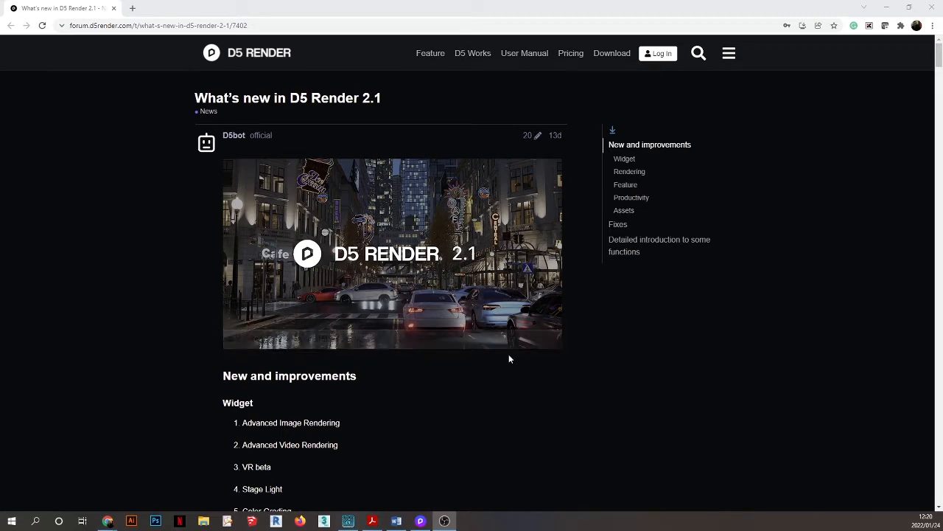
Switch to the D5 Render courtyard project, where the Beginner's Guide appears over the scene.
scroll(405, 398, down, 1)
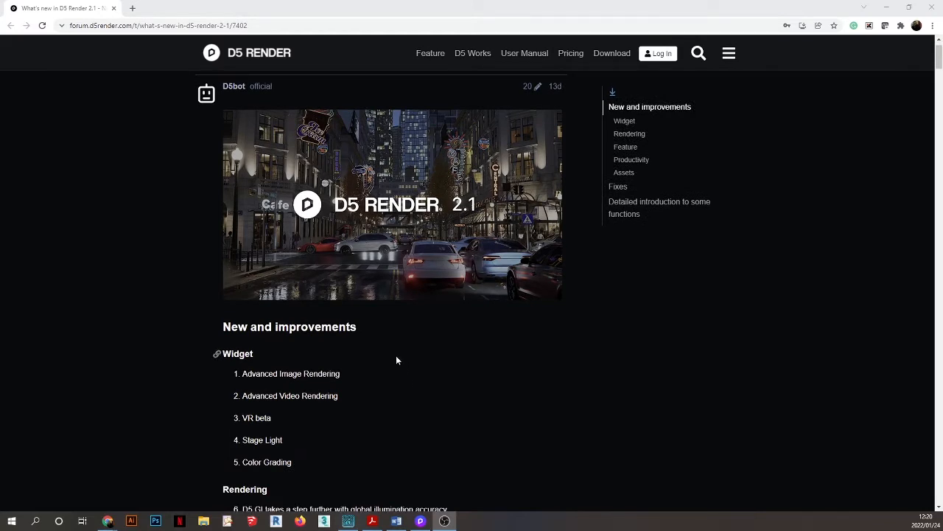
scroll(396, 360, down, 1)
scroll(369, 313, up, 2)
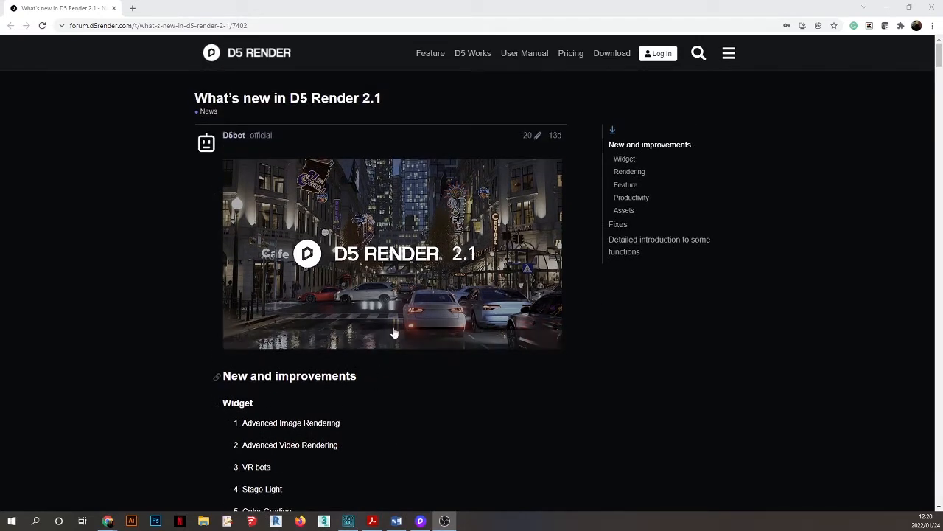
scroll(417, 397, down, 1)
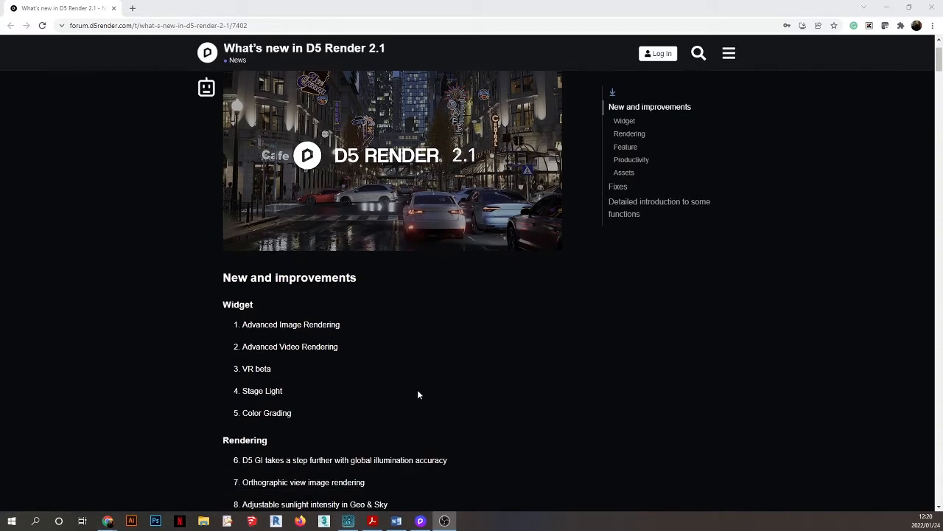
scroll(418, 394, up, 1)
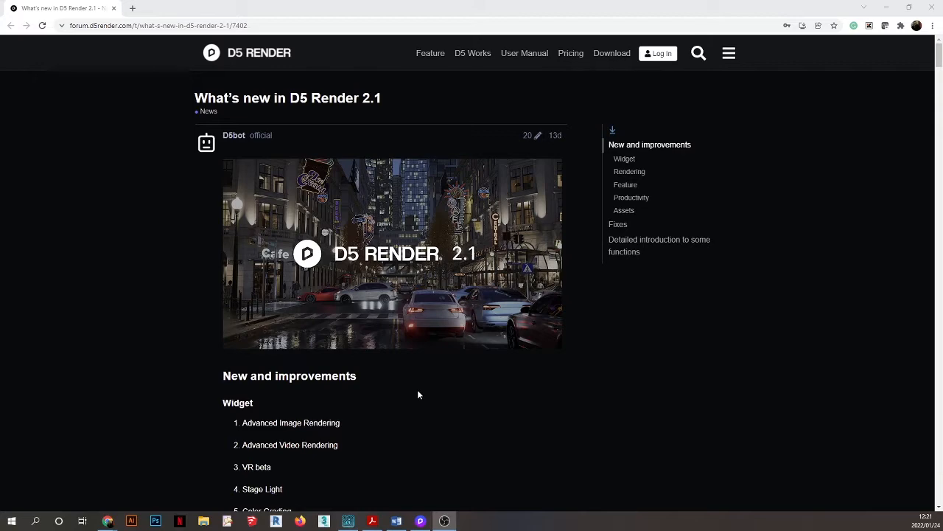
scroll(417, 392, down, 2)
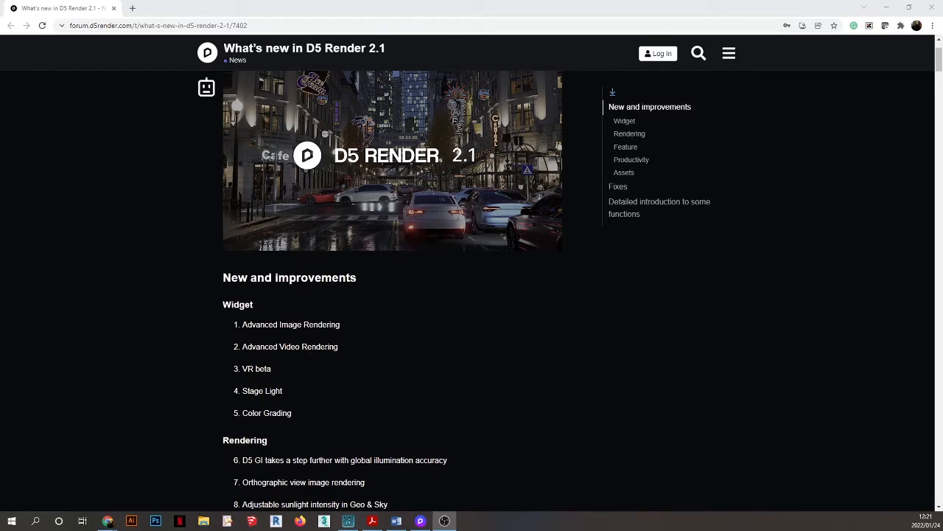
scroll(251, 275, down, 2)
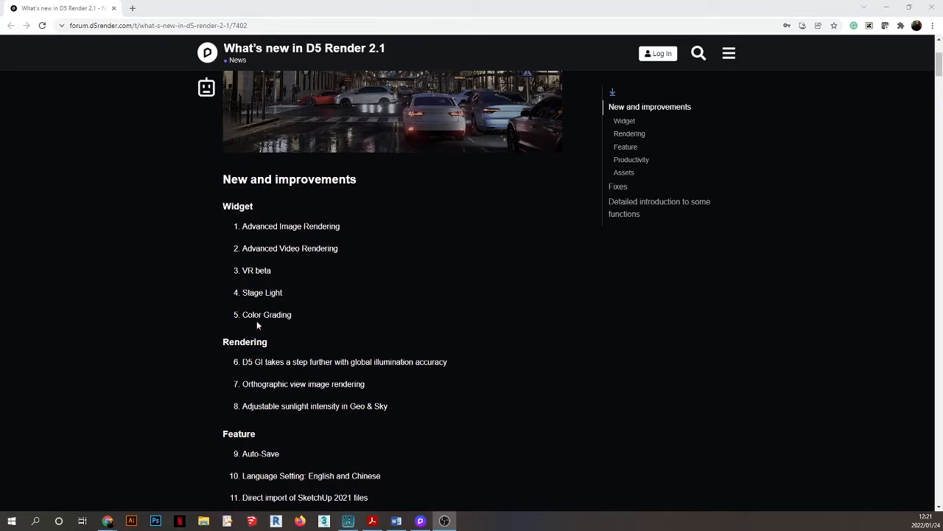
scroll(316, 305, down, 3)
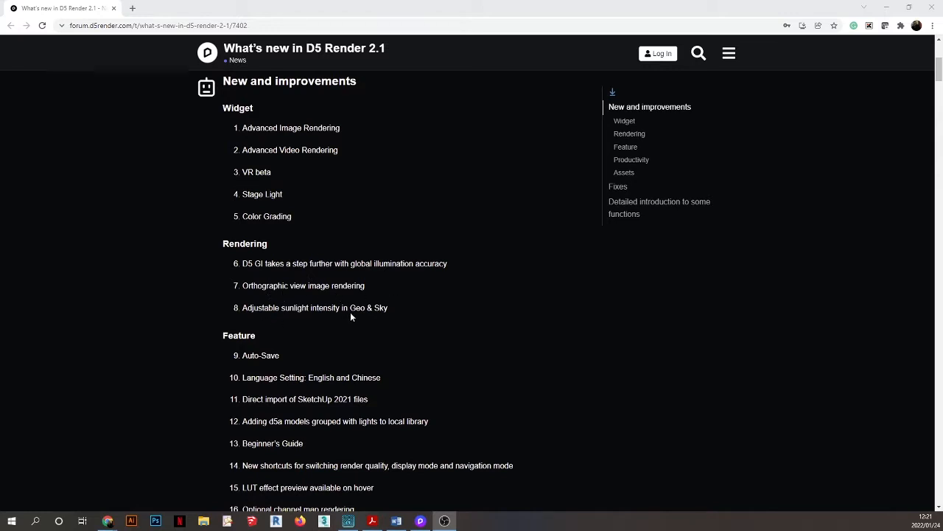
scroll(371, 286, down, 2)
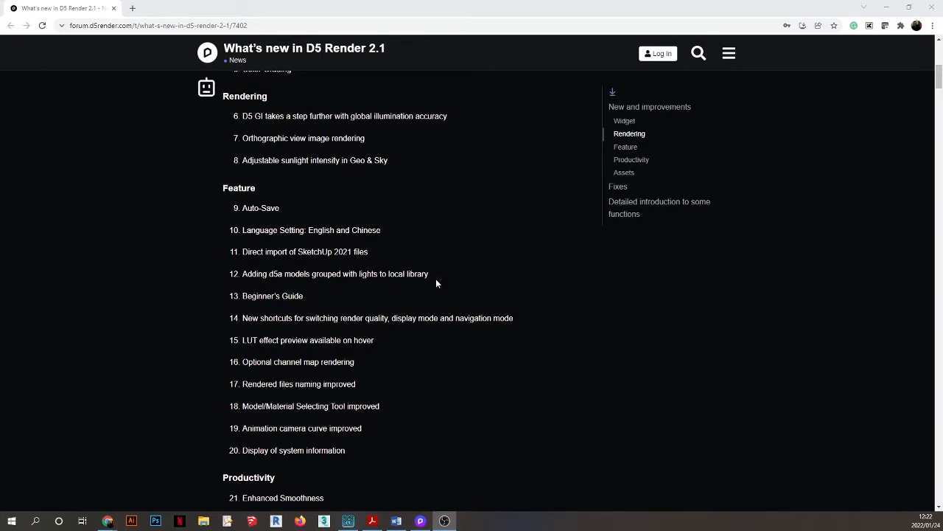
scroll(300, 254, down, 1)
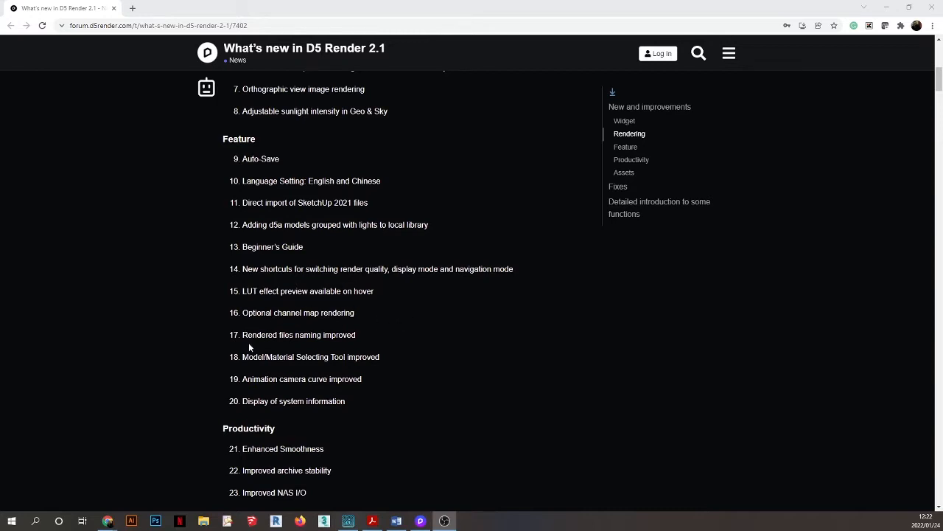
scroll(333, 318, down, 1)
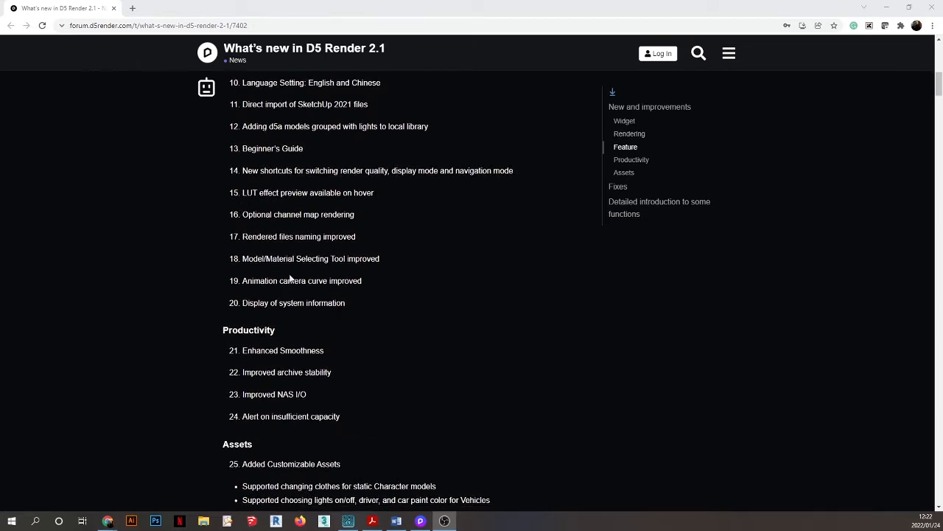
scroll(310, 249, down, 1)
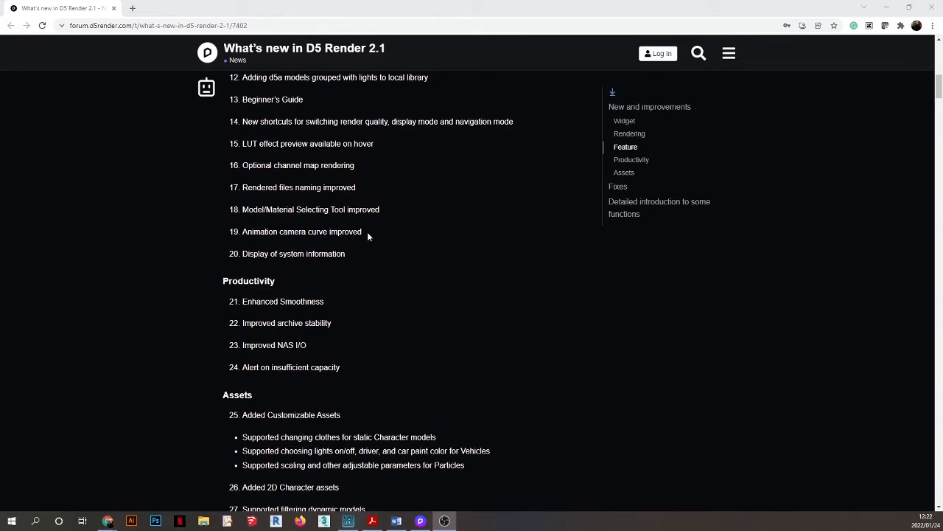
scroll(343, 273, up, 1)
scroll(328, 295, up, 1)
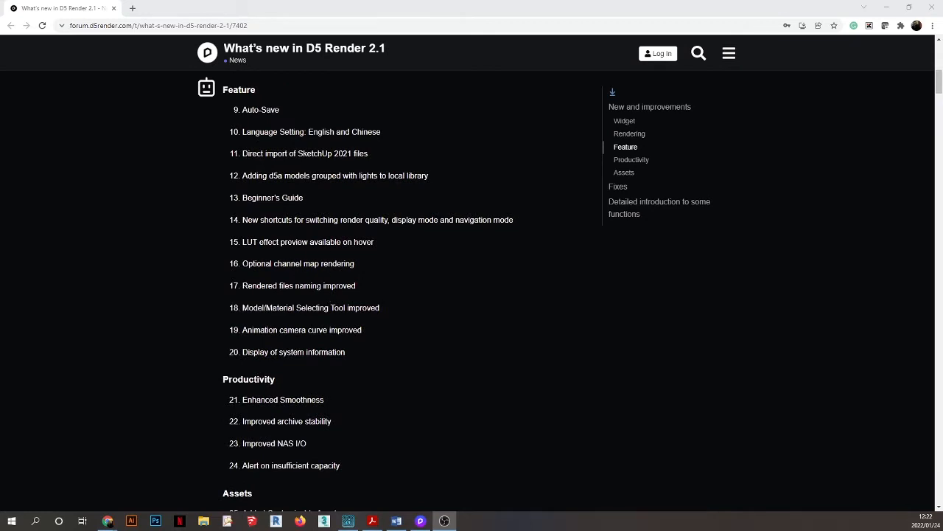
scroll(296, 286, down, 2)
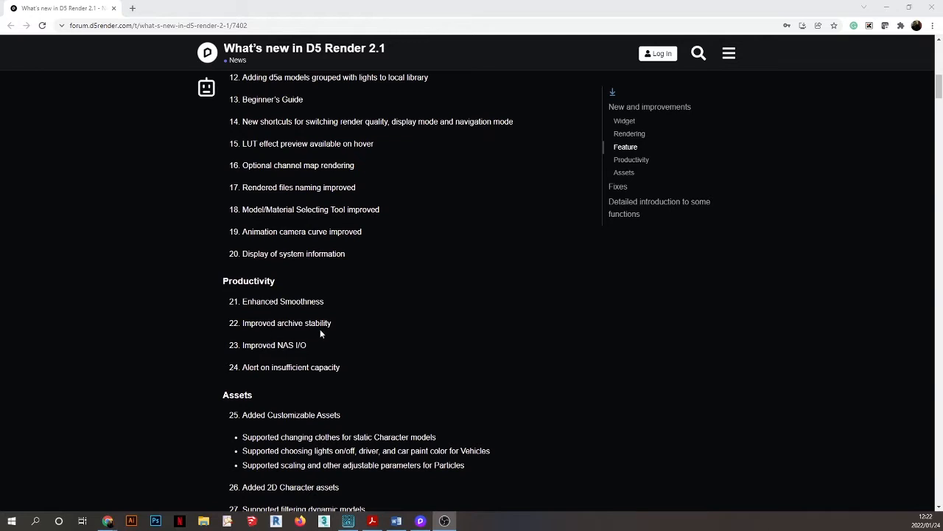
scroll(275, 309, down, 2)
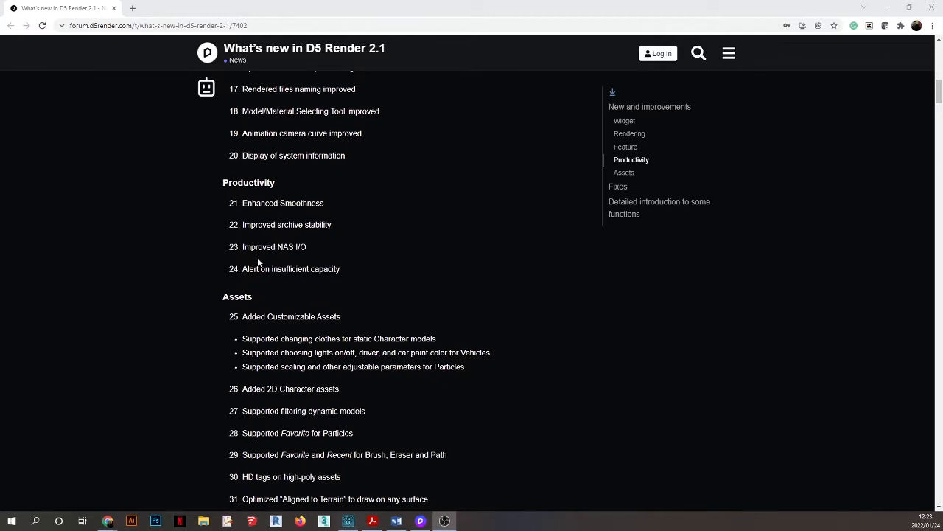
scroll(259, 262, down, 1)
scroll(258, 261, down, 2)
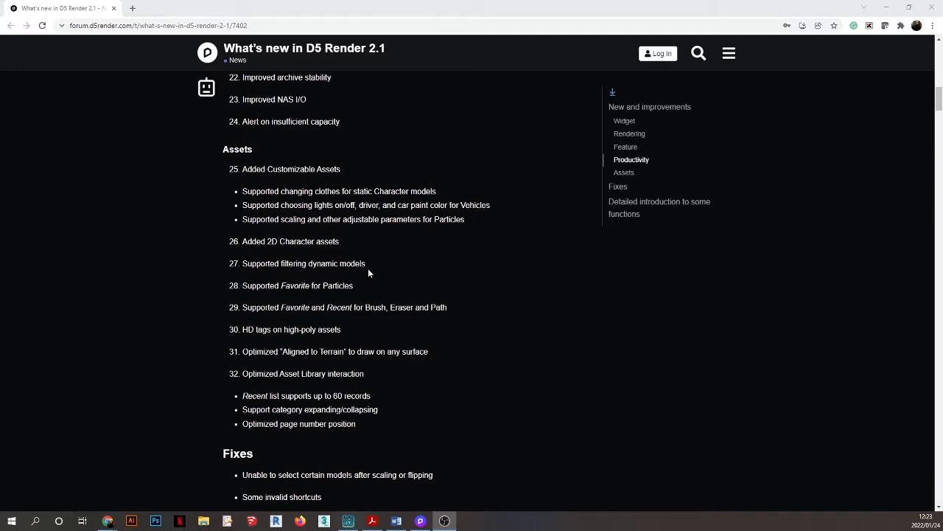
scroll(369, 271, down, 1)
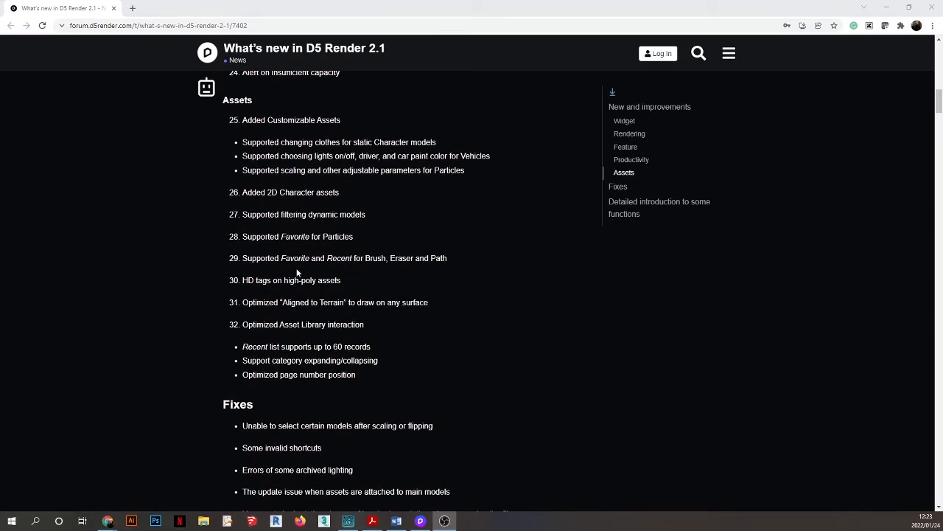
scroll(297, 273, down, 4)
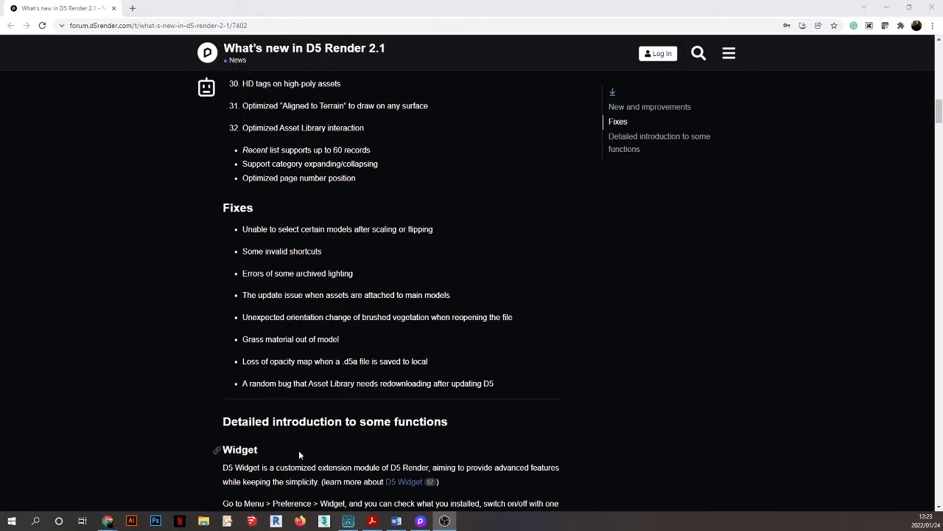
scroll(289, 339, up, 15)
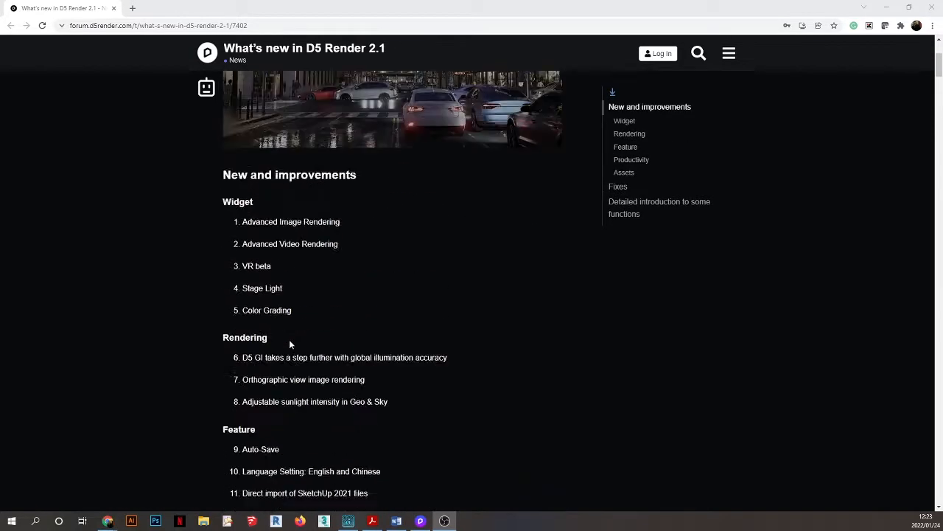
scroll(290, 342, up, 3)
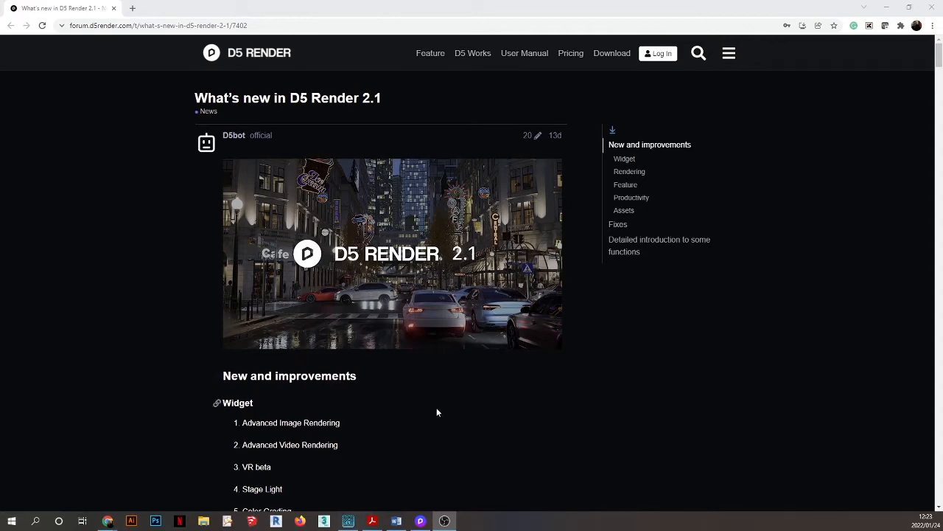
click(420, 521)
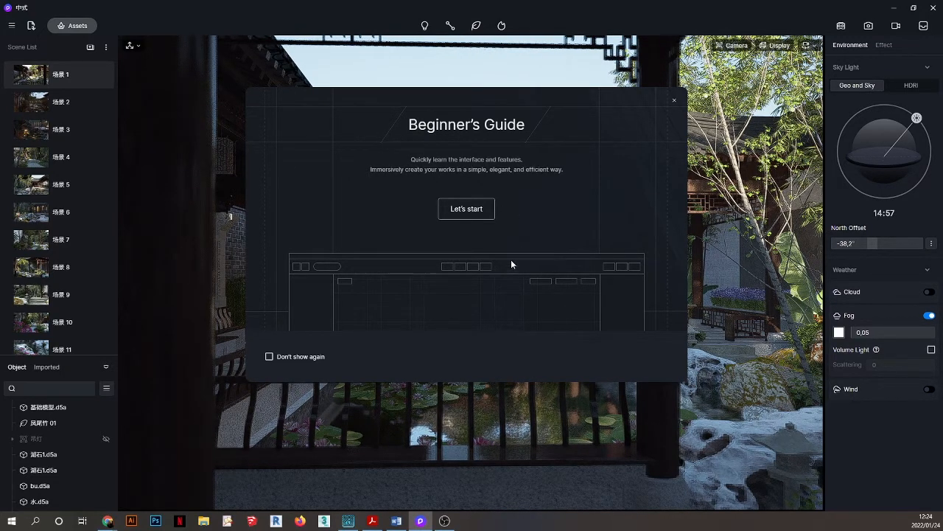
Step through the Beginner's Guide, covering navigation modes and the assets window, to the Done! page.
click(465, 211)
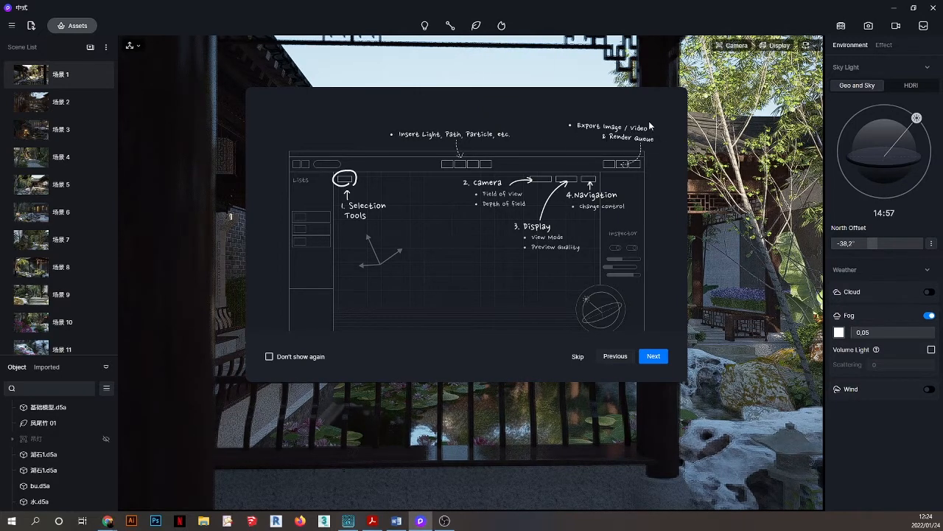
click(649, 359)
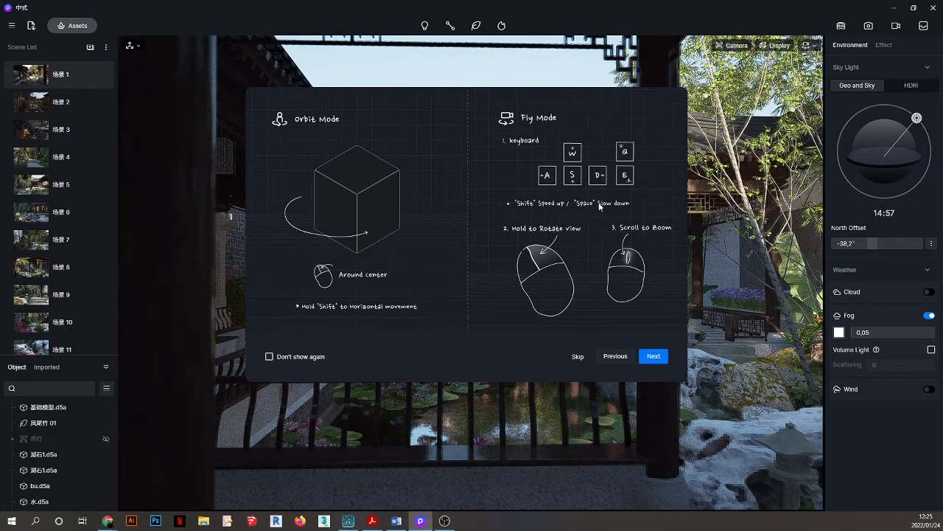
click(655, 357)
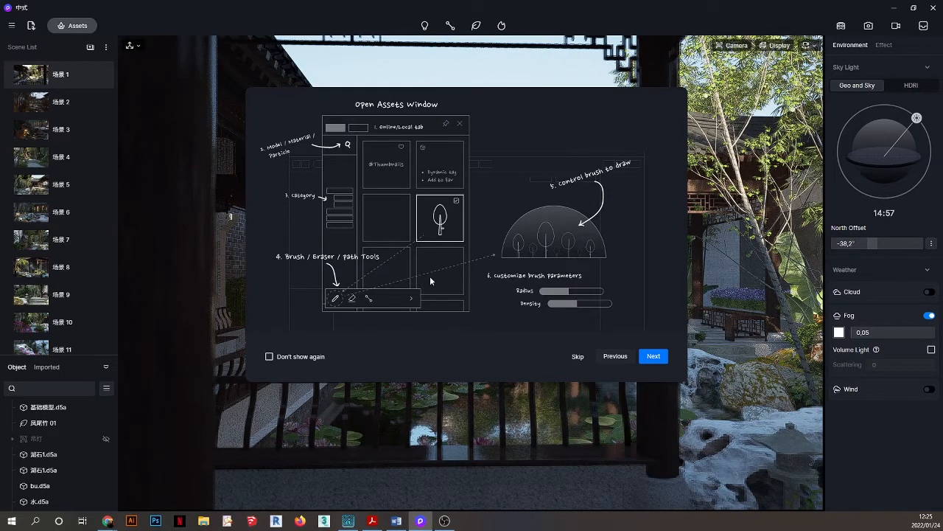
click(649, 359)
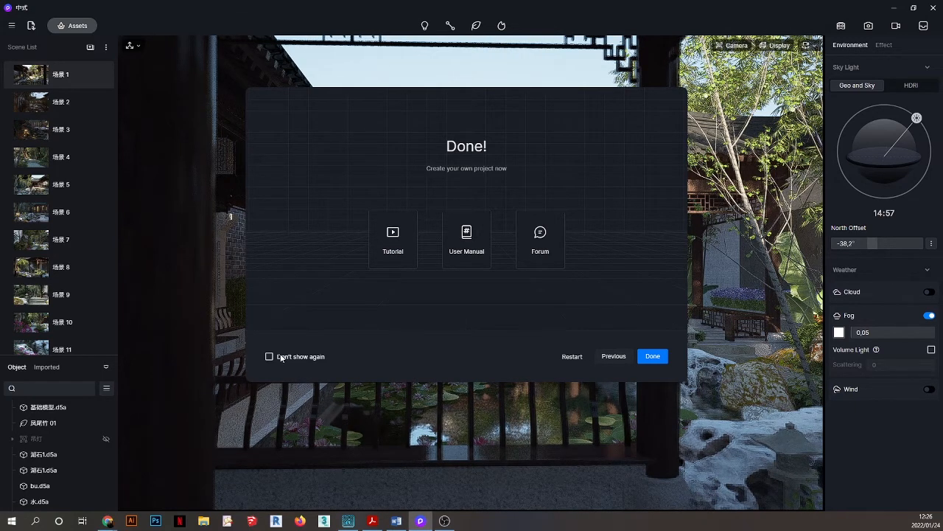
Close the Beginner's Guide and open Preferences from the main menu.
click(653, 357)
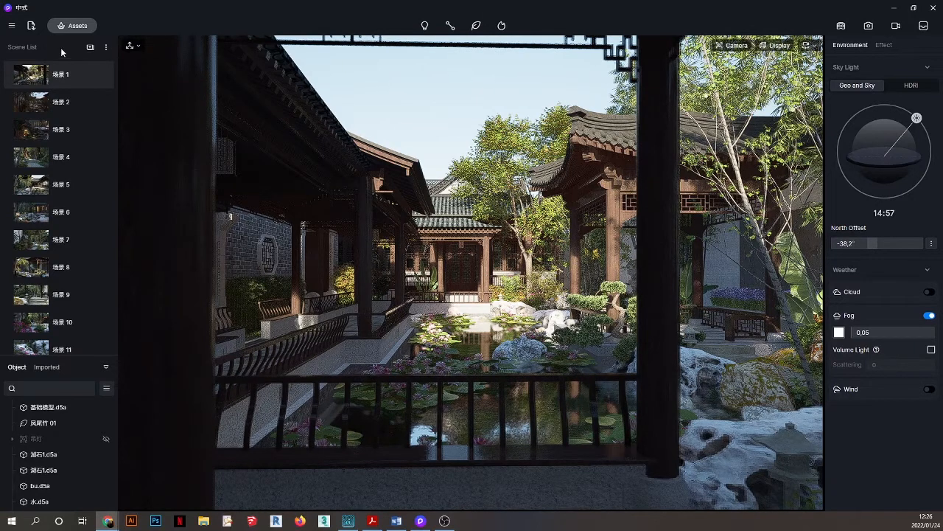
click(12, 27)
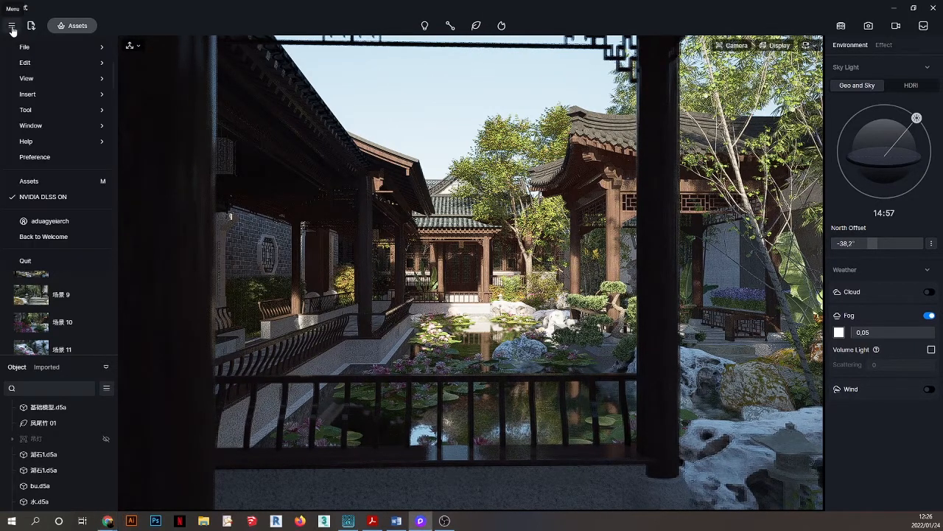
click(52, 157)
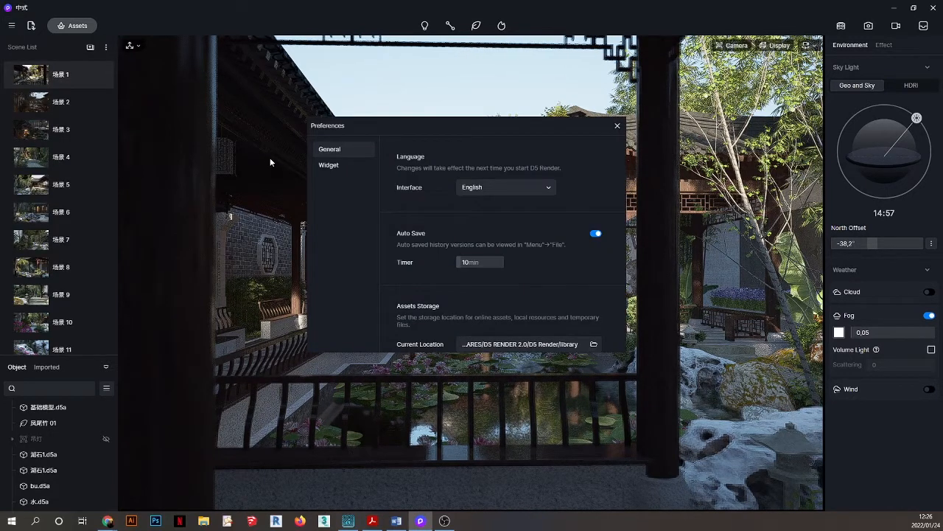
Disable the Advanced Image Rendering, Stage Light and Color Grading widgets, then close Preferences.
click(328, 166)
drag(437, 129, 359, 89)
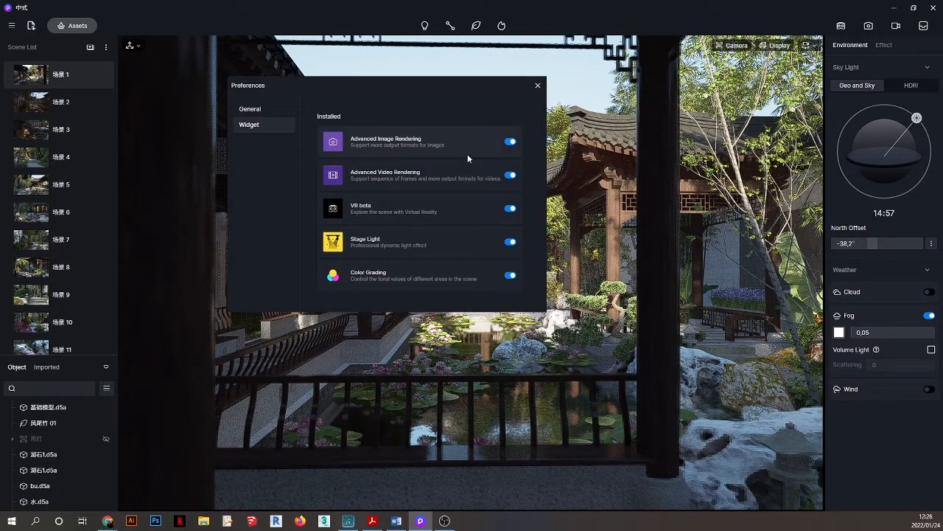
click(510, 143)
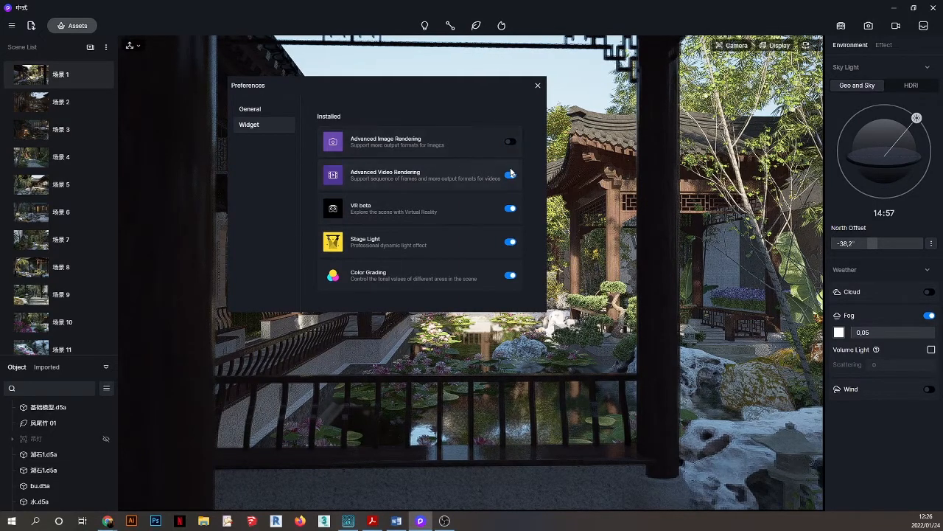
click(510, 209)
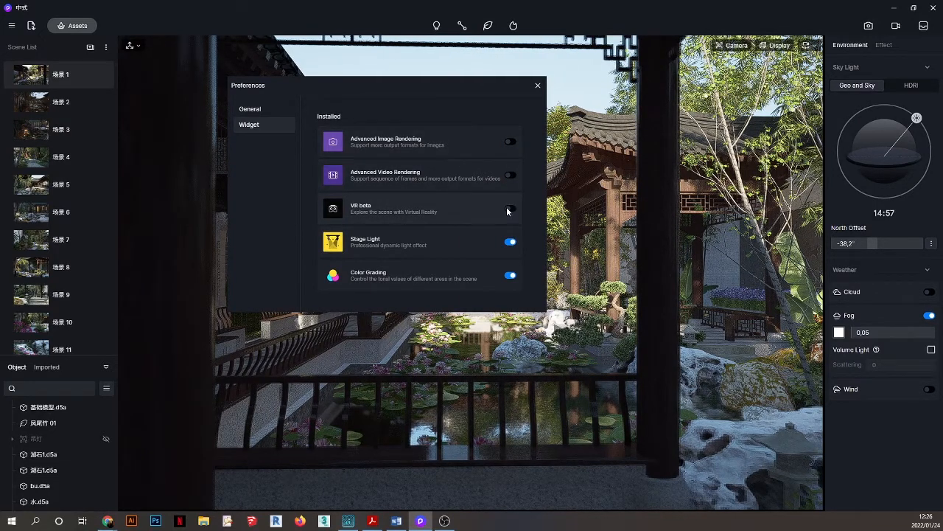
click(509, 142)
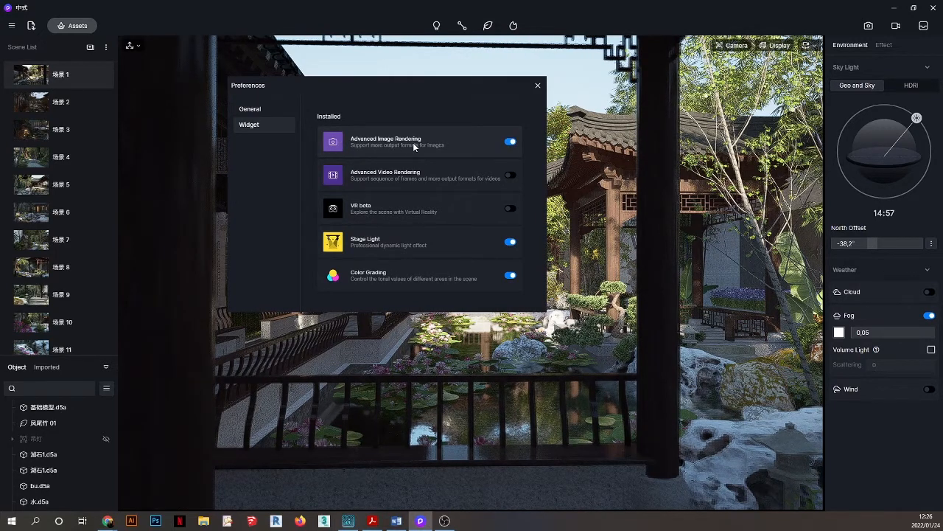
click(509, 143)
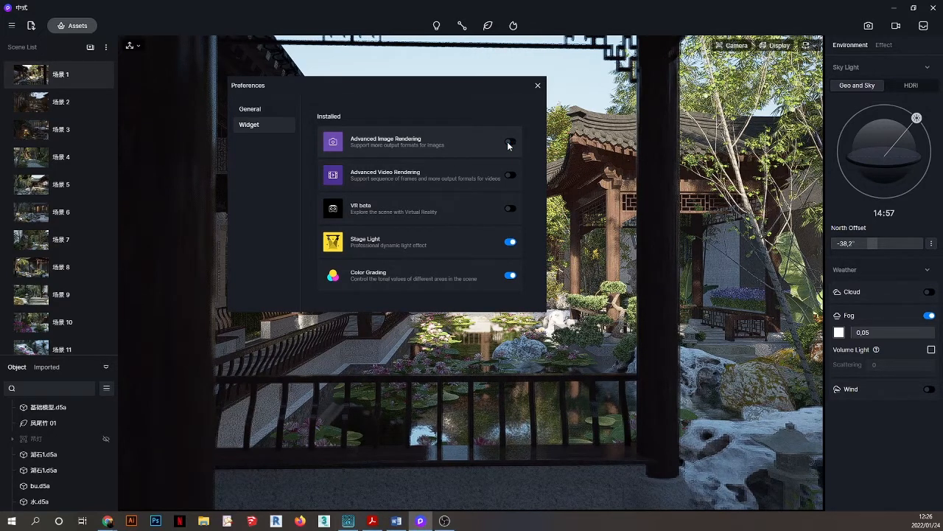
click(509, 242)
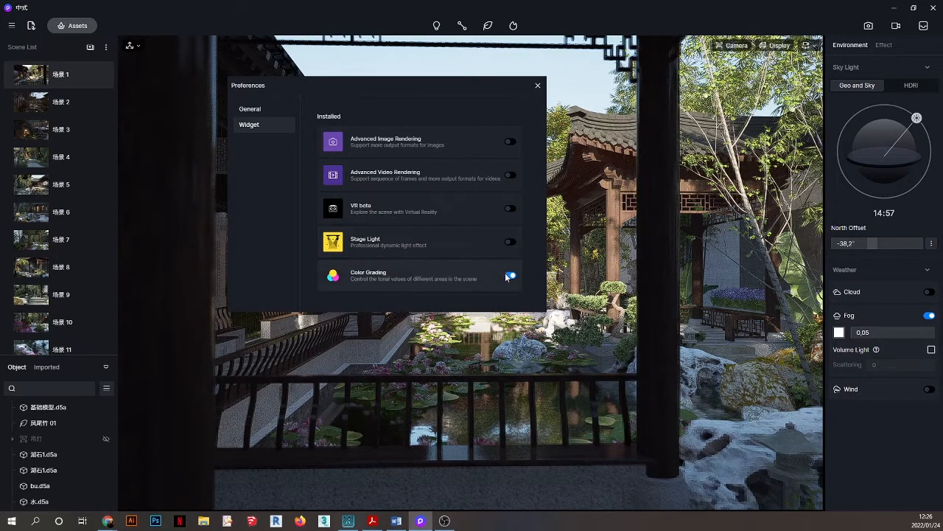
click(509, 276)
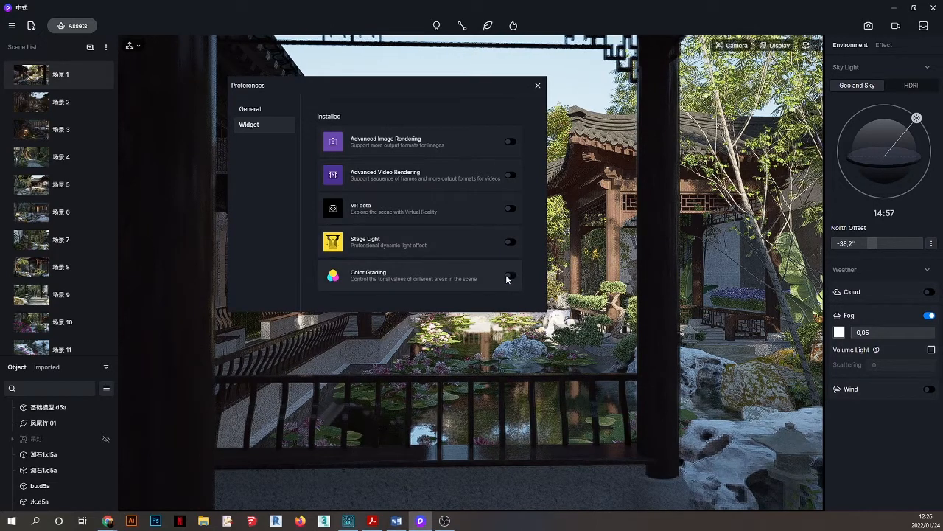
click(537, 86)
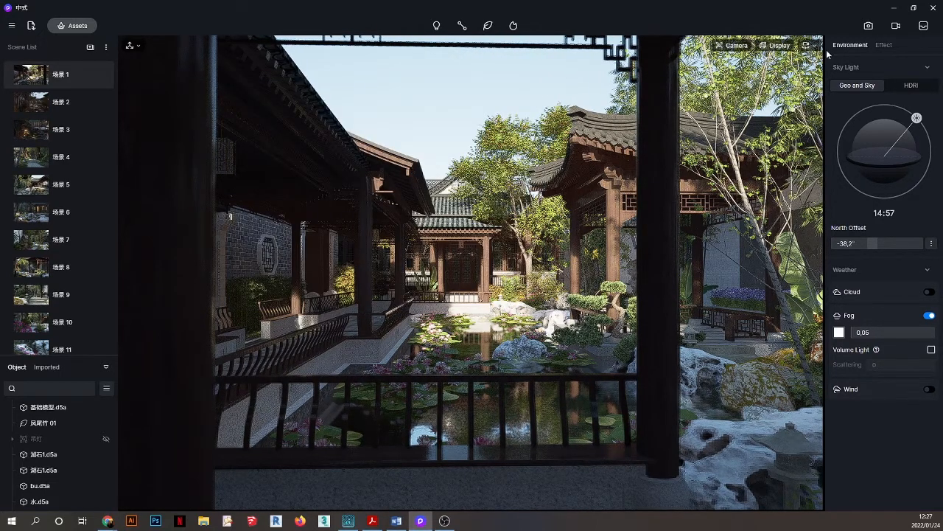
Check the Image render panel's Channels options, start a render, and cancel the PNG save.
click(868, 28)
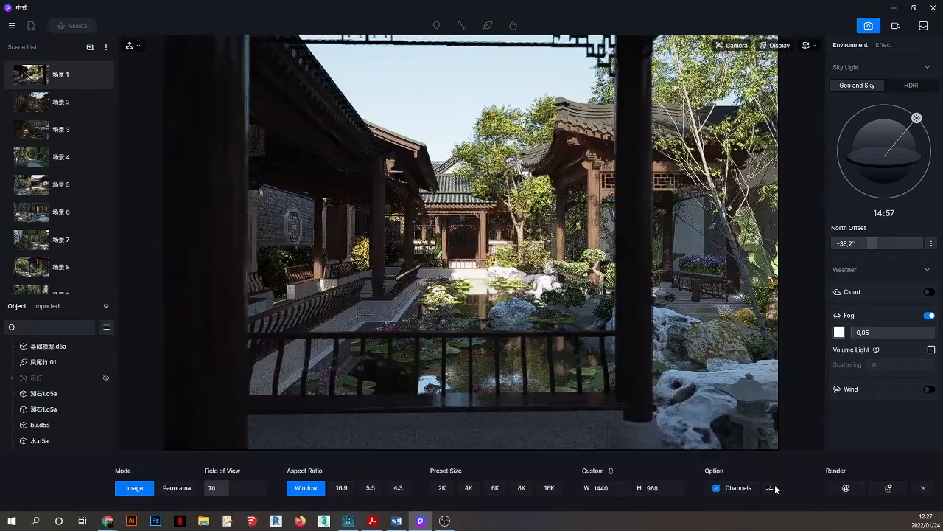
click(770, 491)
click(771, 494)
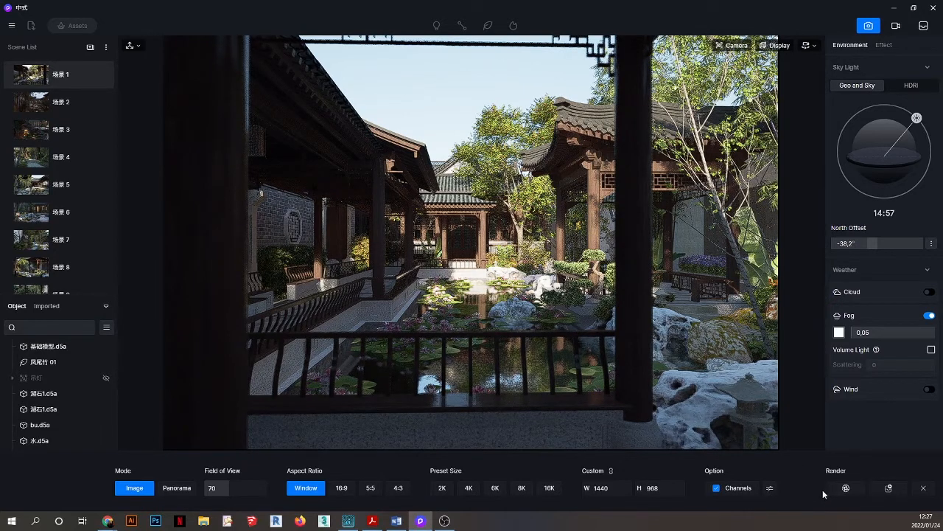
click(844, 488)
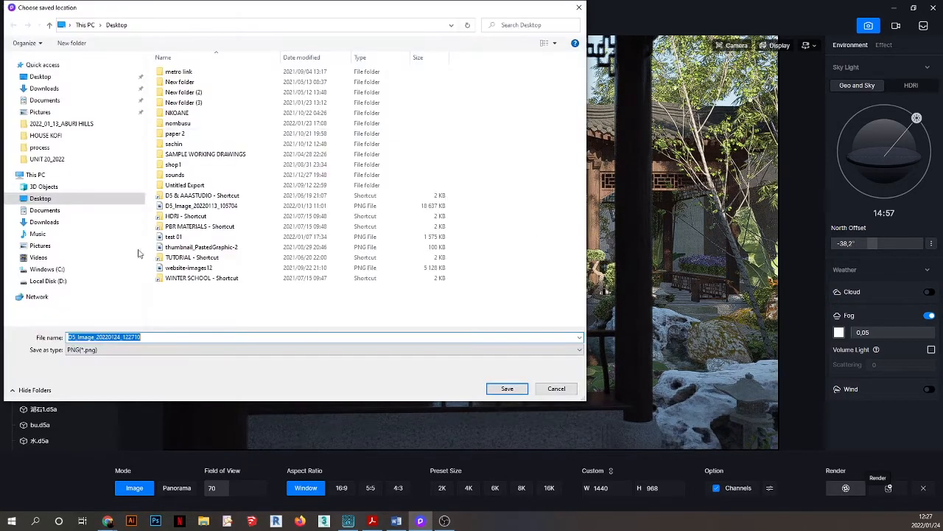
click(458, 351)
click(472, 358)
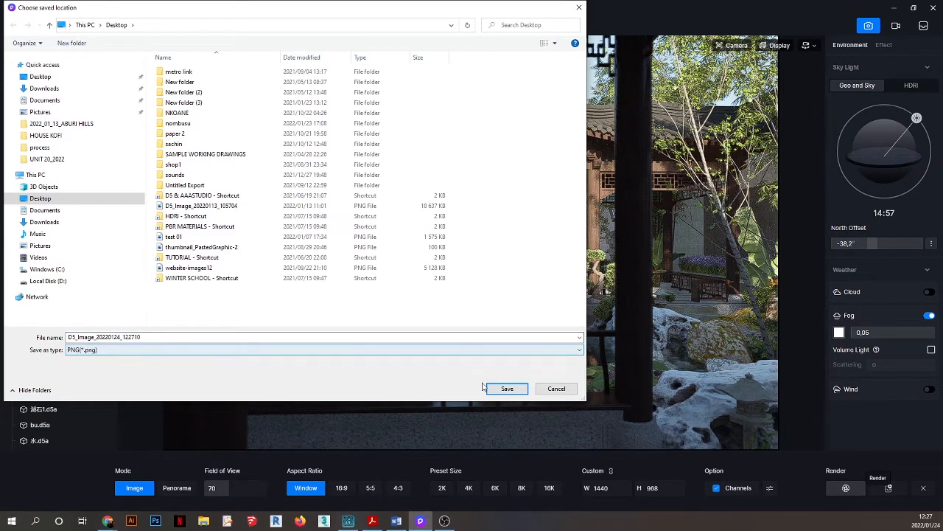
click(557, 389)
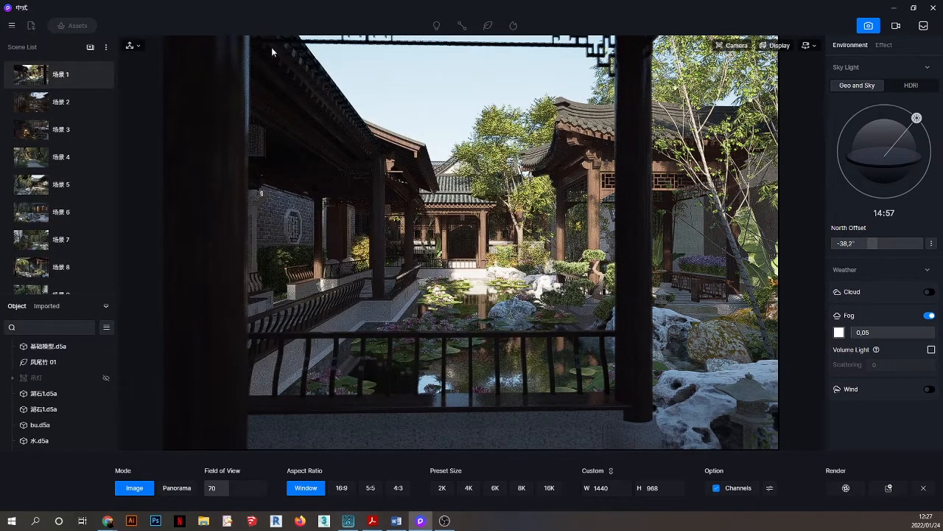
Reopen Preferences and switch the Advanced Image Rendering widget back on.
click(12, 25)
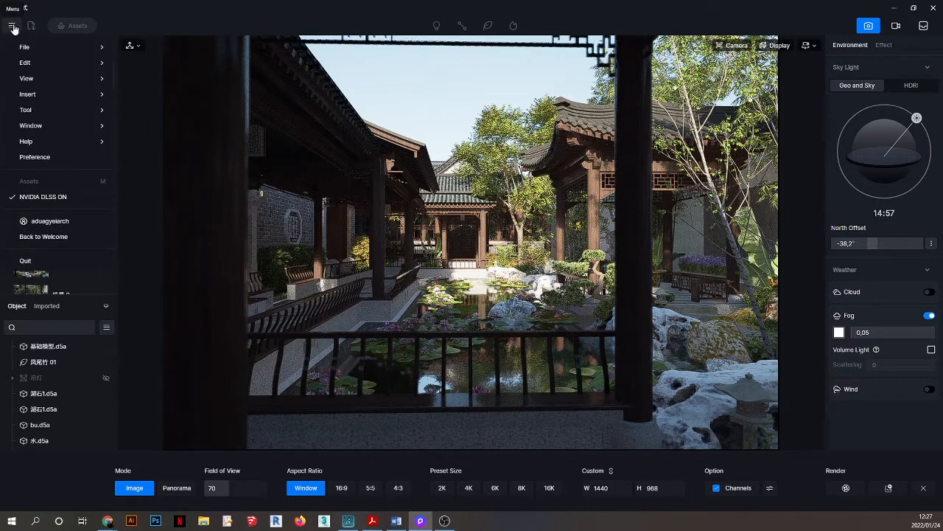
click(36, 158)
click(510, 142)
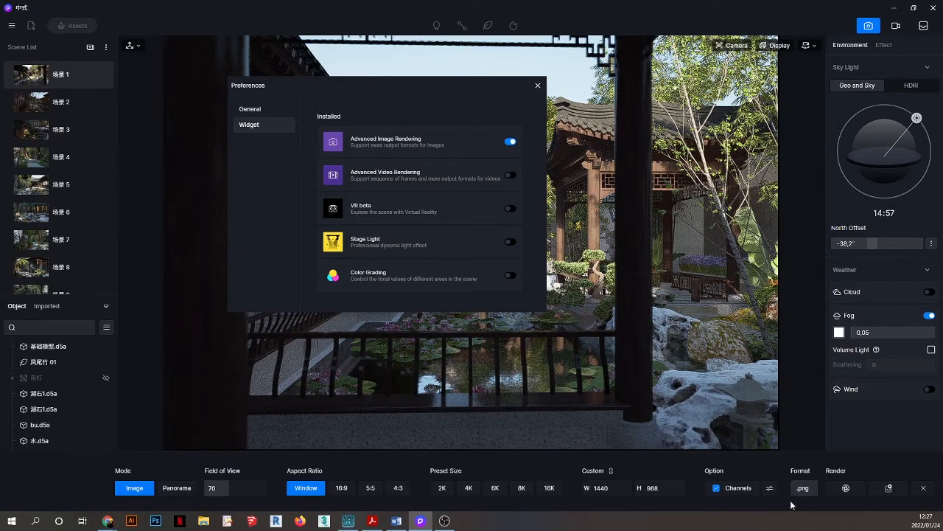
Close Preferences and browse the image Format list (.jpg, .tga, .tif, .exr), keeping .png.
click(537, 85)
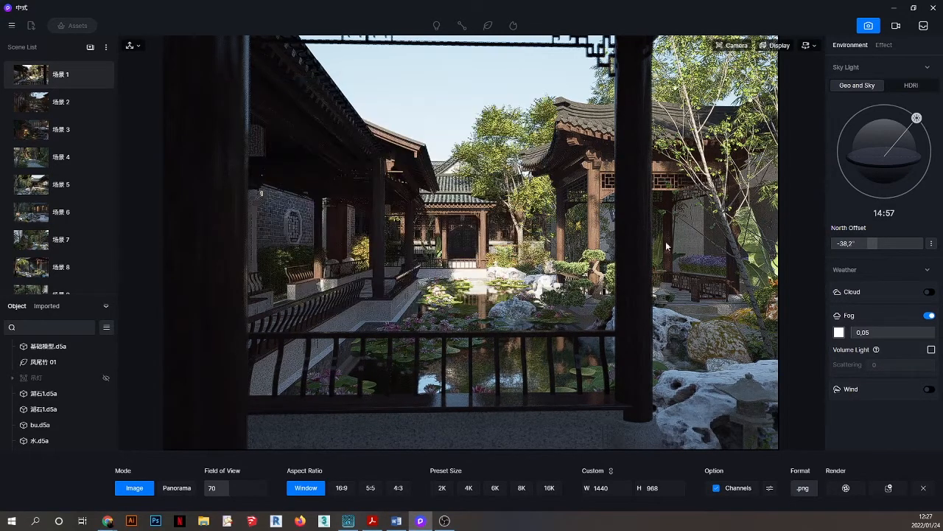
click(800, 491)
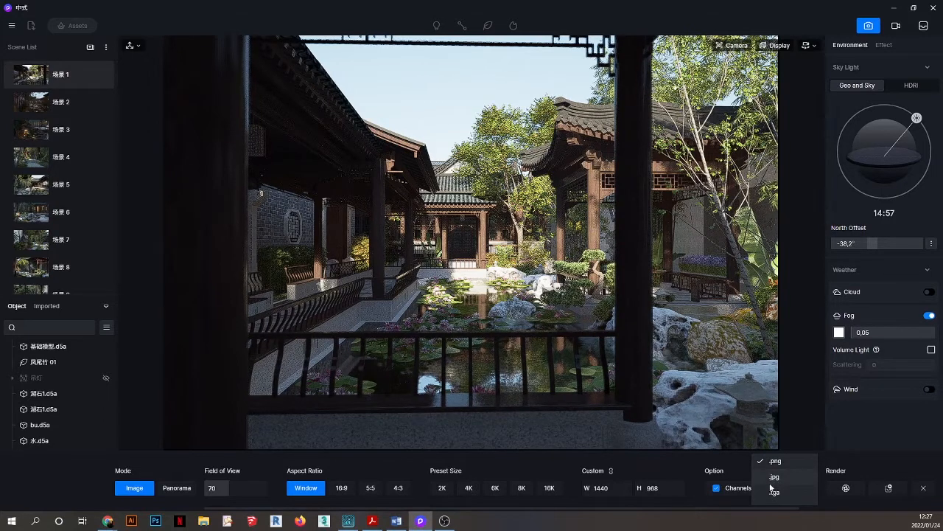
scroll(794, 484, down, 2)
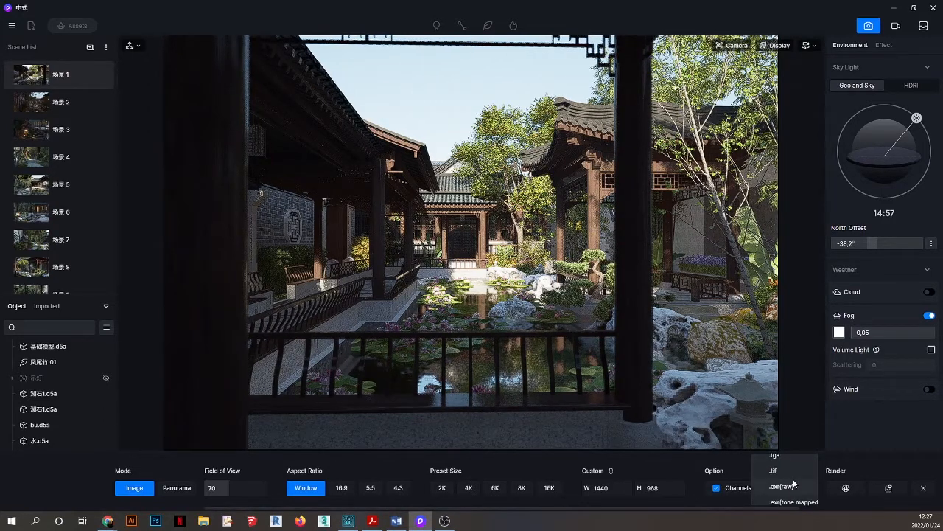
scroll(783, 495, down, 2)
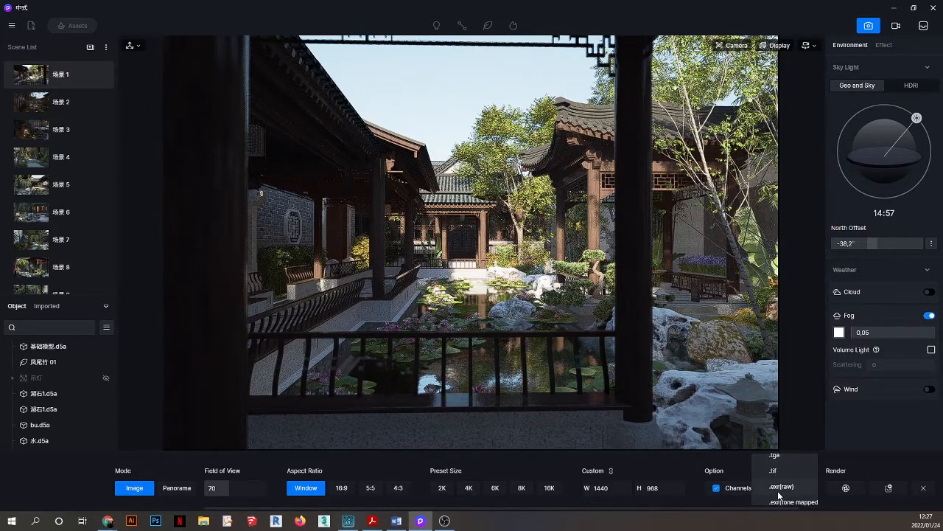
scroll(782, 492, up, 2)
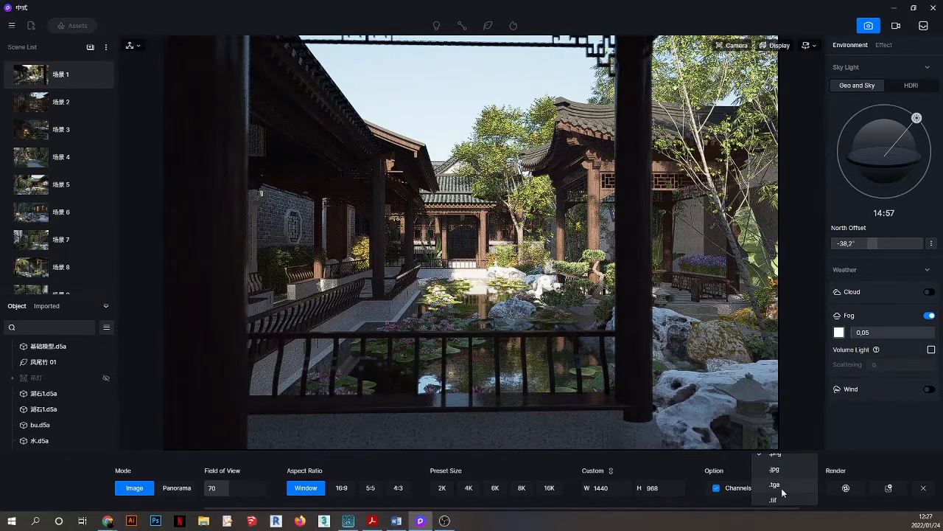
click(736, 460)
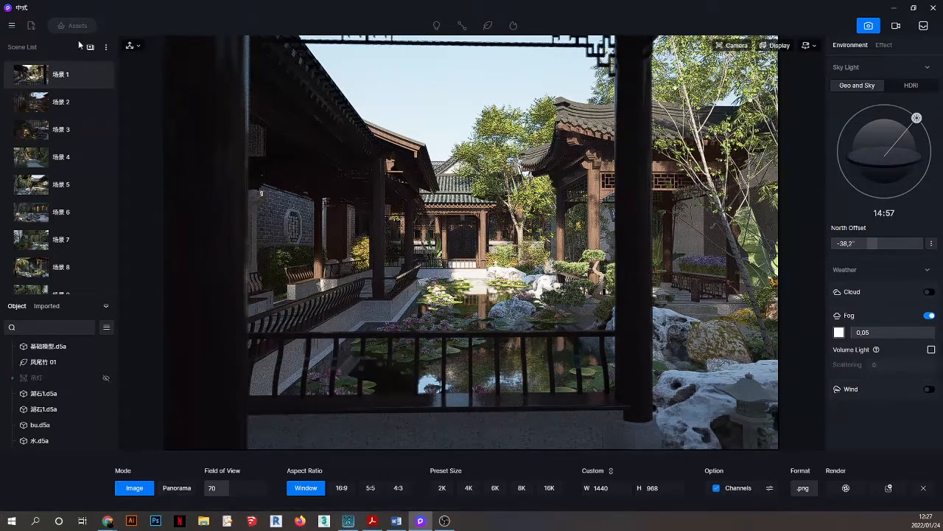
Try Video rendering mode, then return to the scene.
click(11, 27)
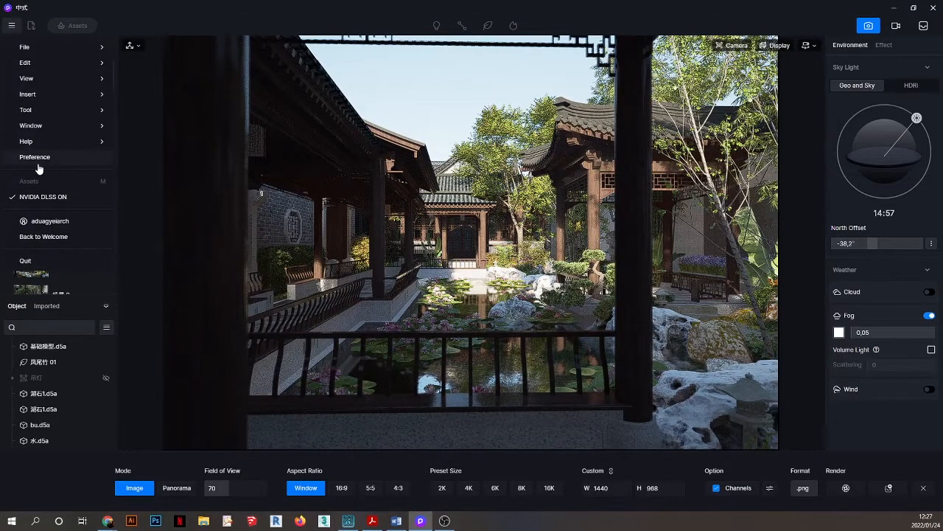
click(896, 25)
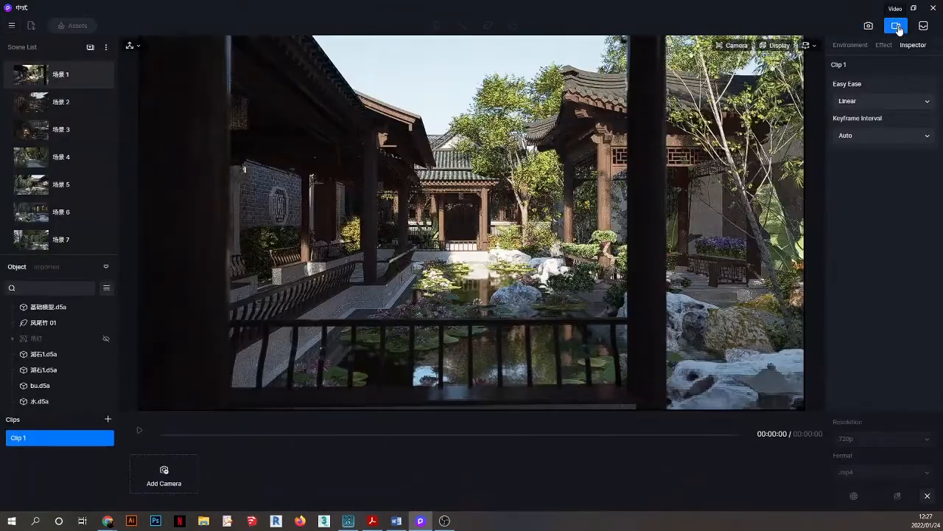
click(896, 26)
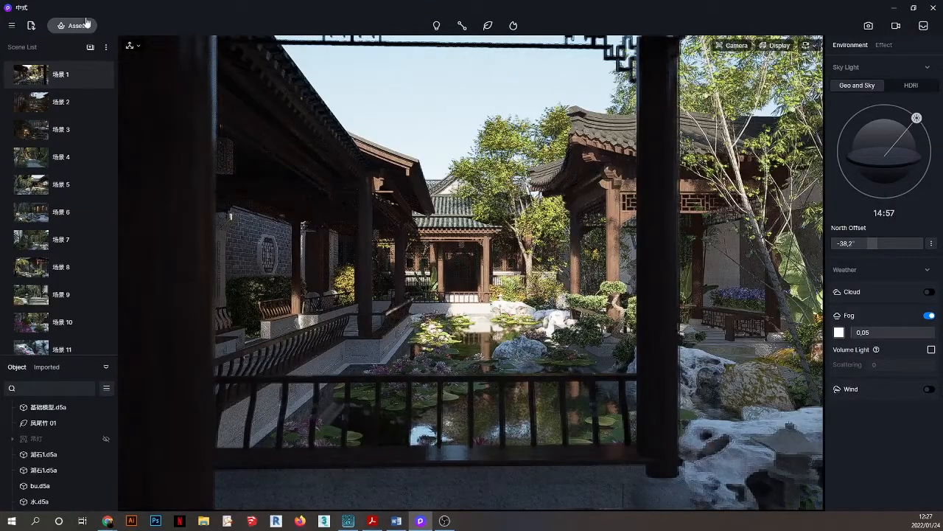
Switch on the Advanced Video Rendering widget in Preferences and close the dialog.
click(10, 27)
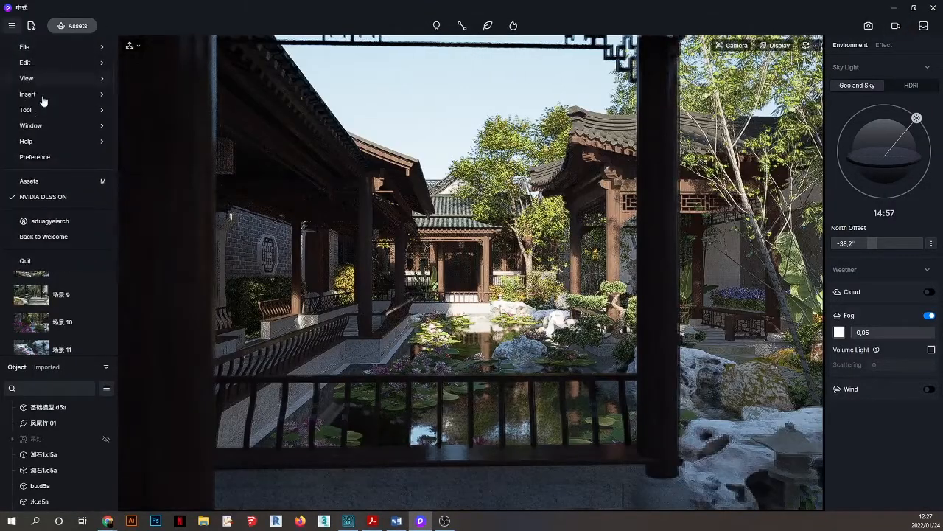
click(38, 155)
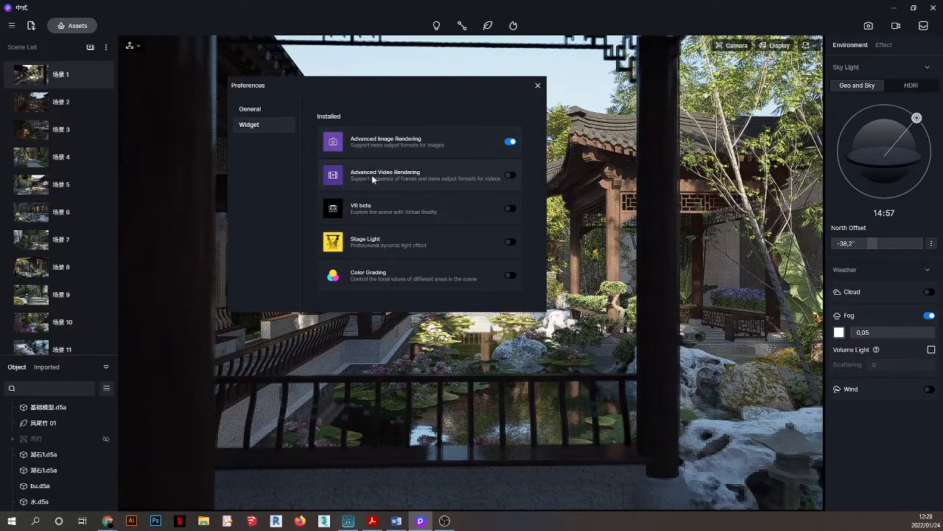
click(510, 175)
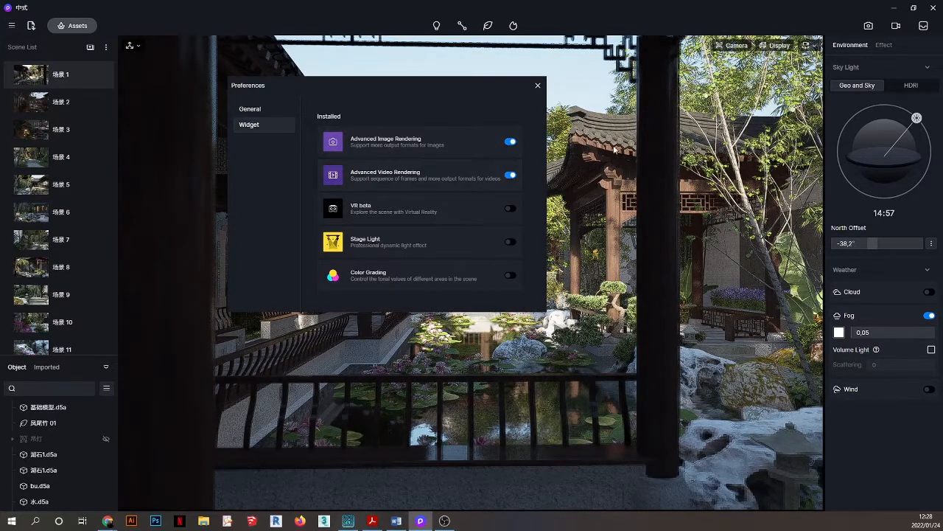
click(538, 86)
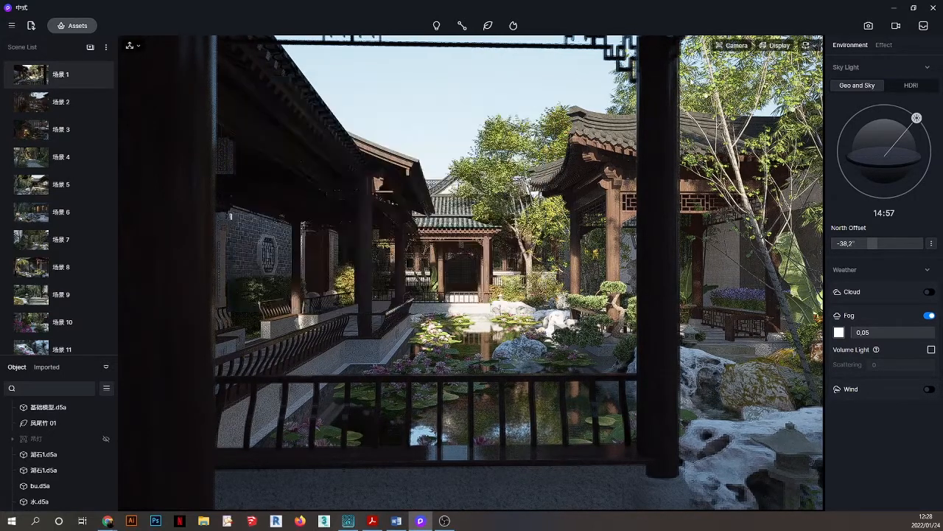
click(896, 26)
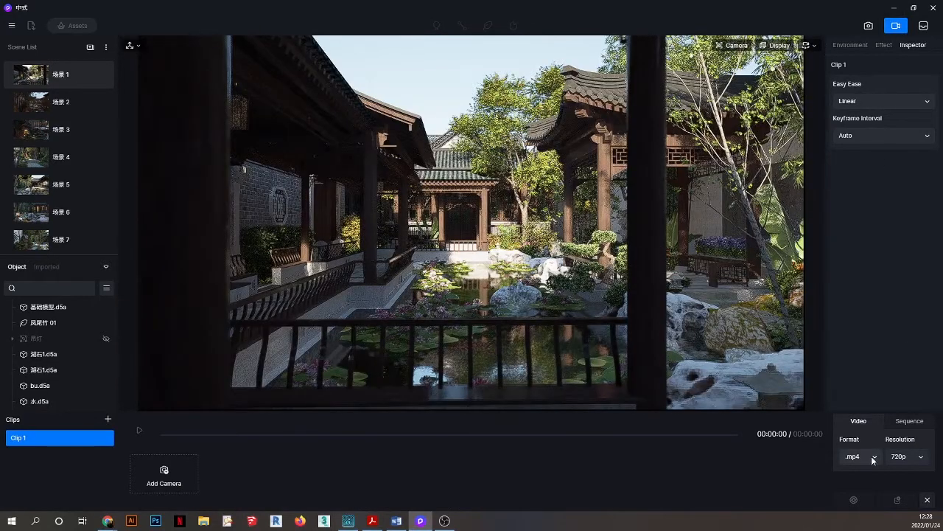
click(875, 456)
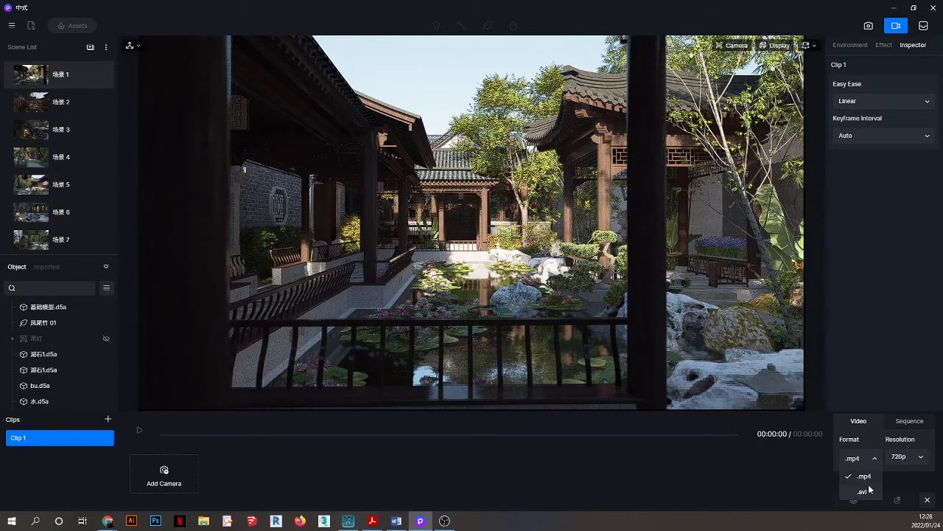
click(825, 488)
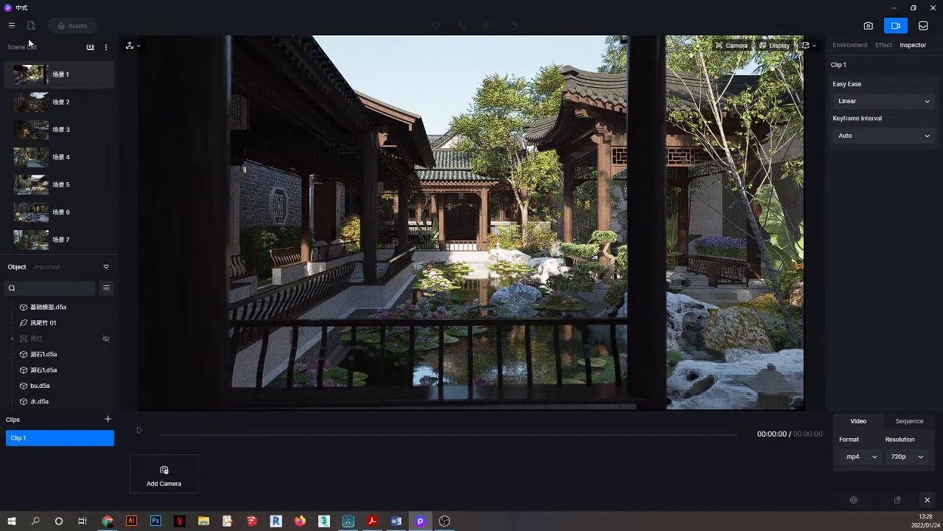
click(896, 25)
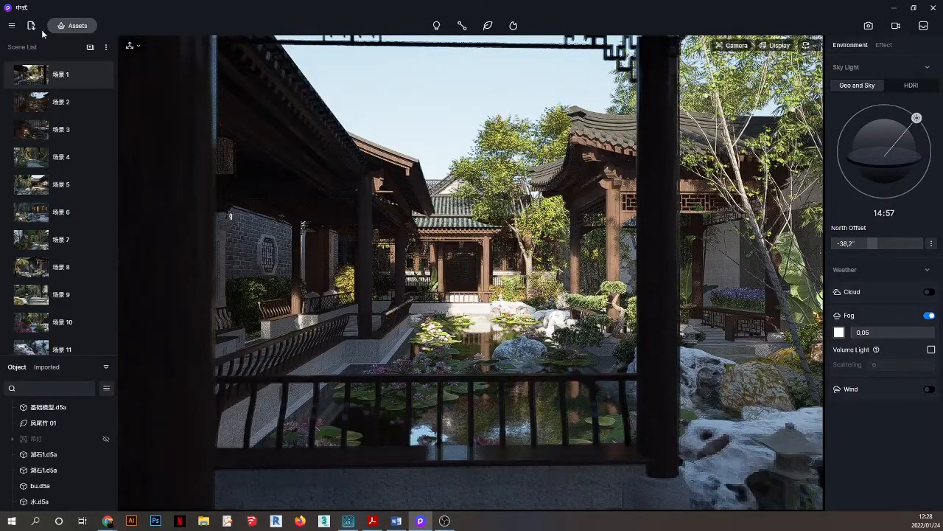
Switch on the VR beta widget in Preferences, then close the dialog.
click(11, 27)
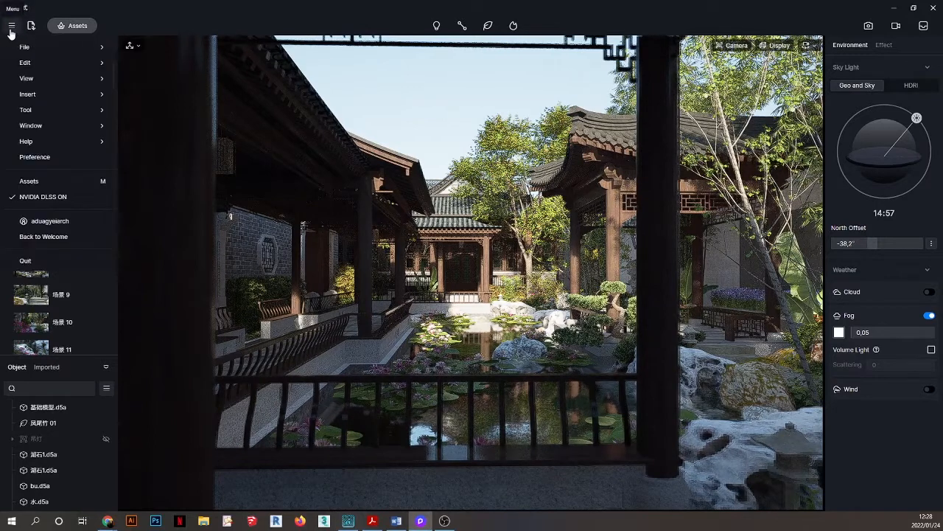
click(35, 158)
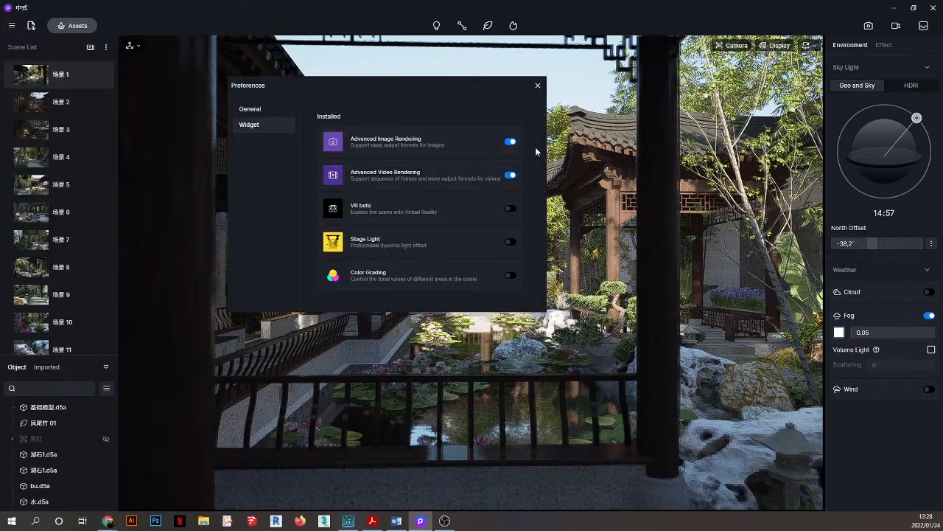
click(510, 209)
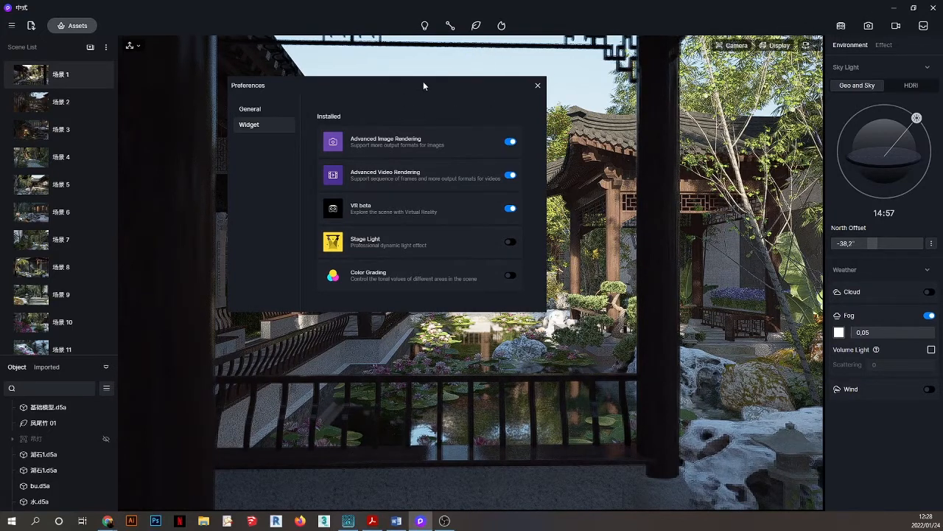
drag(423, 83, 382, 147)
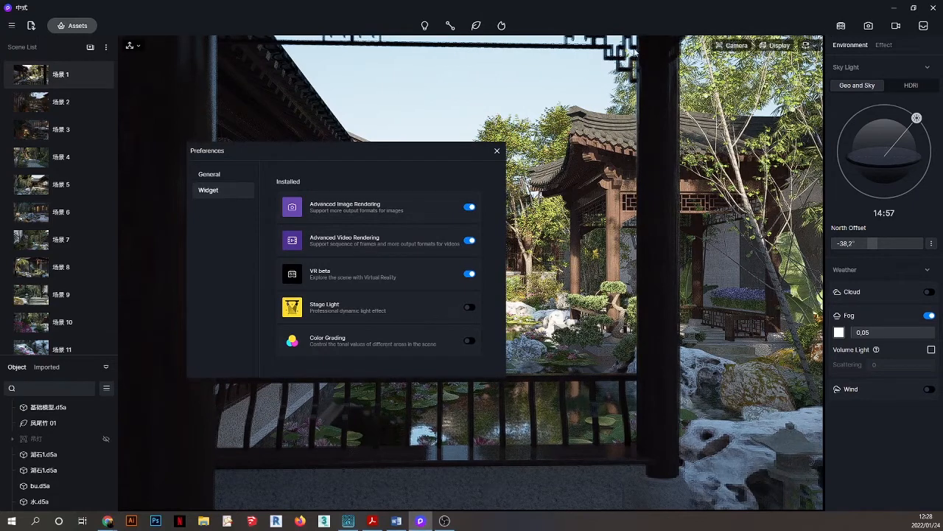
click(496, 151)
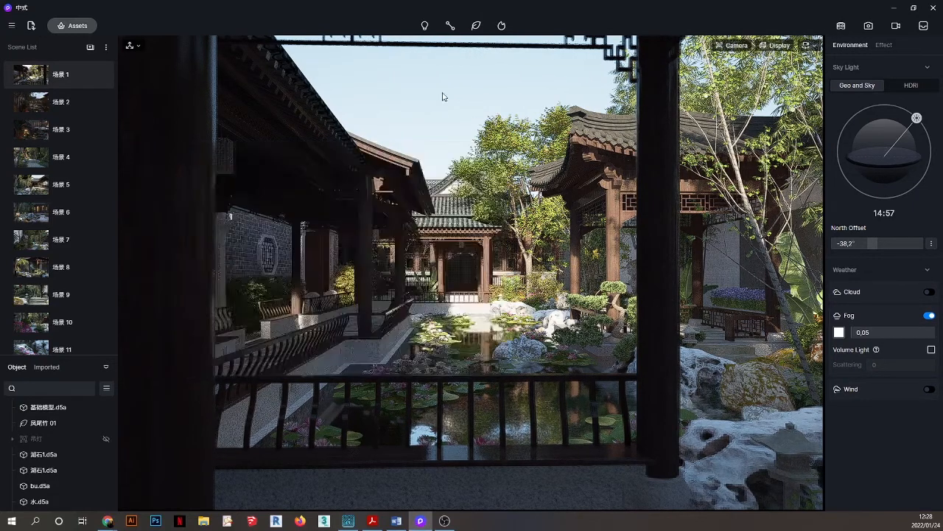
Check the light types list, then open Preferences to manage the Stage Light widget and close it.
click(426, 26)
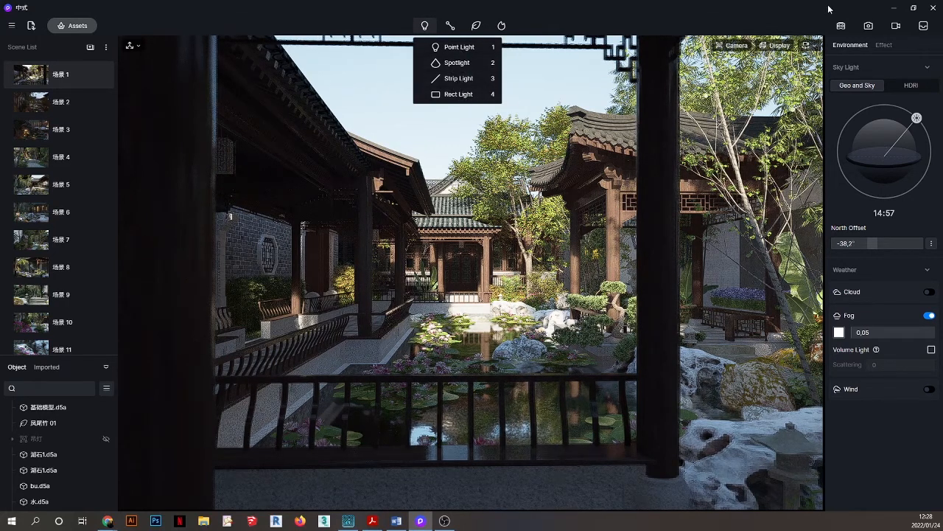
click(12, 26)
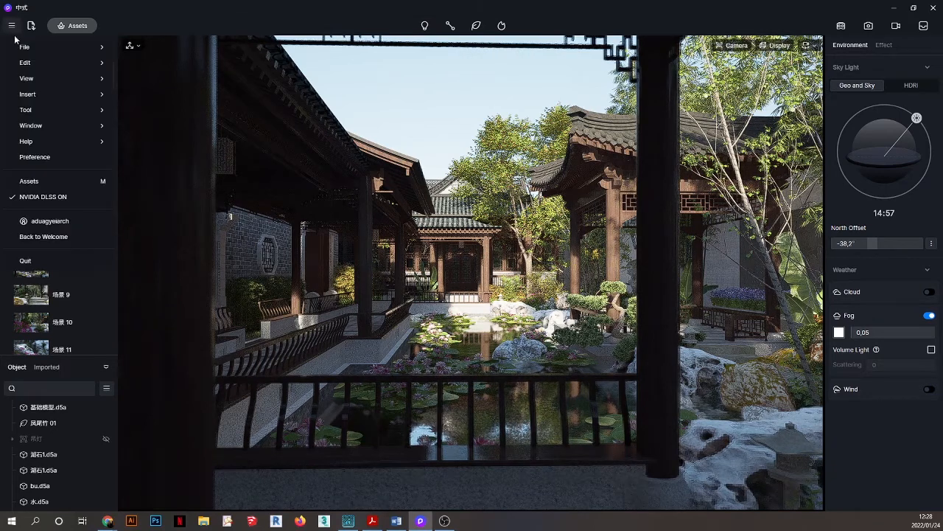
click(33, 154)
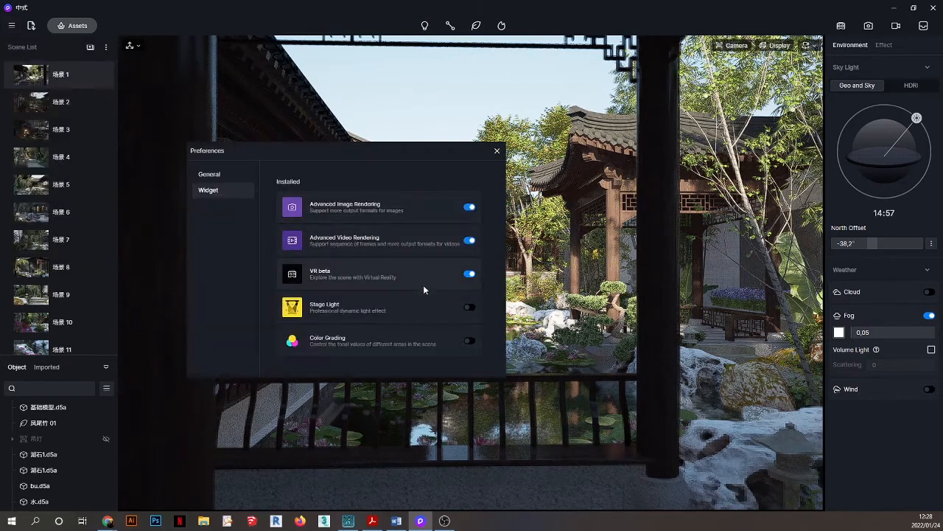
click(497, 151)
mouse_move(423, 24)
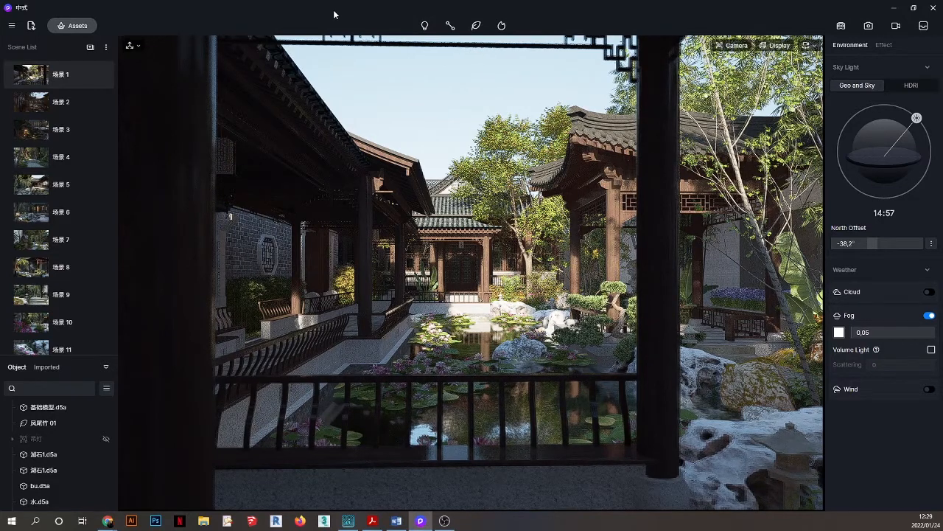
Switch on the Color Grading widget in Preferences so it appears in the Effect panel.
click(885, 45)
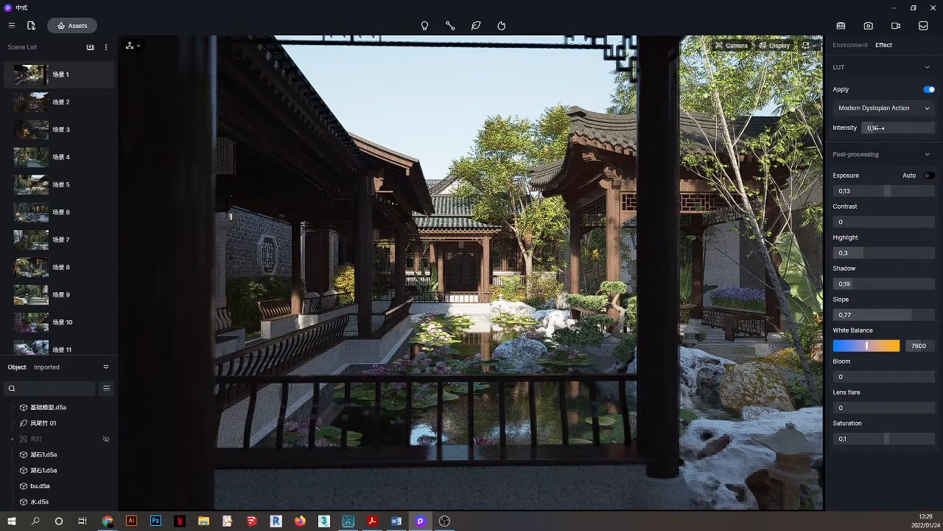
click(11, 26)
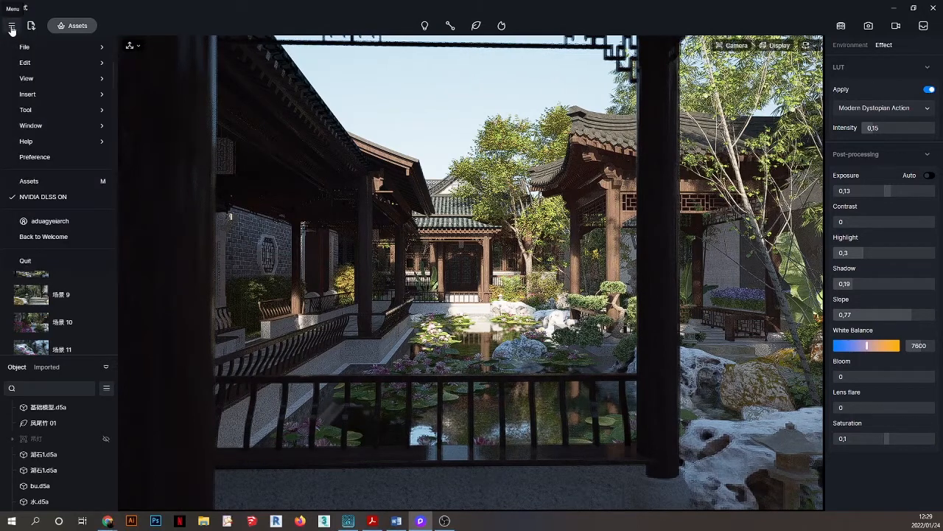
click(37, 157)
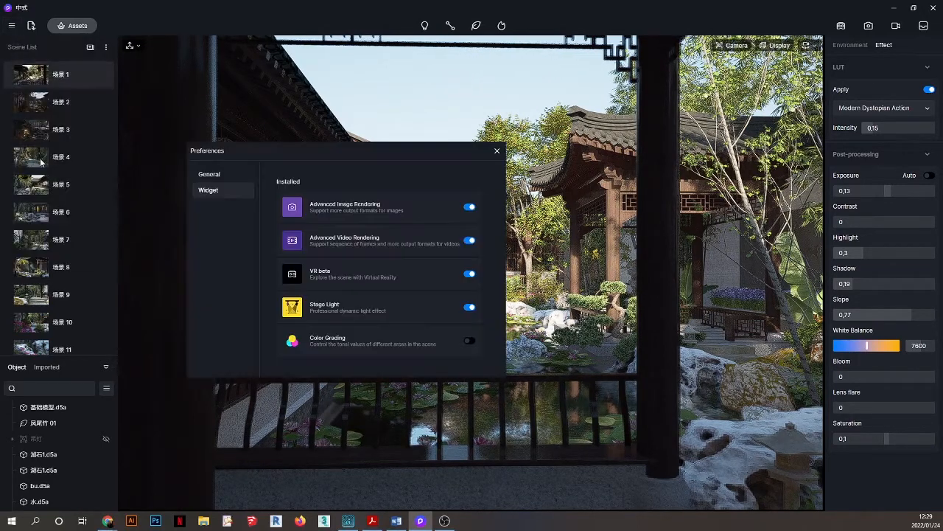
click(470, 340)
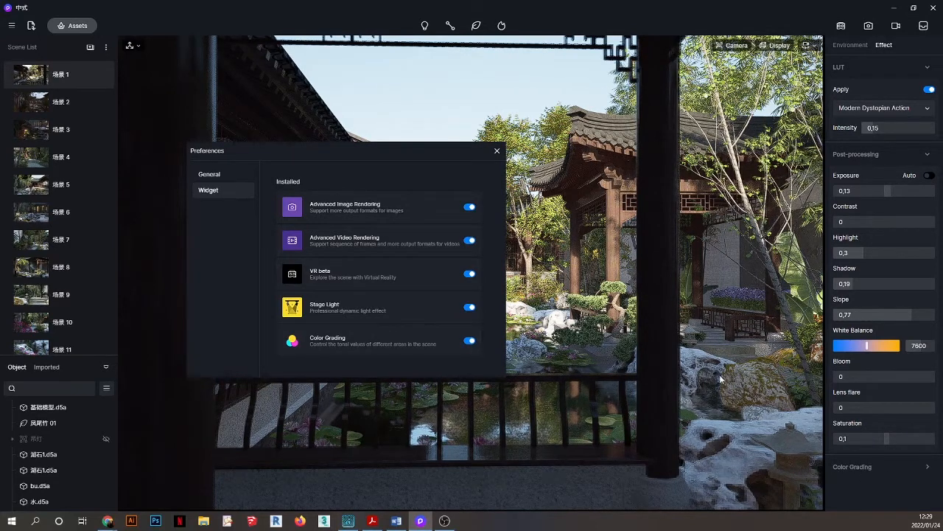
click(497, 150)
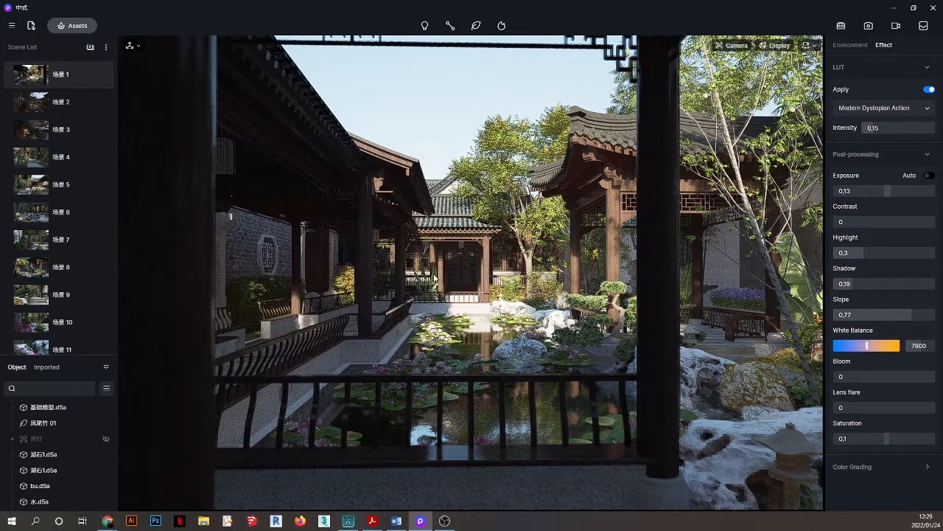
Grade the base model's scene globally green at H 87, S 66, V -24.
scroll(435, 275, down, 5)
click(434, 262)
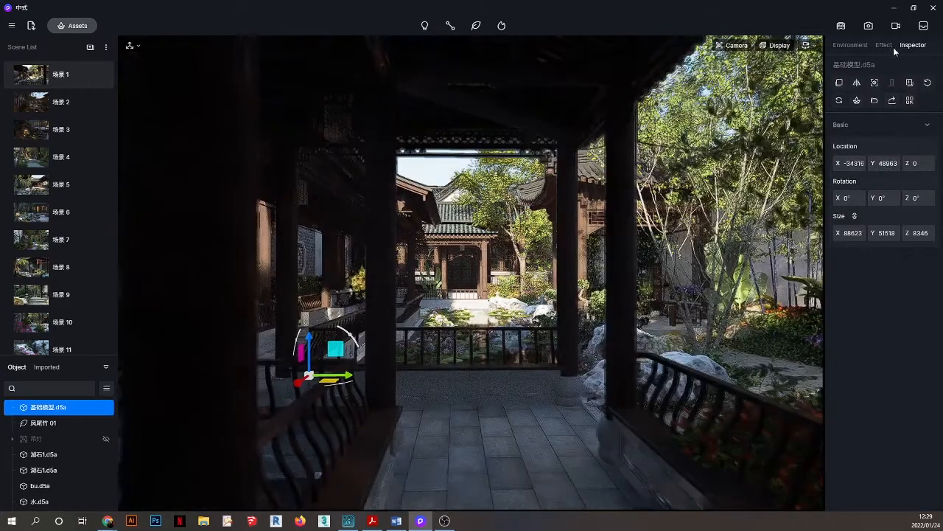
click(885, 45)
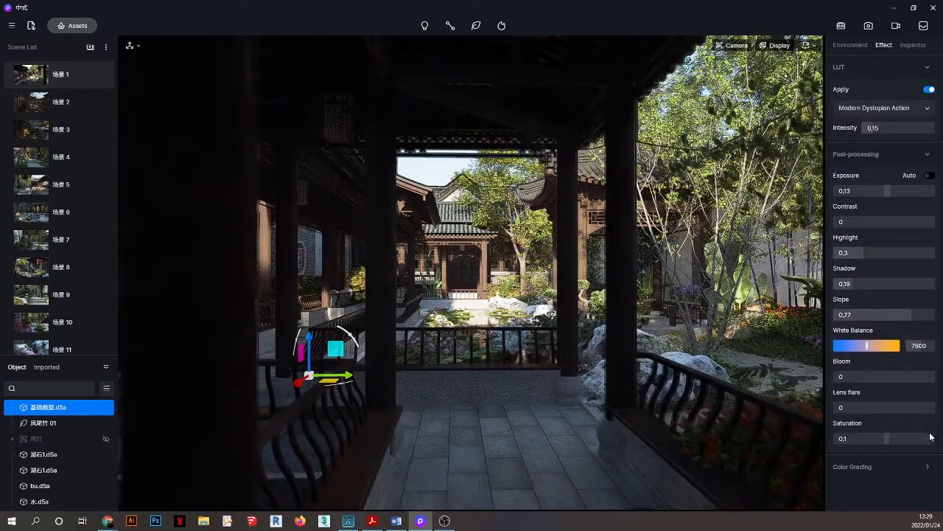
click(903, 464)
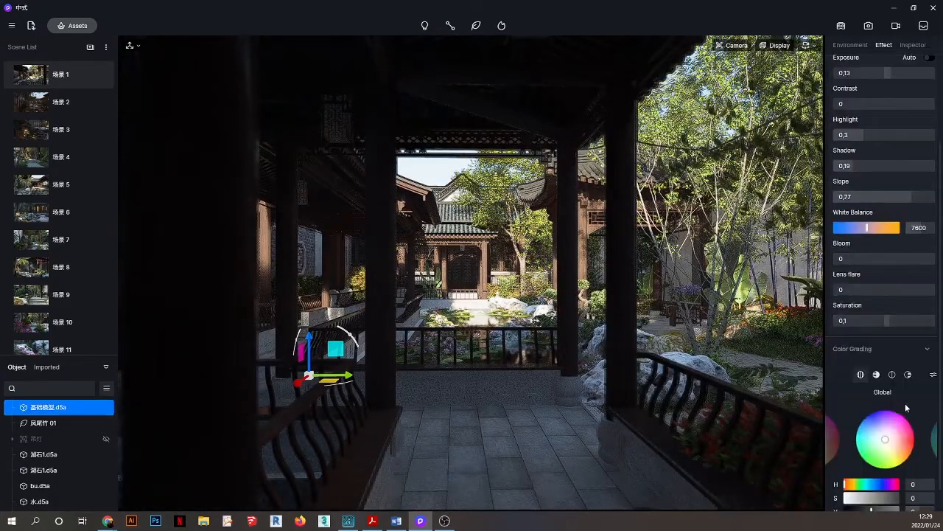
drag(885, 411, 870, 429)
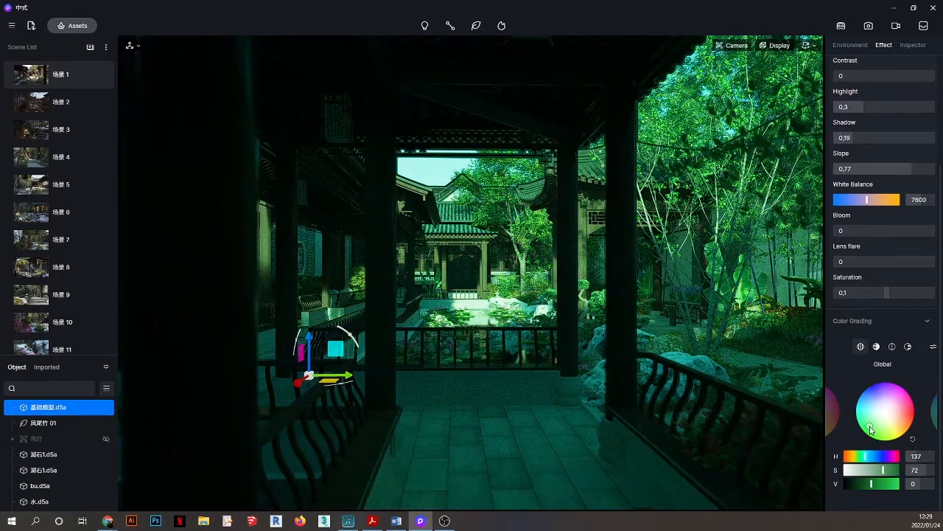
drag(870, 430, 887, 431)
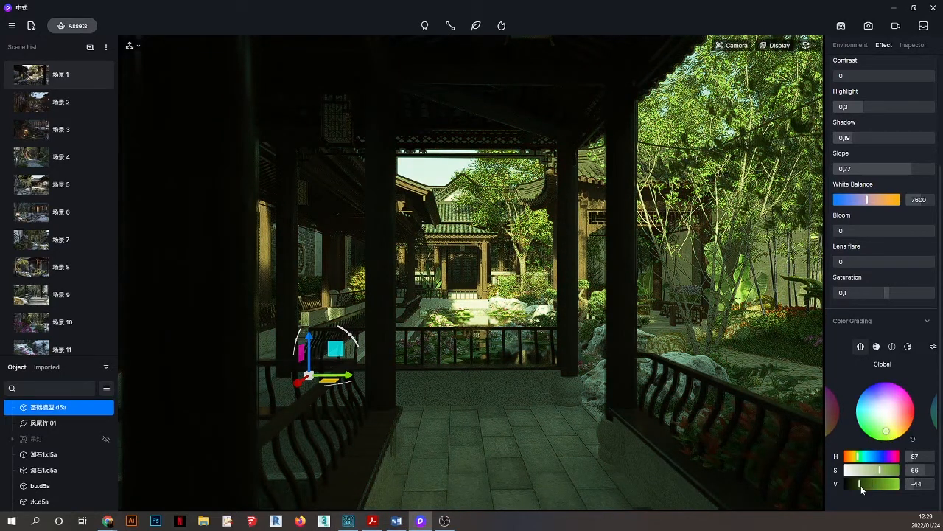
click(858, 484)
mouse_move(858, 484)
mouse_down()
mouse_move(880, 484)
mouse_move(866, 484)
mouse_up()
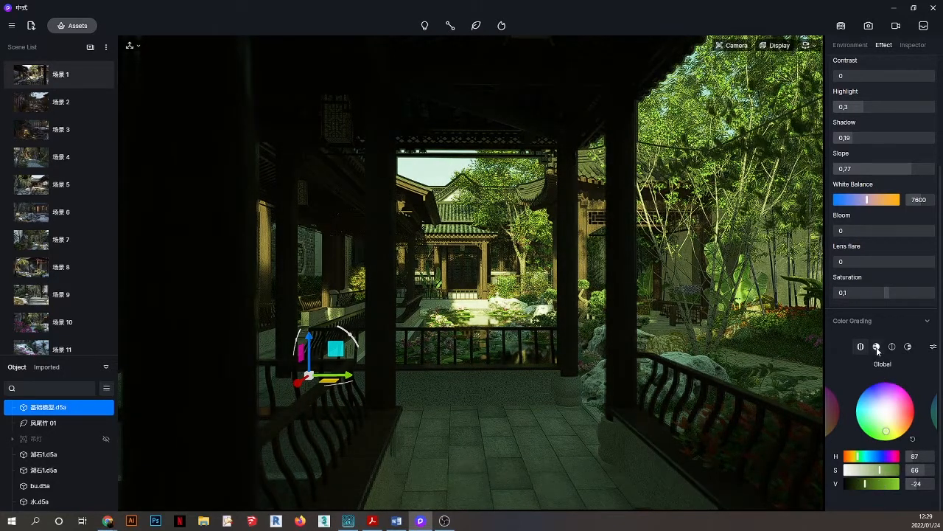
Tint the highlights yellow-green (H 69, S 68), then reset all colour grading to zero.
click(876, 347)
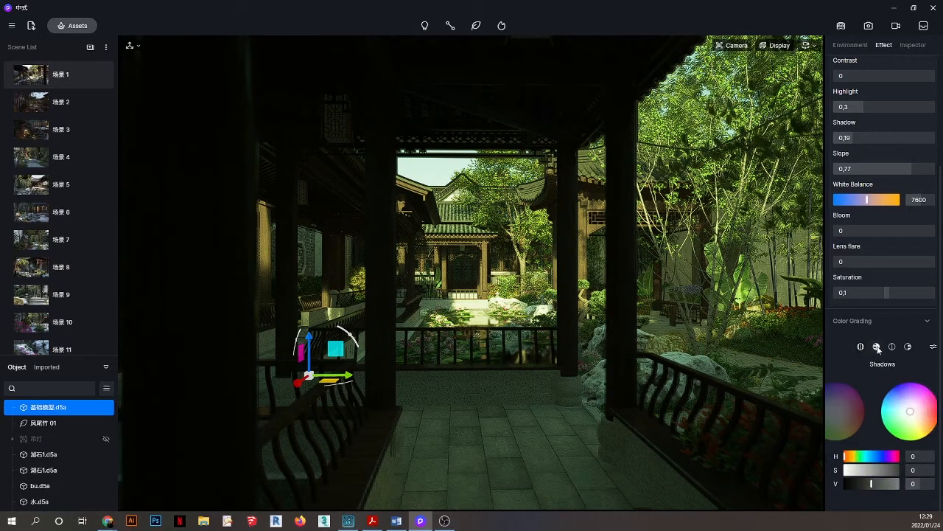
click(893, 347)
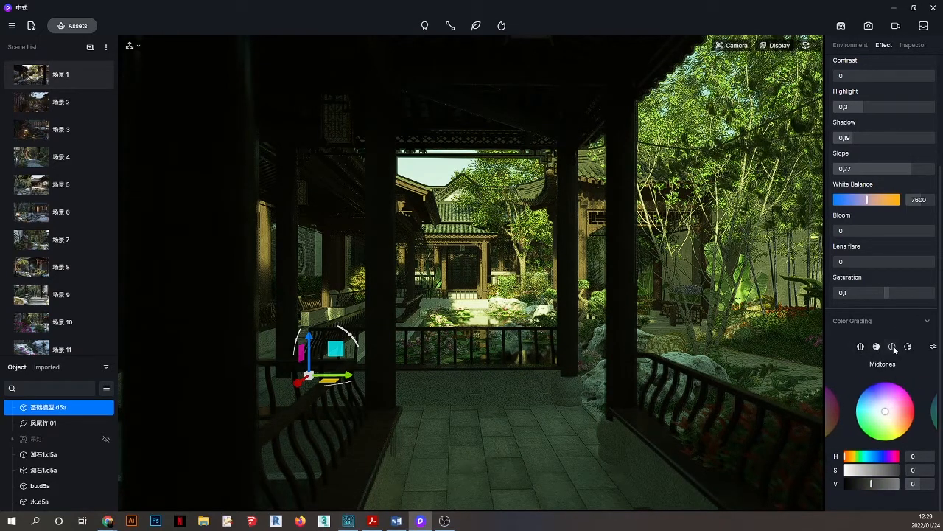
click(907, 348)
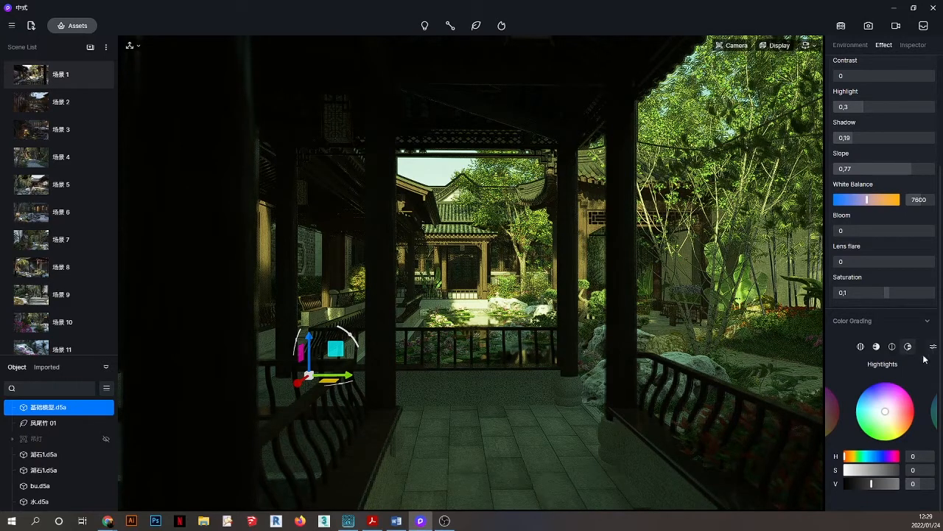
drag(861, 458, 882, 469)
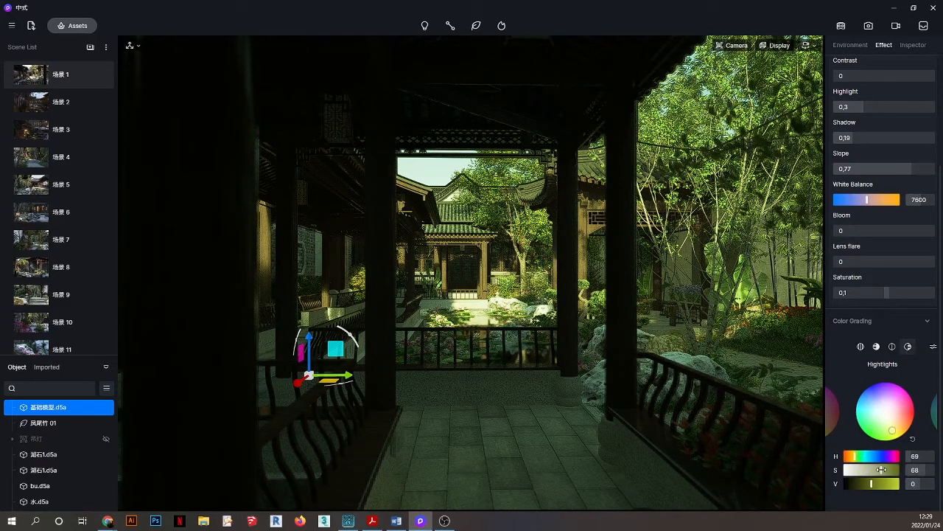
click(932, 346)
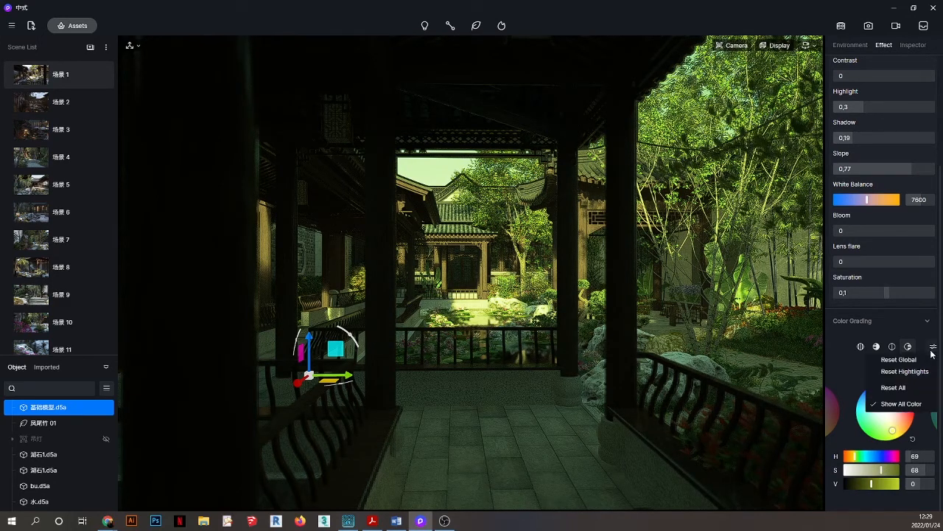
click(894, 388)
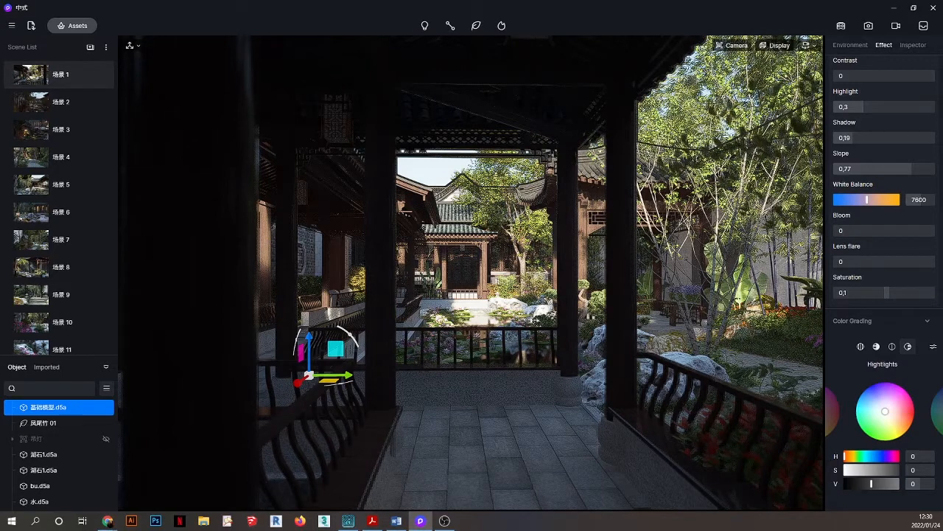
Open Preferences on the General page and keep English as the interface language.
click(13, 27)
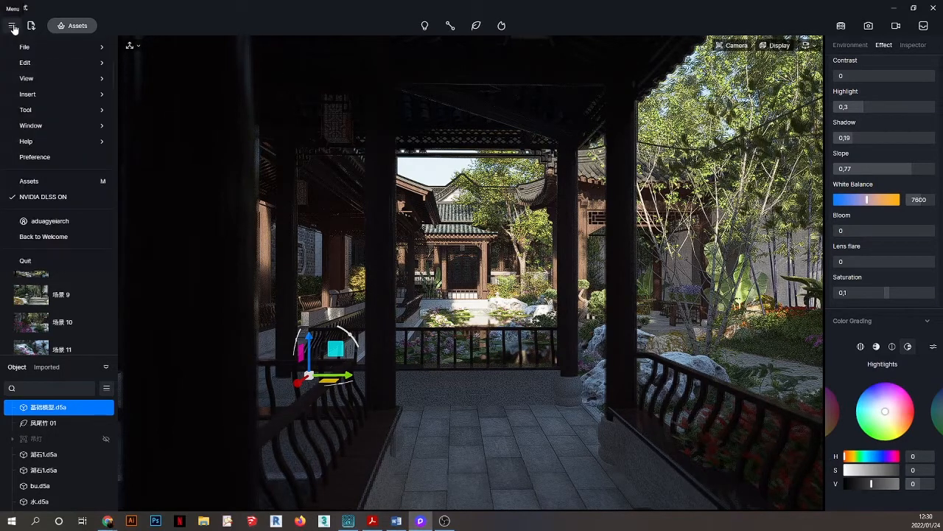
click(30, 157)
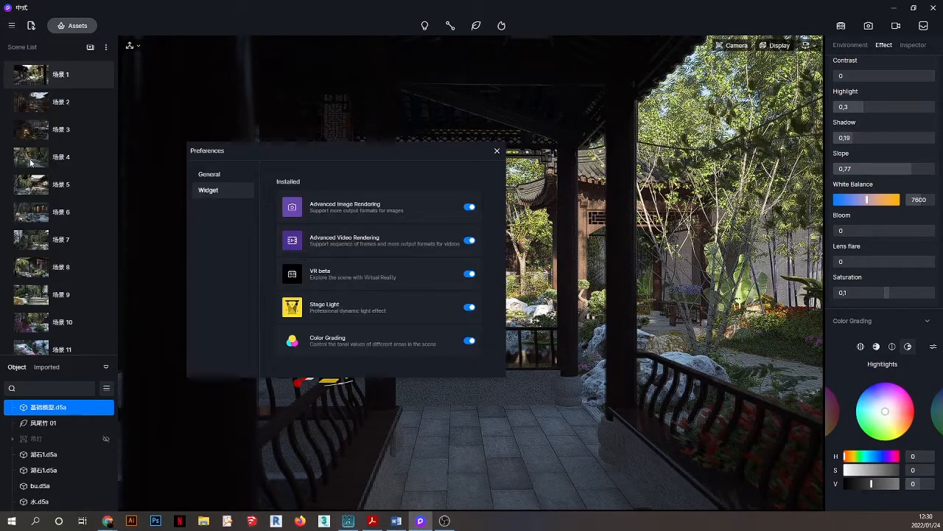
click(208, 176)
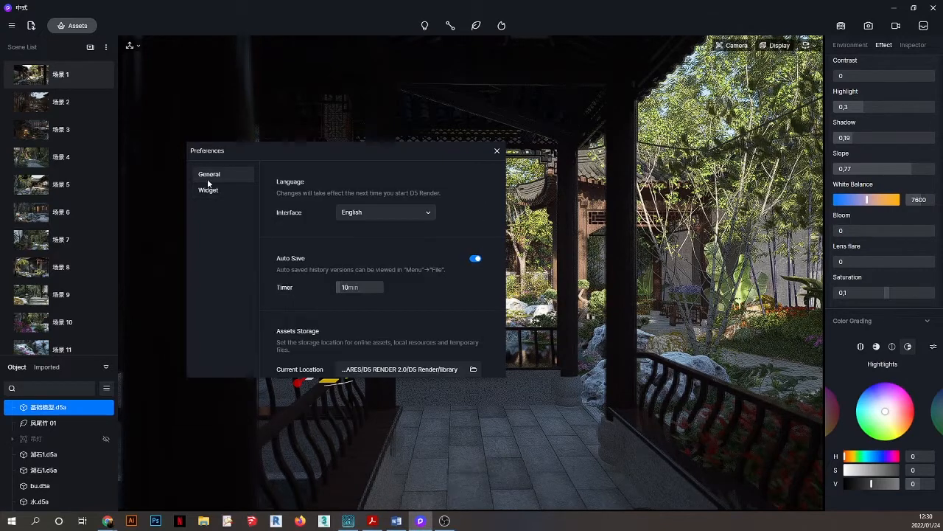
drag(400, 145, 431, 96)
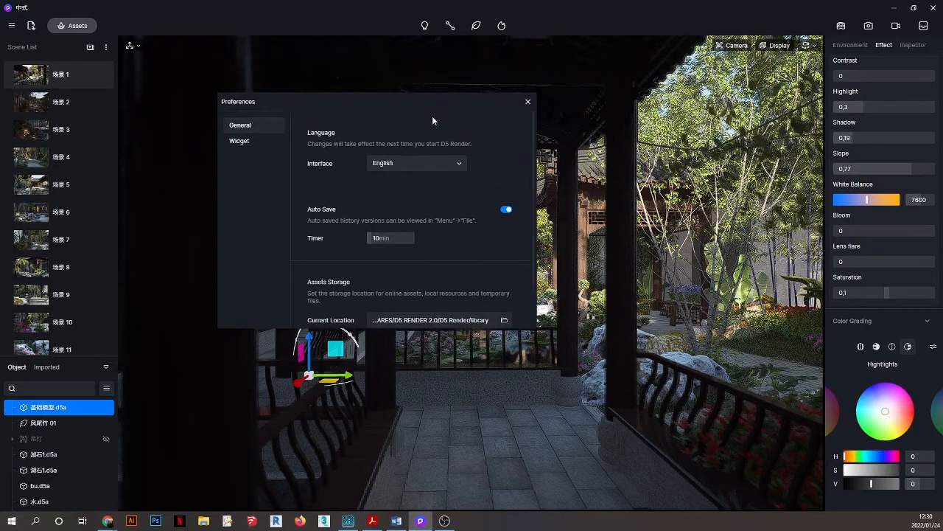
click(383, 165)
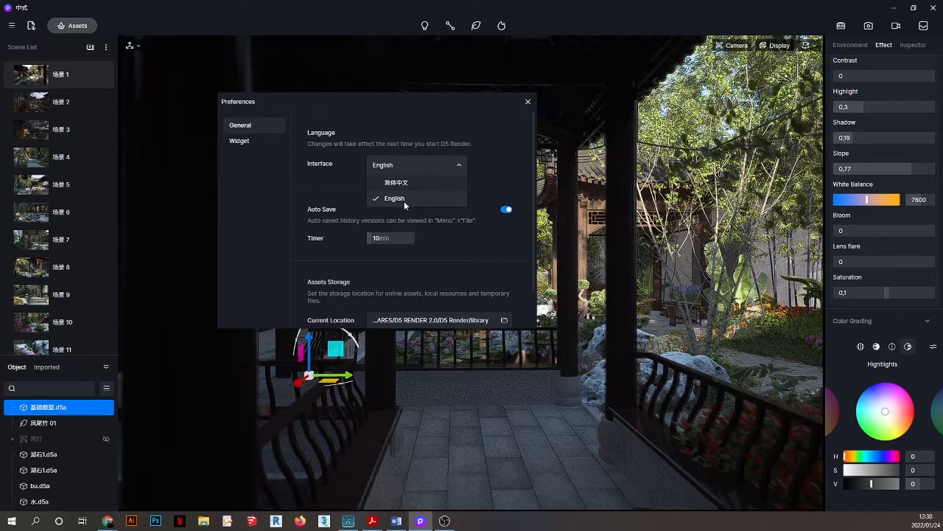
click(392, 199)
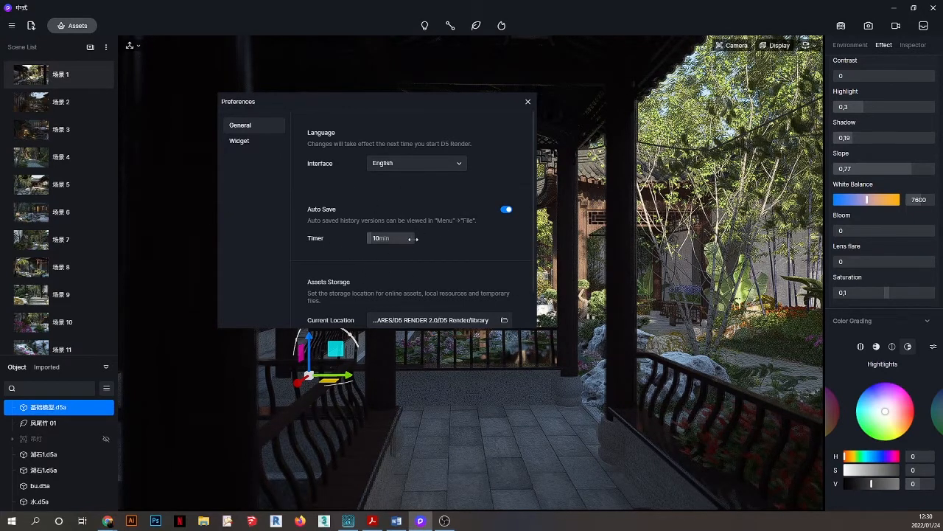
Look over the general settings, then show the installed widgets list.
scroll(424, 251, down, 2)
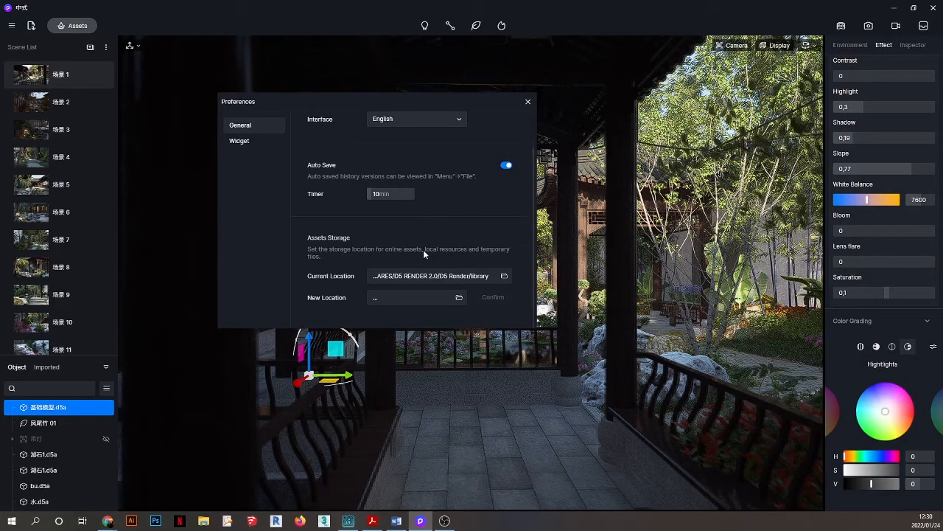
scroll(424, 251, up, 1)
scroll(424, 254, down, 1)
scroll(427, 207, up, 1)
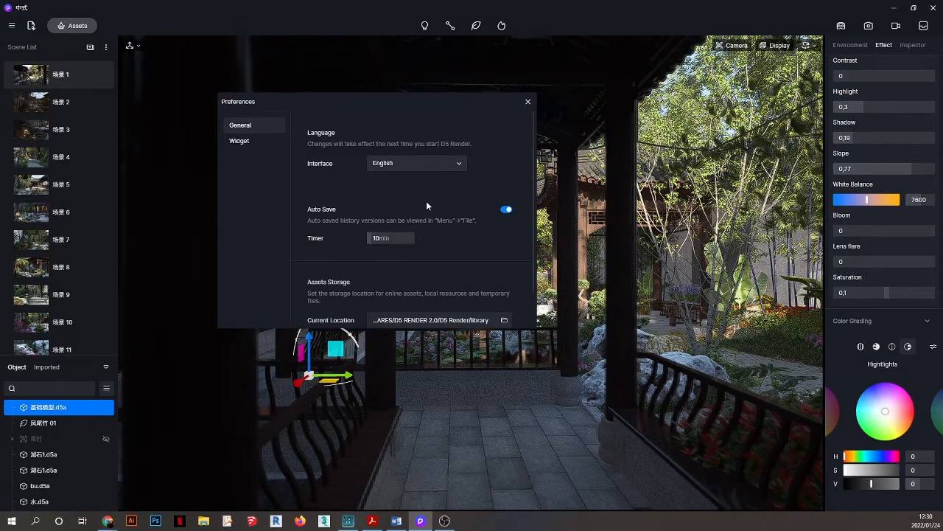
click(251, 143)
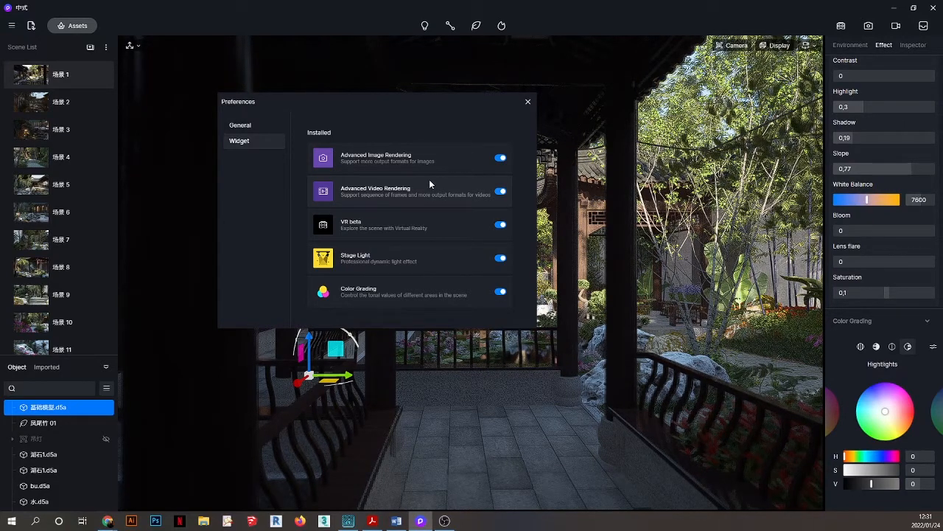
Return to the General preferences page and close the Preferences dialog.
click(237, 126)
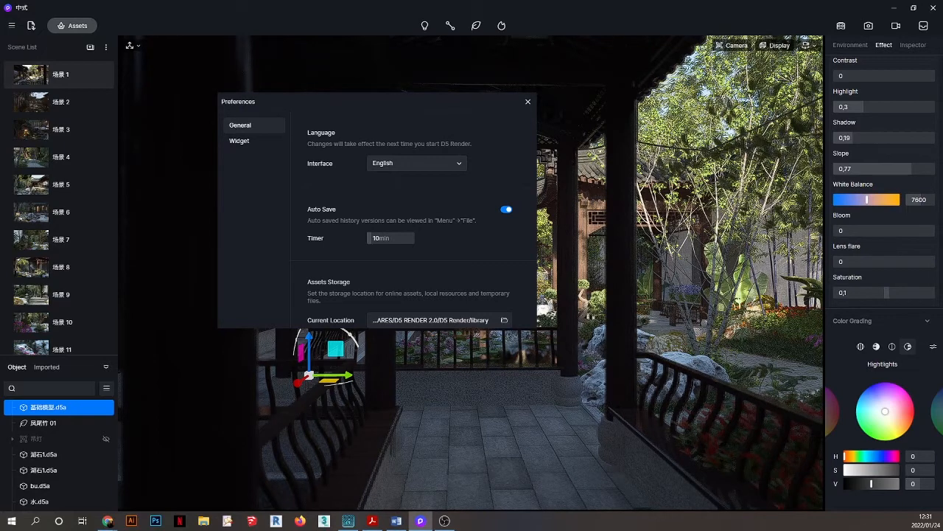
click(528, 102)
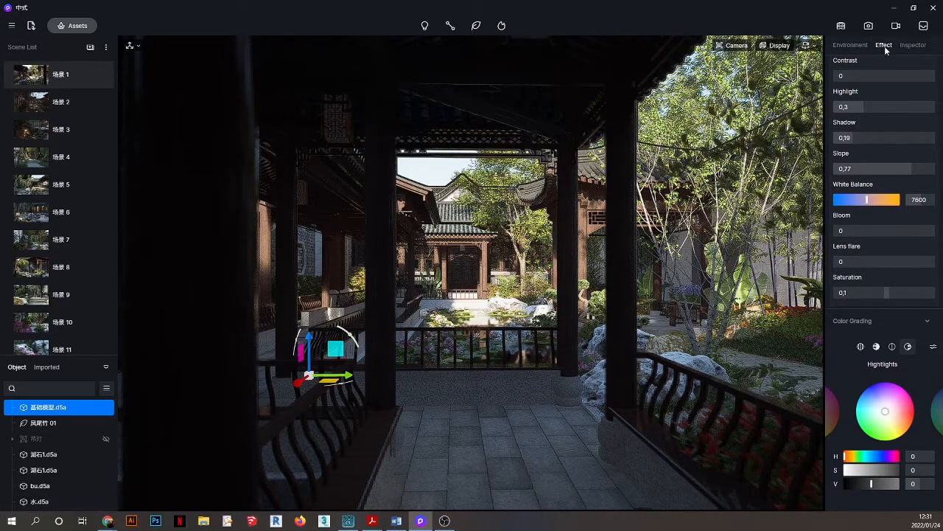
Keep the Modern Dystopian Action LUT and raise its intensity from 0,15 to 1.
scroll(879, 189, up, 2)
scroll(879, 185, up, 3)
click(894, 110)
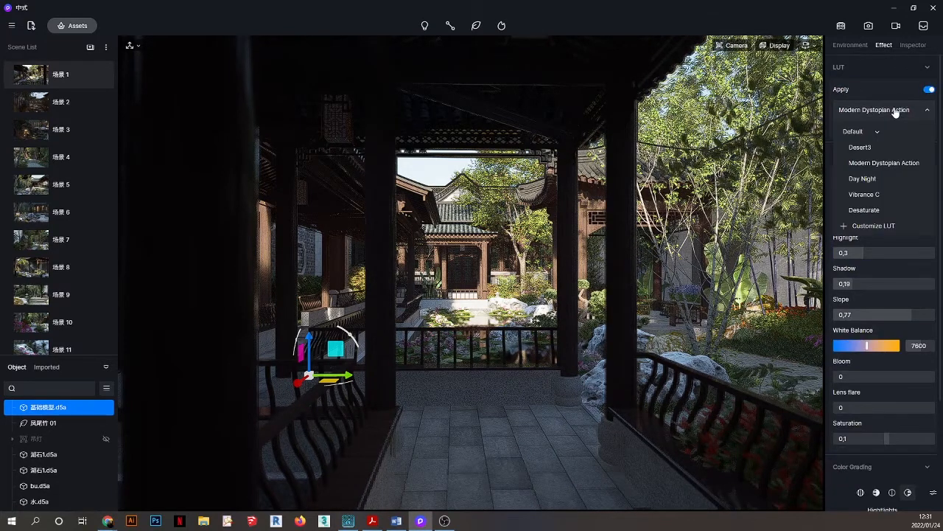
click(871, 161)
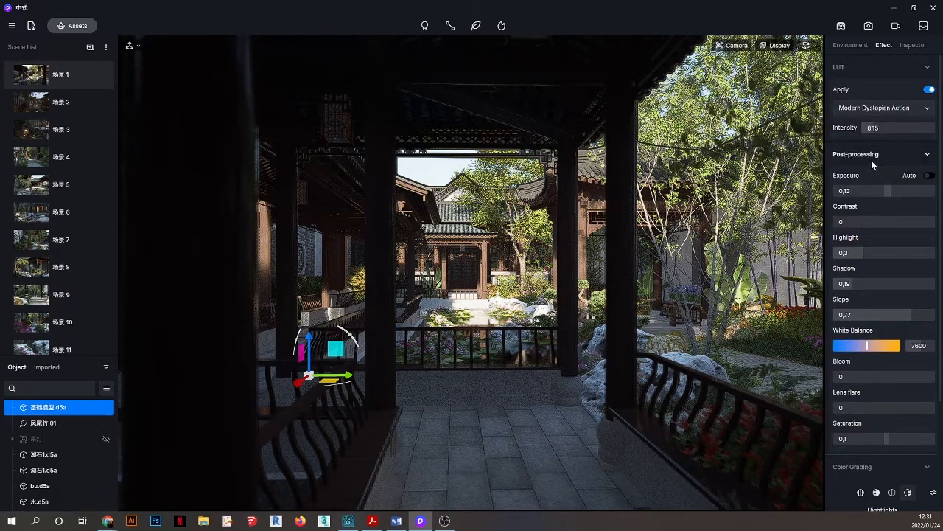
drag(901, 130, 917, 130)
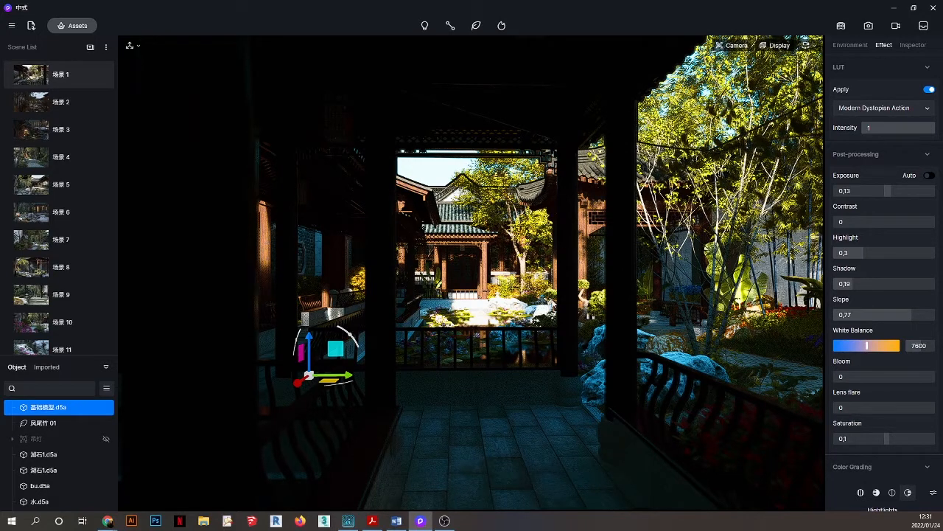
click(900, 111)
Try the Desert3, Day Night, Vibrance C and Desaturate LUTs, settle on Modern Dystopian Action, then open Assets.
click(859, 147)
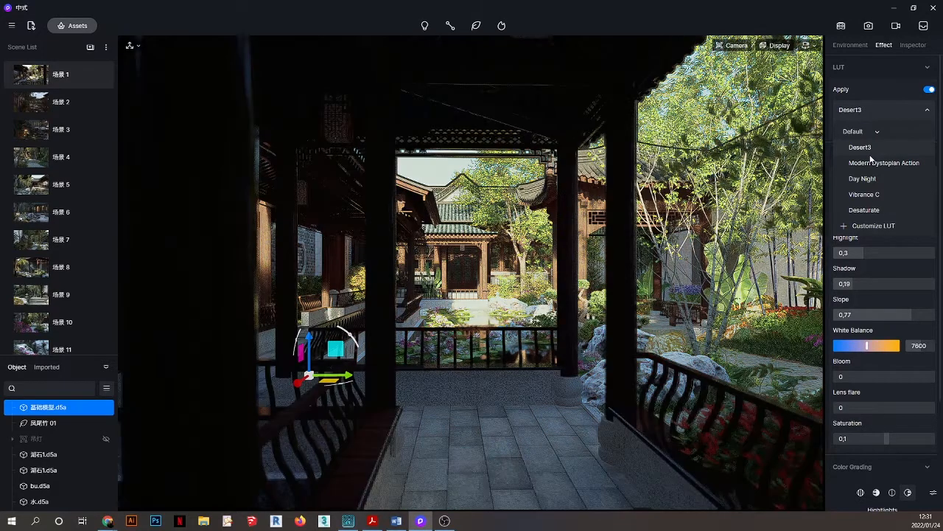
click(871, 162)
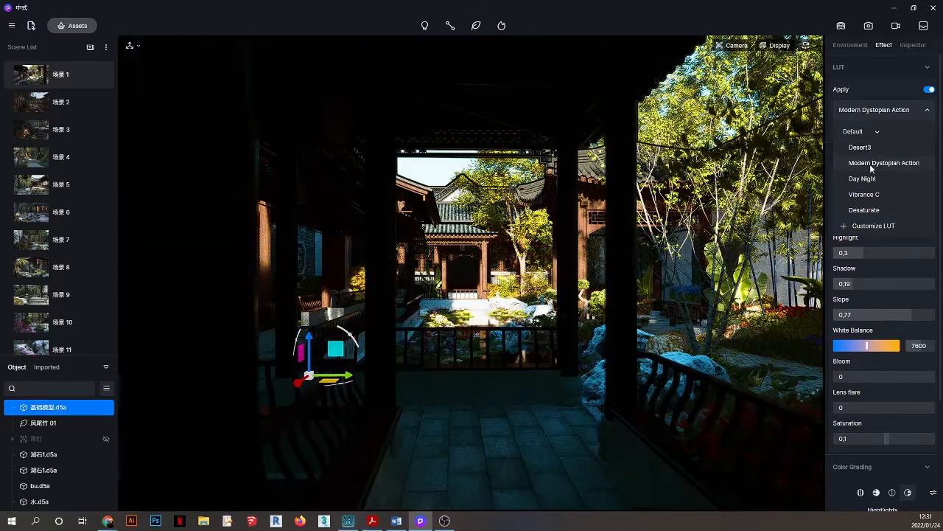
click(870, 180)
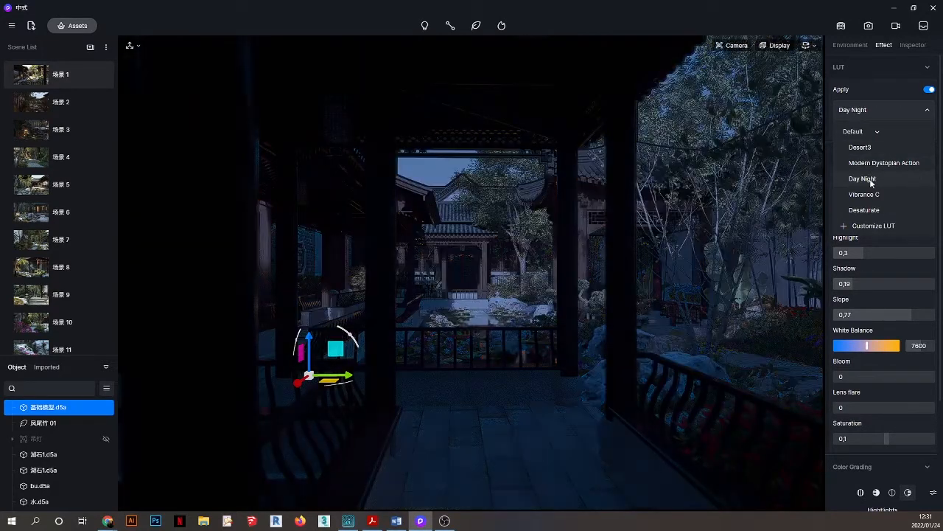
click(864, 194)
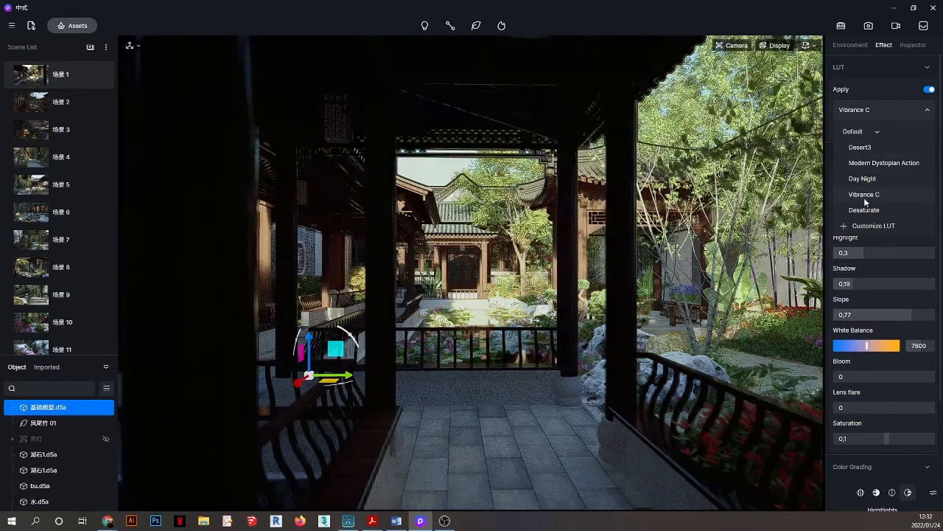
click(864, 210)
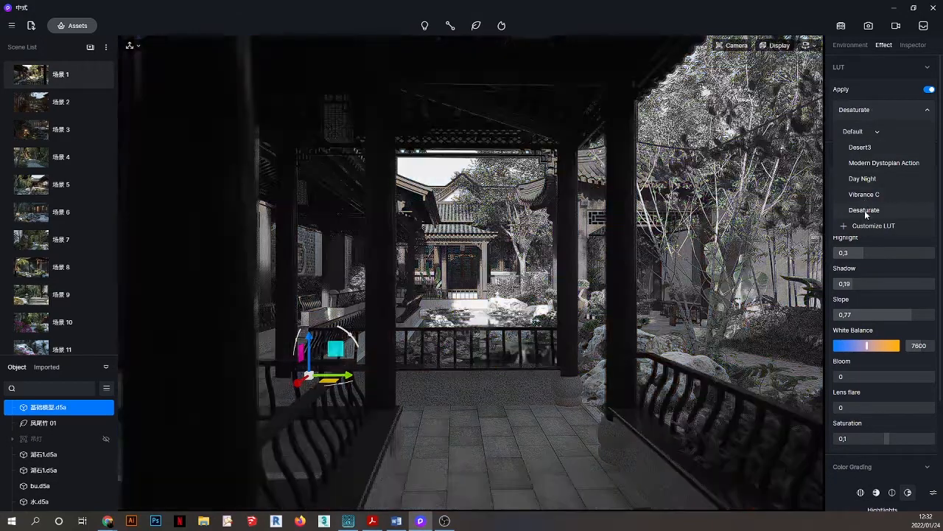
click(864, 195)
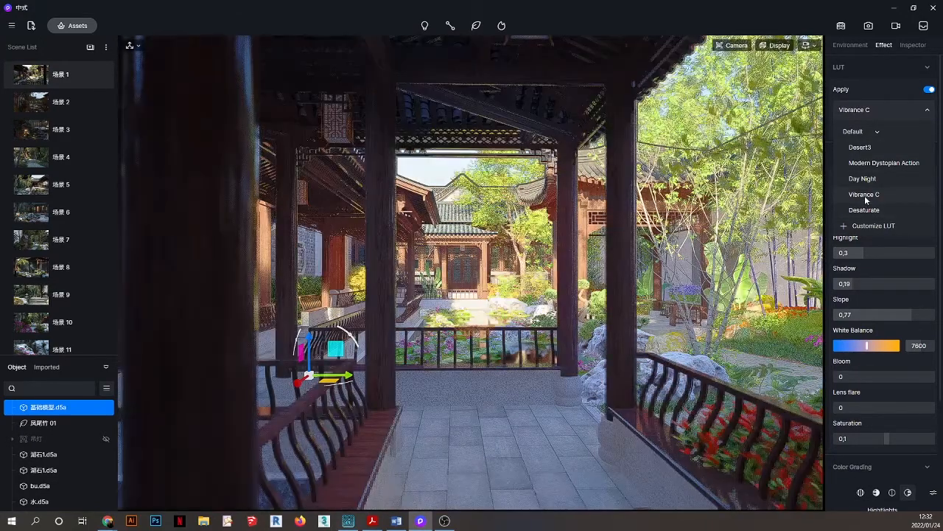
click(864, 179)
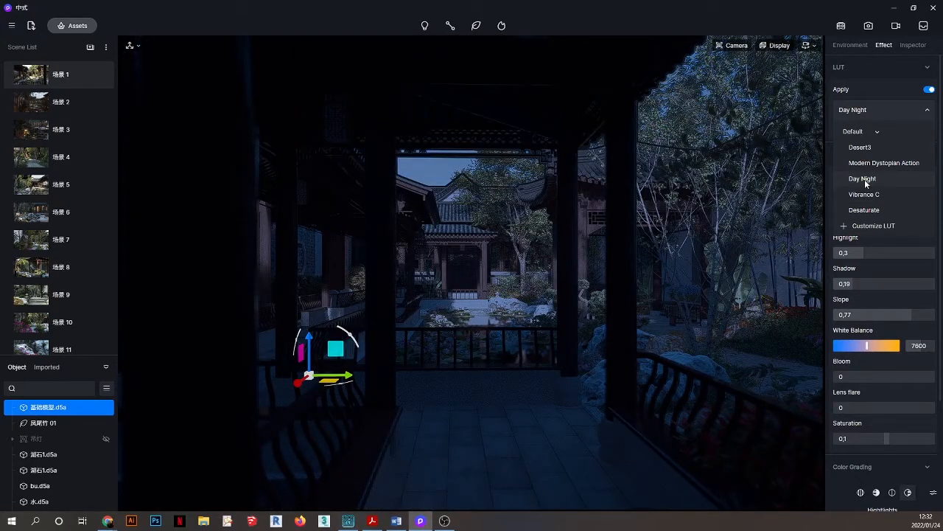
click(870, 162)
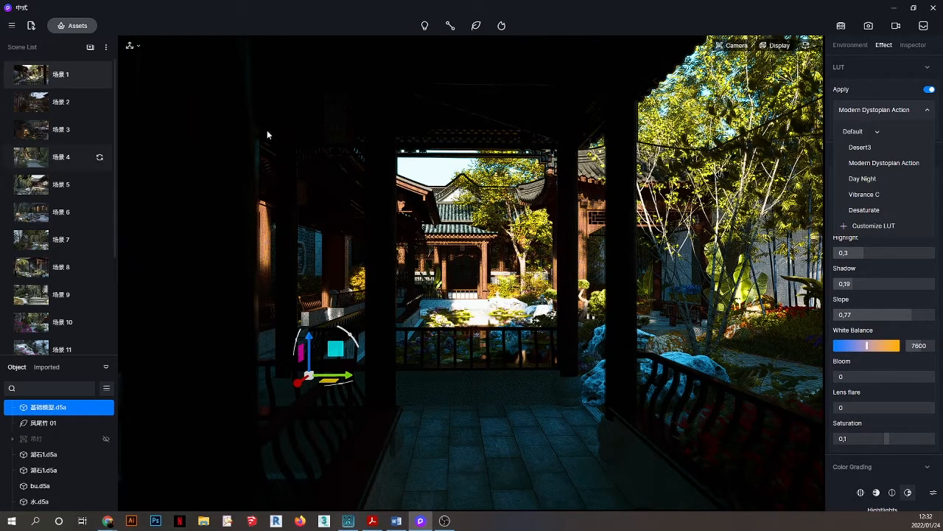
click(68, 26)
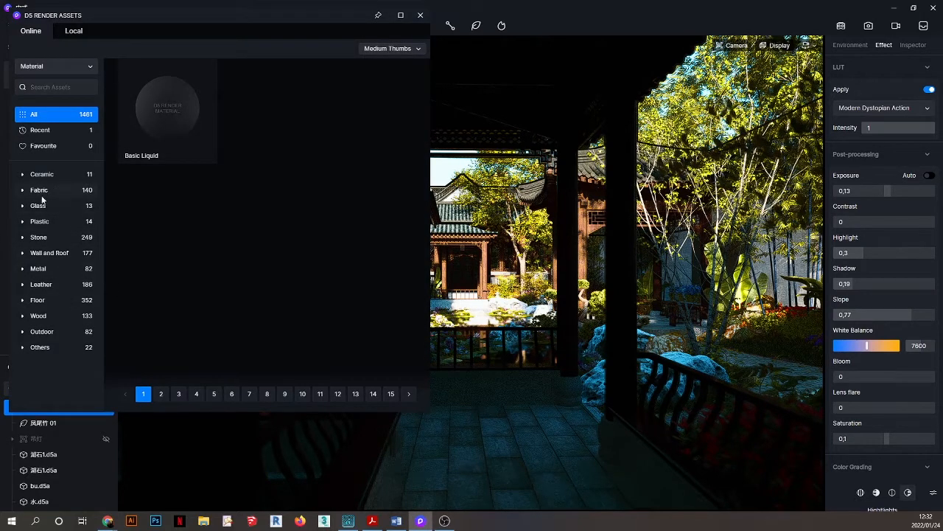
Glance at the Wall and Roof materials, then change the asset type to Model.
click(50, 253)
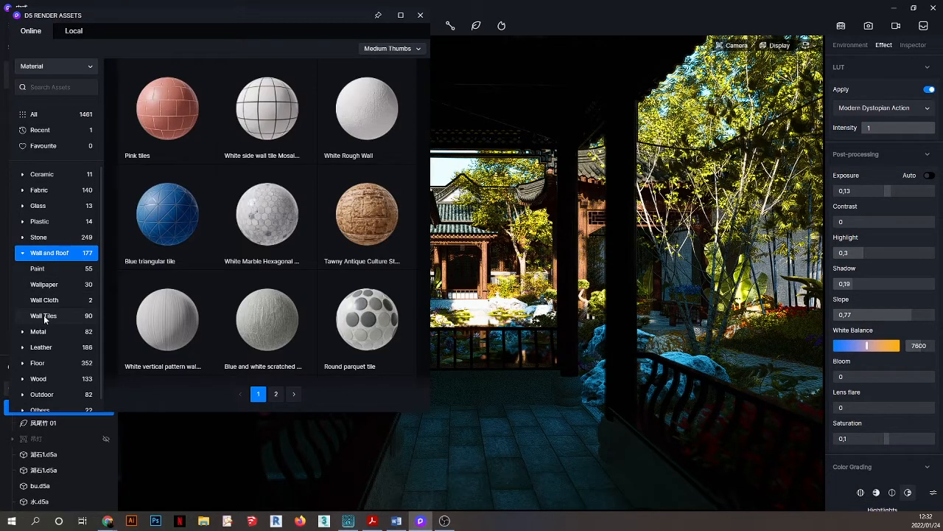
click(22, 253)
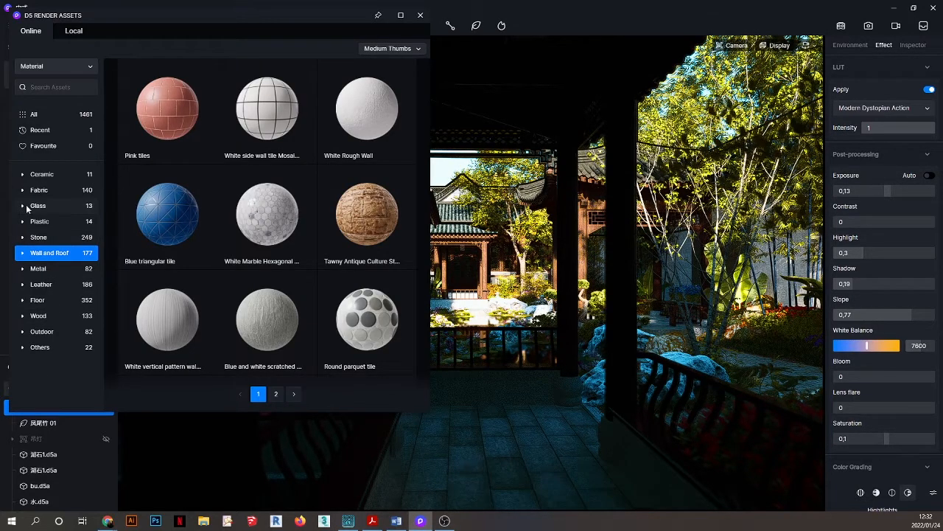
click(37, 68)
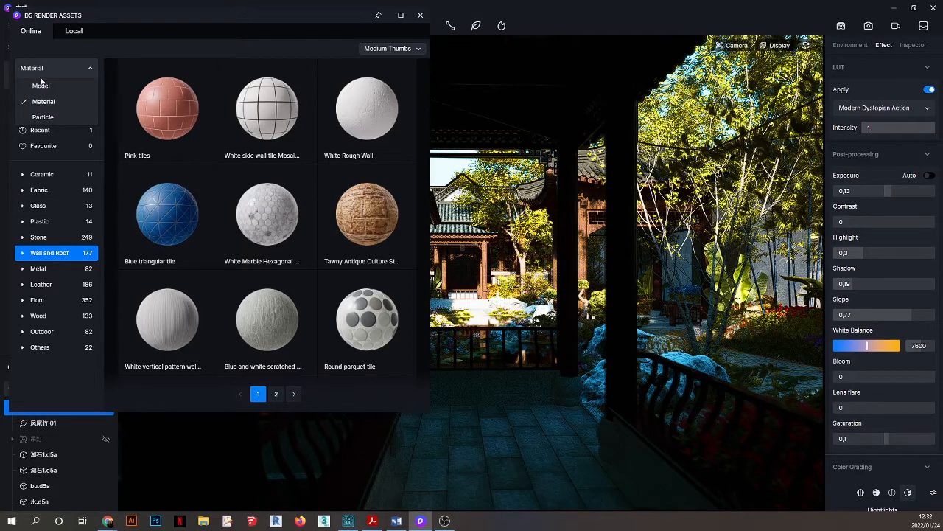
click(41, 79)
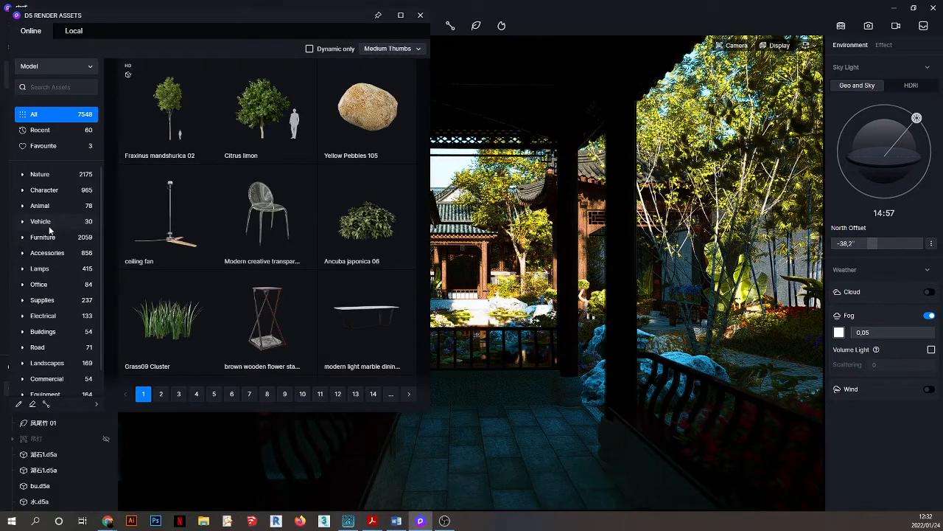
Peek at the Animal models, then expand the Character category.
scroll(50, 229, down, 1)
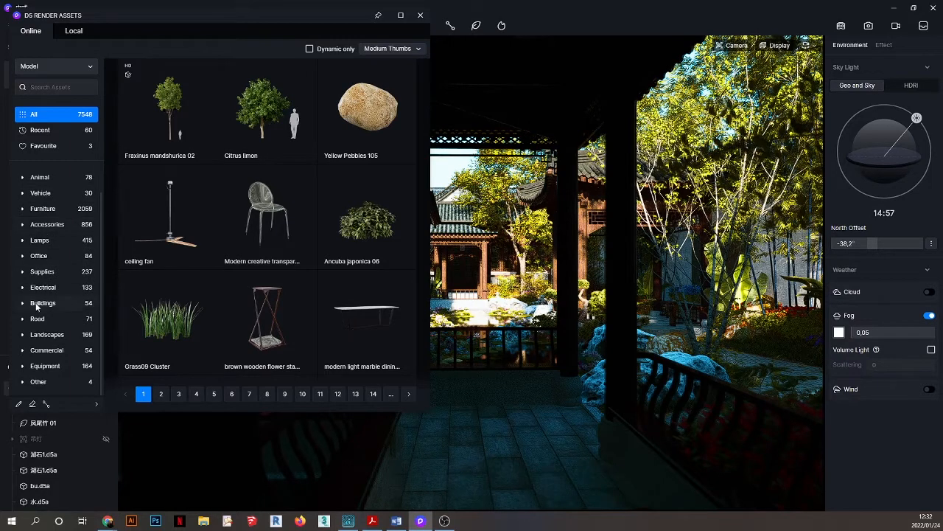
scroll(50, 258, up, 1)
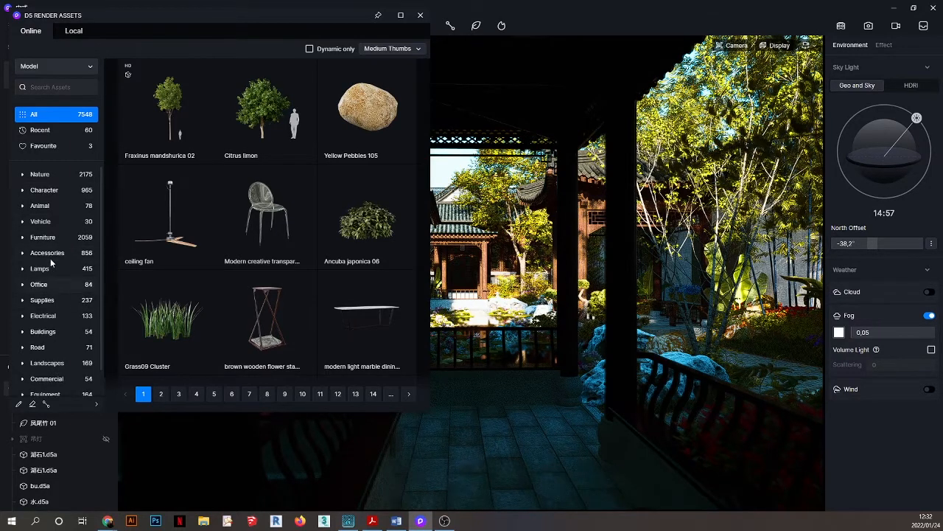
click(52, 207)
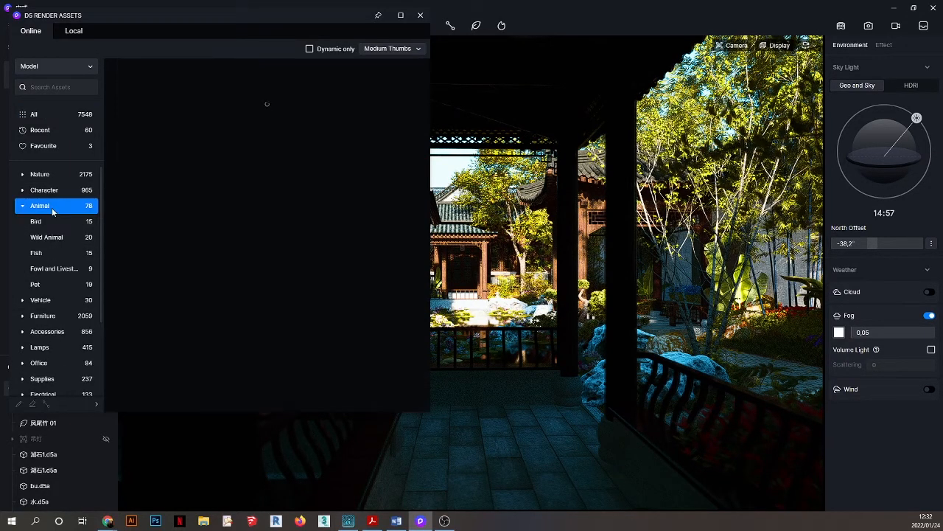
click(22, 206)
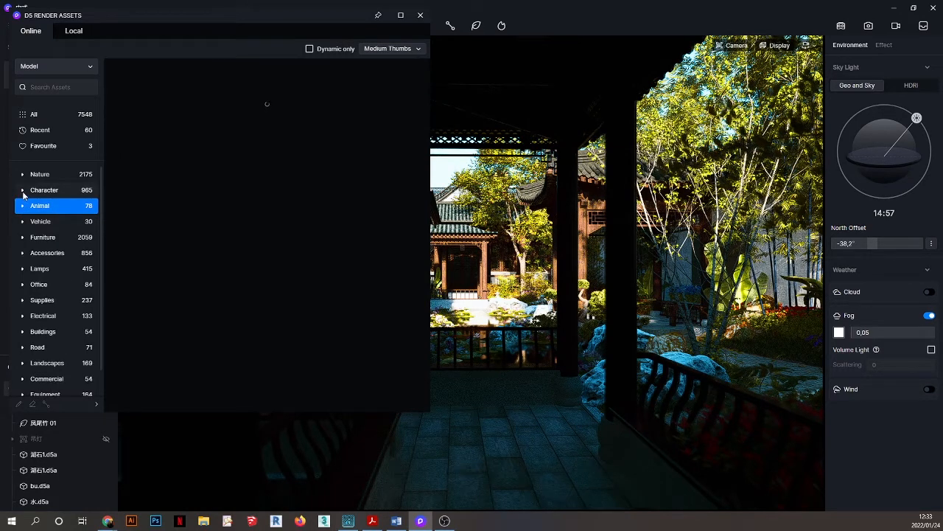
click(23, 192)
Browse the 2D People cutouts and pick the 2D People198 skateboarder.
click(61, 301)
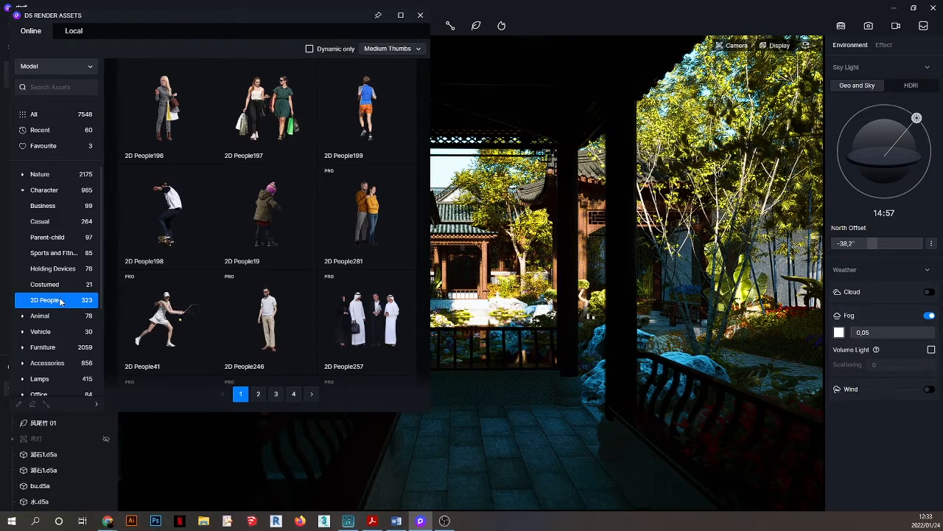
mouse_move(172, 208)
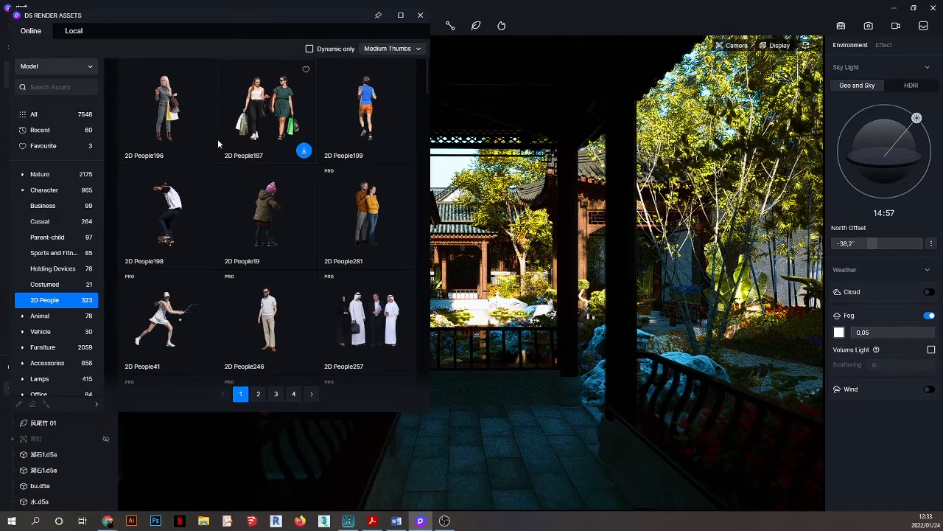
scroll(212, 259, down, 3)
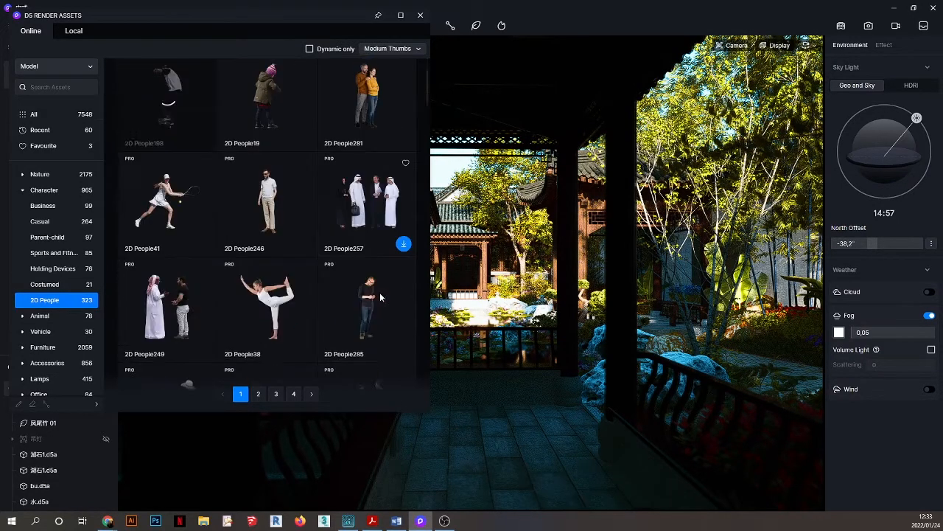
scroll(214, 233, up, 2)
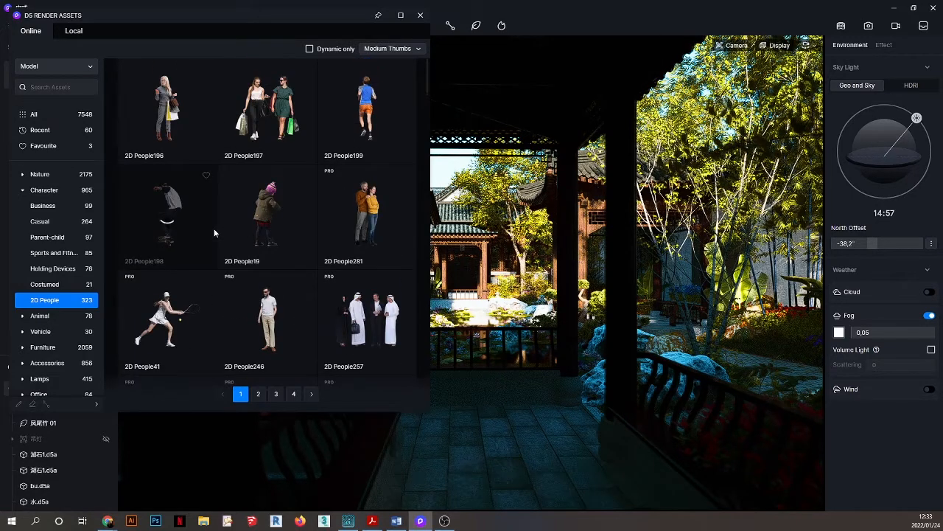
scroll(214, 233, down, 3)
scroll(213, 233, down, 2)
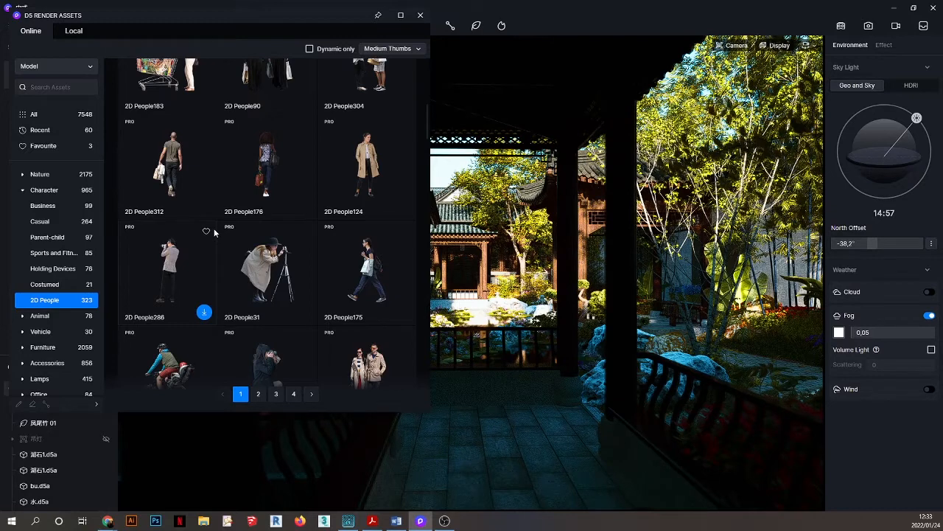
mouse_move(302, 207)
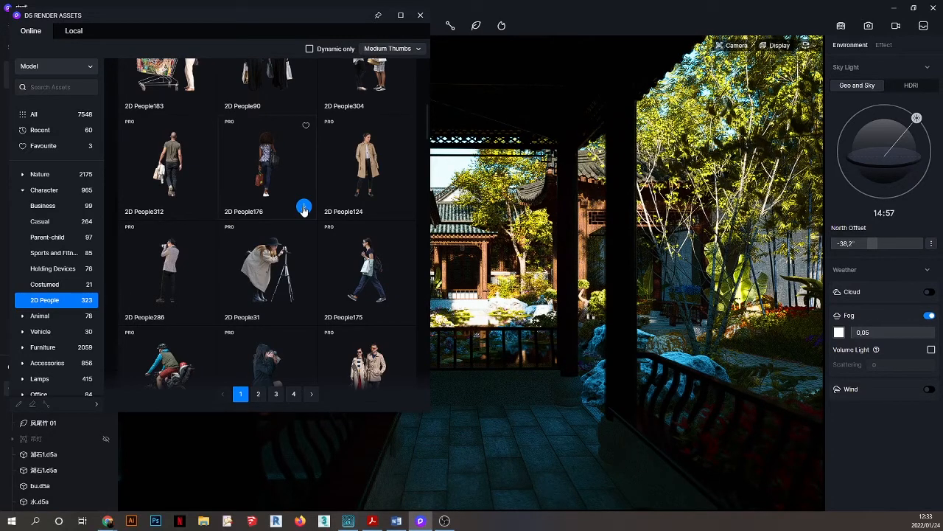
scroll(262, 197, up, 1)
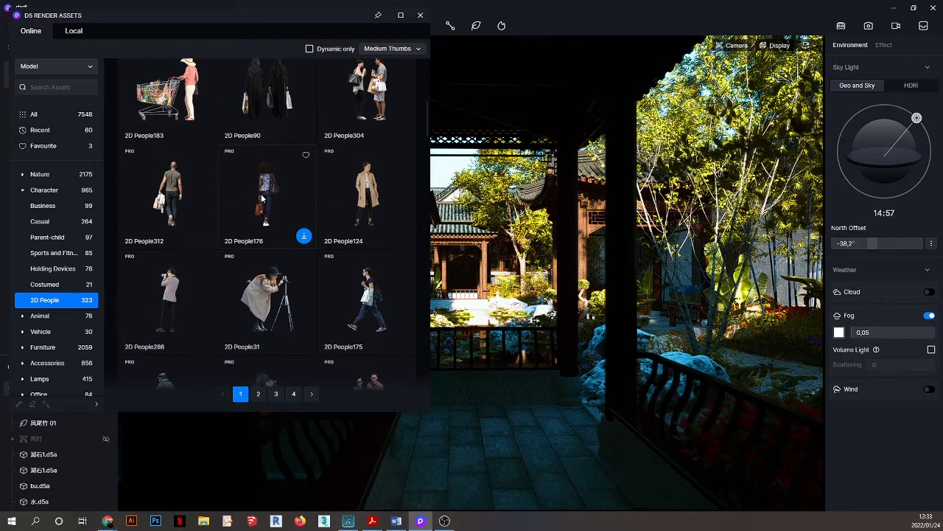
scroll(262, 199, up, 6)
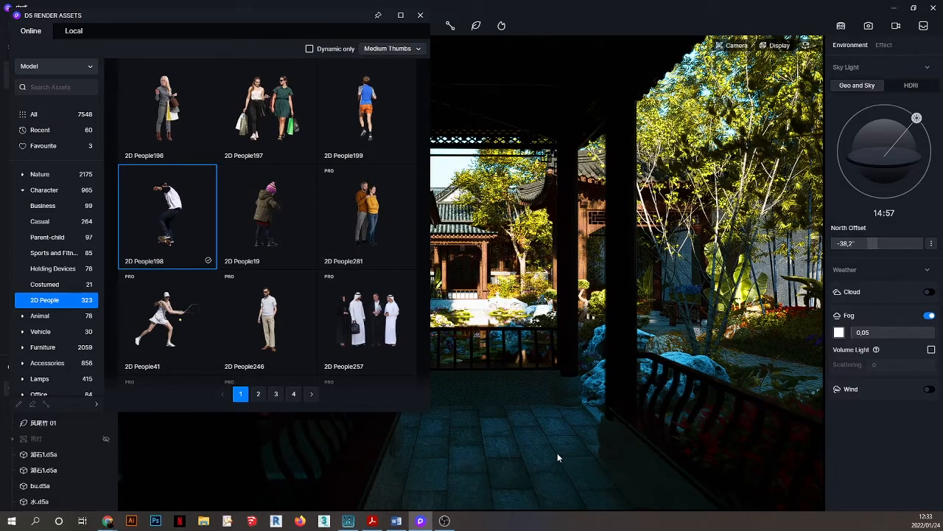
Place the 2D People198 skateboarder on the walkway and scroll the library for more figures.
click(497, 458)
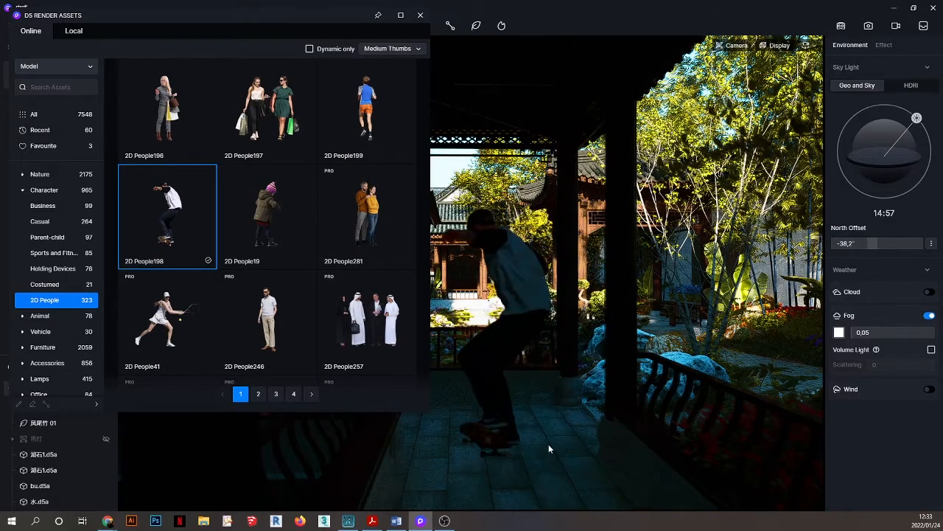
scroll(548, 314, down, 3)
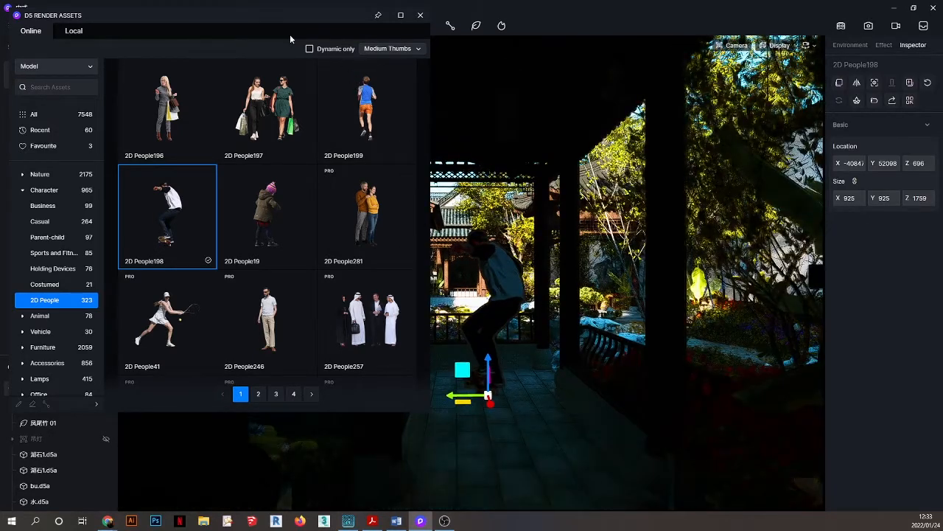
drag(138, 16, 130, 57)
scroll(289, 258, down, 5)
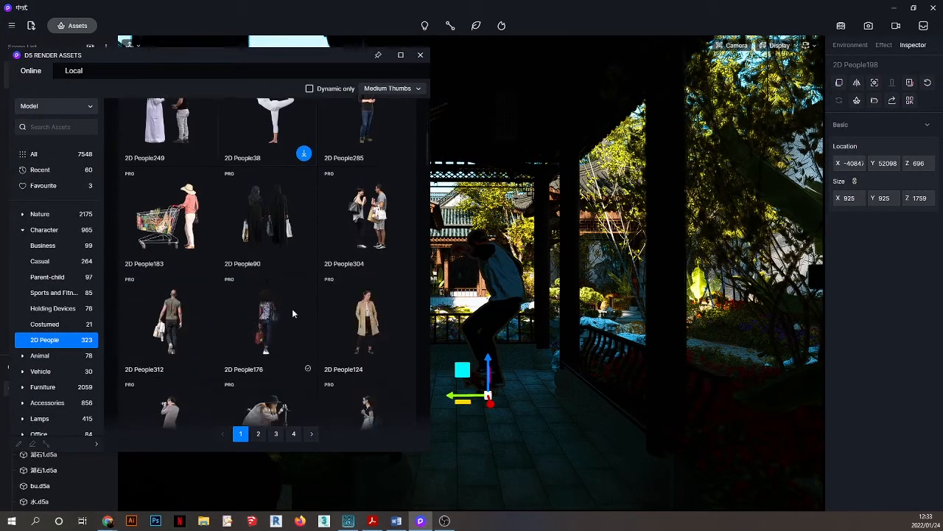
scroll(292, 313, down, 10)
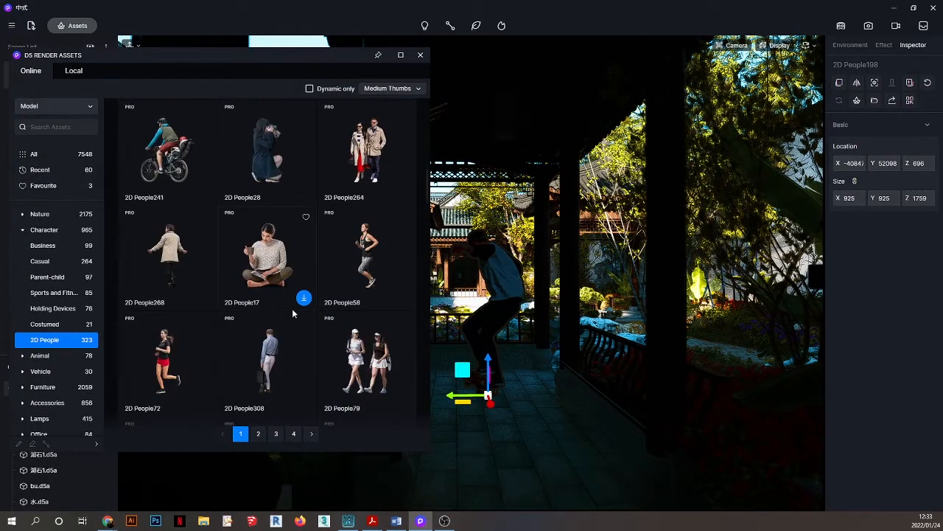
scroll(294, 295, up, 2)
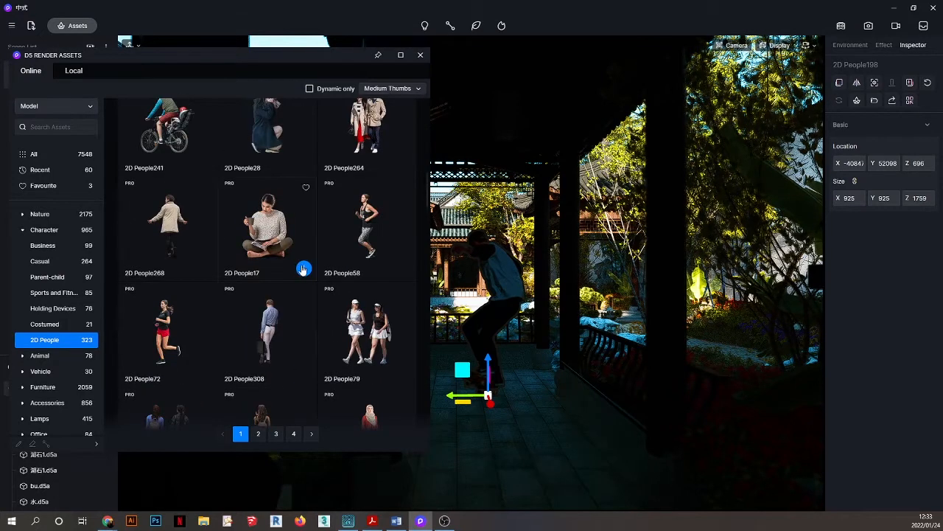
scroll(316, 339, down, 3)
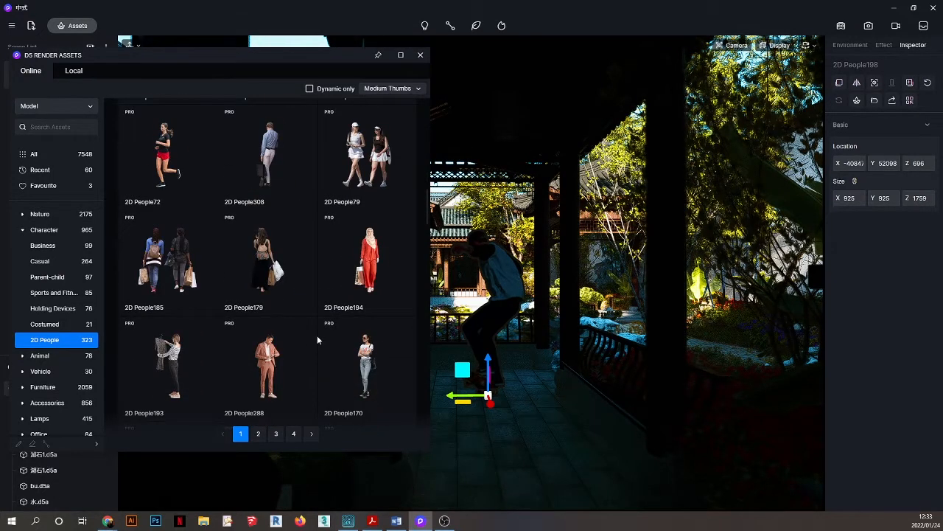
scroll(290, 322, down, 5)
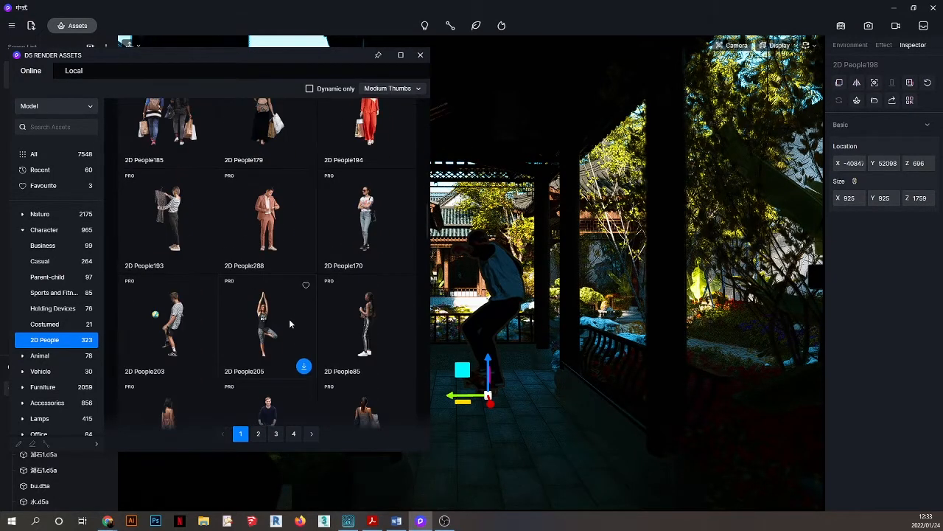
scroll(289, 323, down, 3)
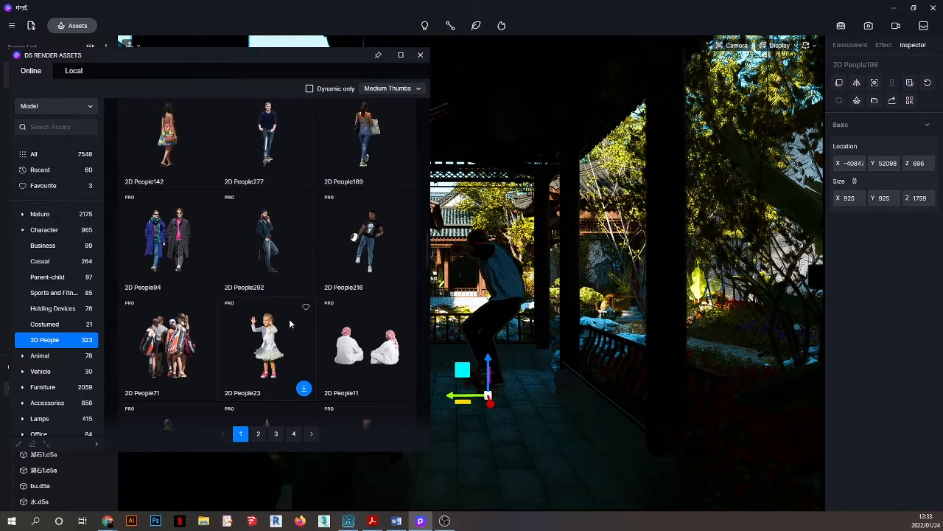
Download 2D People216 and place the man with the ball in front of the skateboarder.
mouse_move(370, 292)
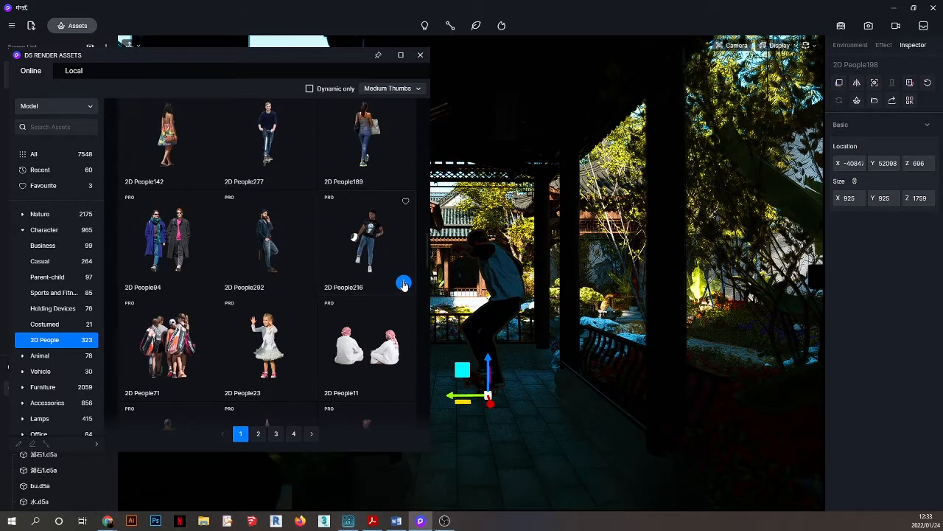
click(404, 284)
mouse_move(381, 298)
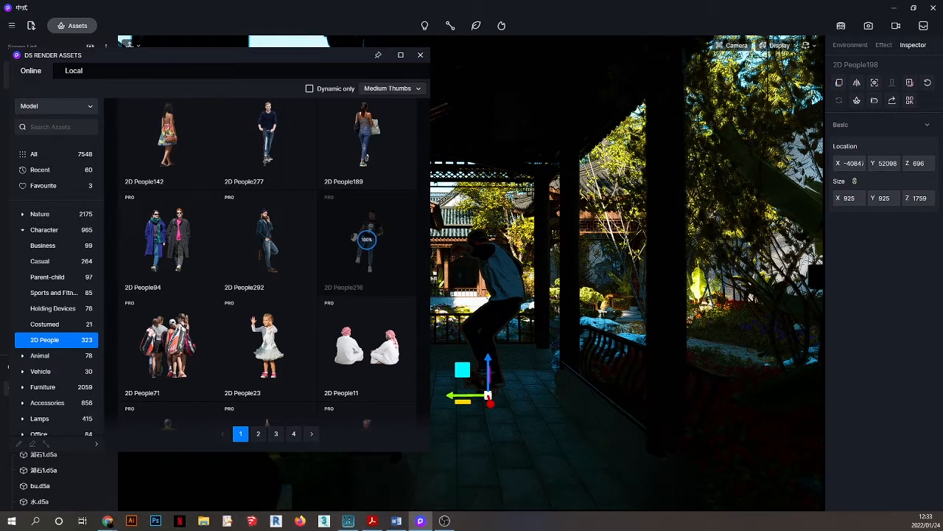
click(372, 258)
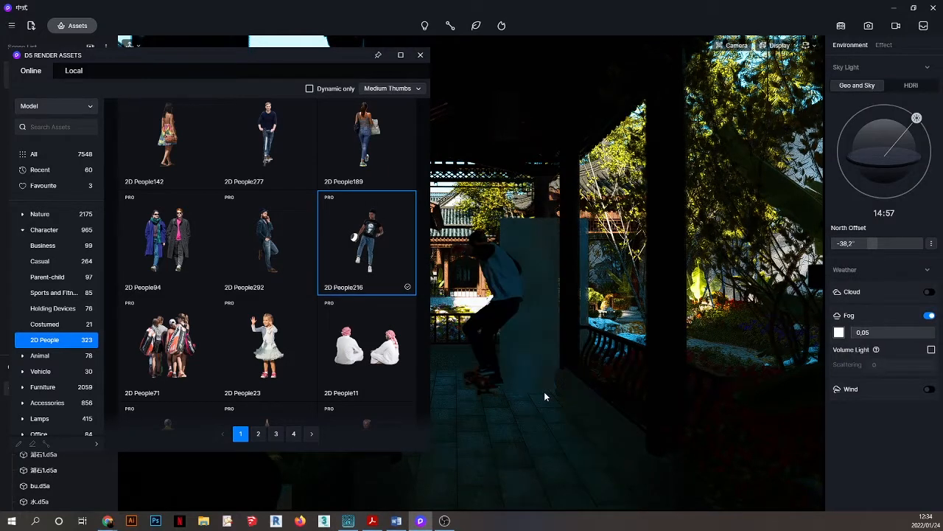
click(530, 467)
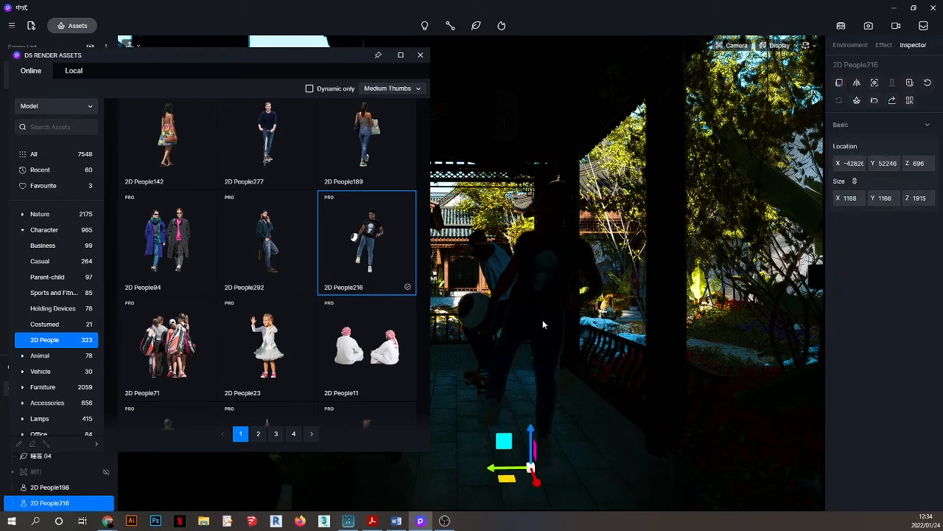
scroll(556, 288, up, 2)
scroll(557, 288, down, 1)
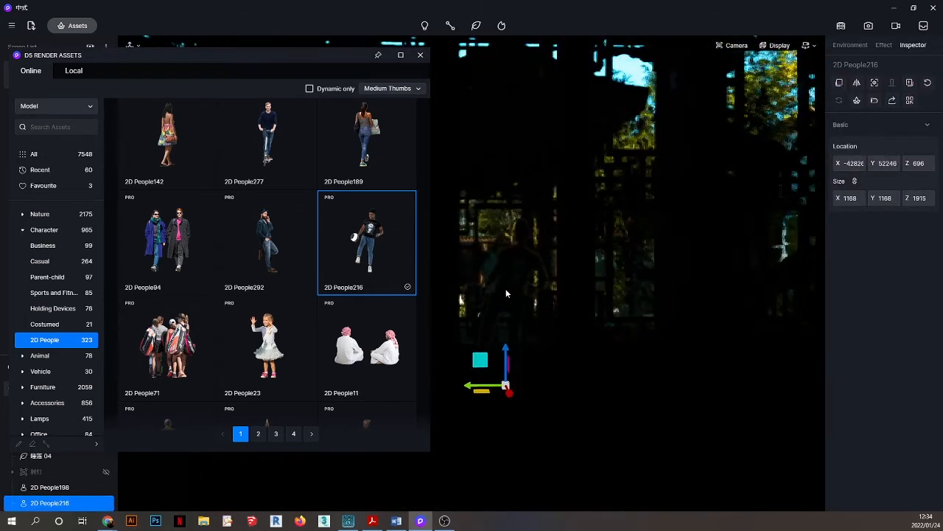
scroll(506, 290, up, 2)
scroll(507, 293, up, 1)
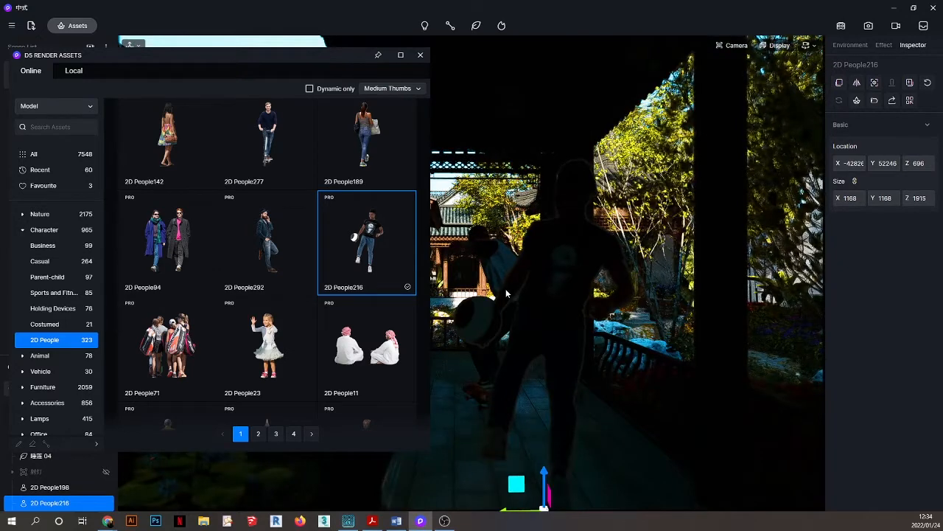
scroll(339, 295, down, 3)
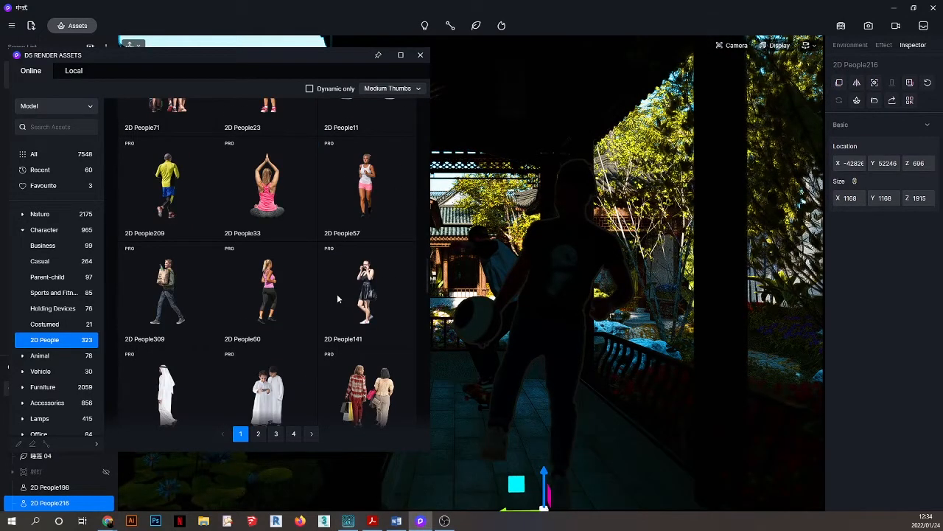
scroll(337, 298, down, 3)
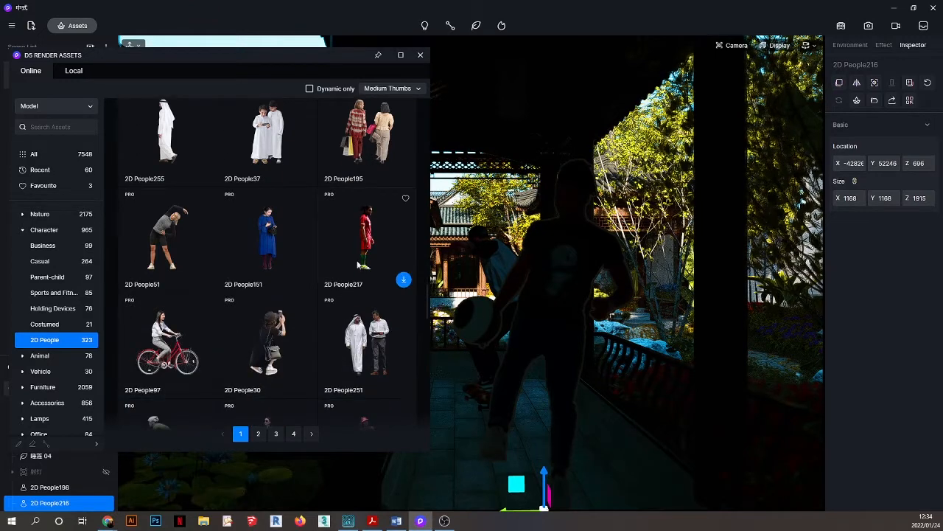
scroll(318, 342, down, 2)
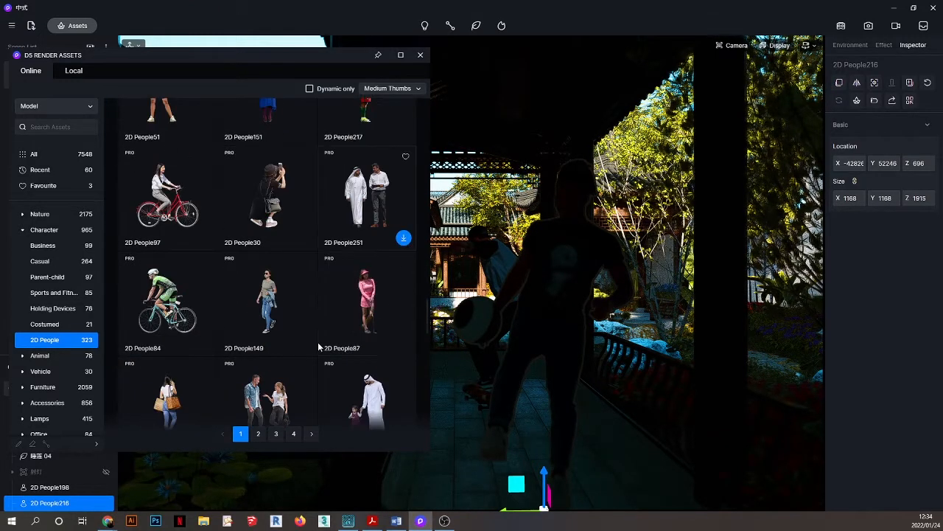
scroll(318, 342, down, 1)
scroll(317, 342, down, 4)
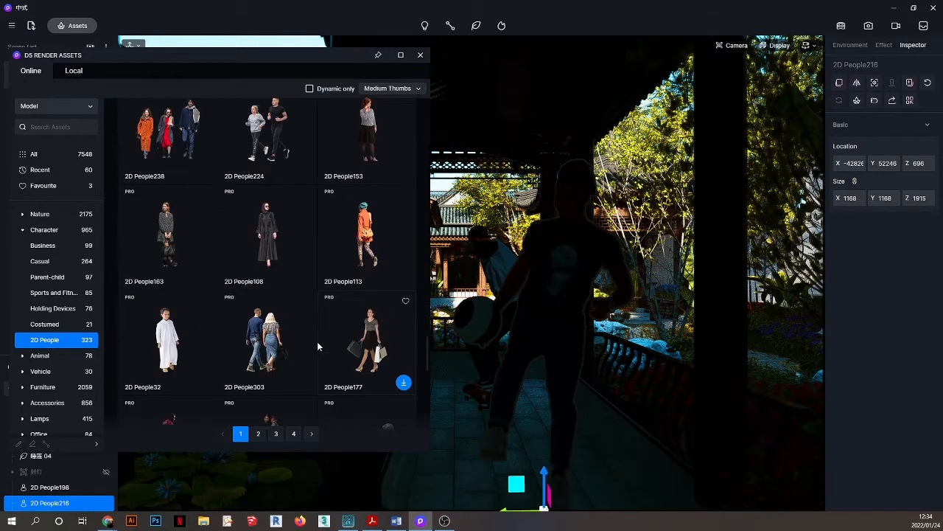
scroll(317, 342, down, 3)
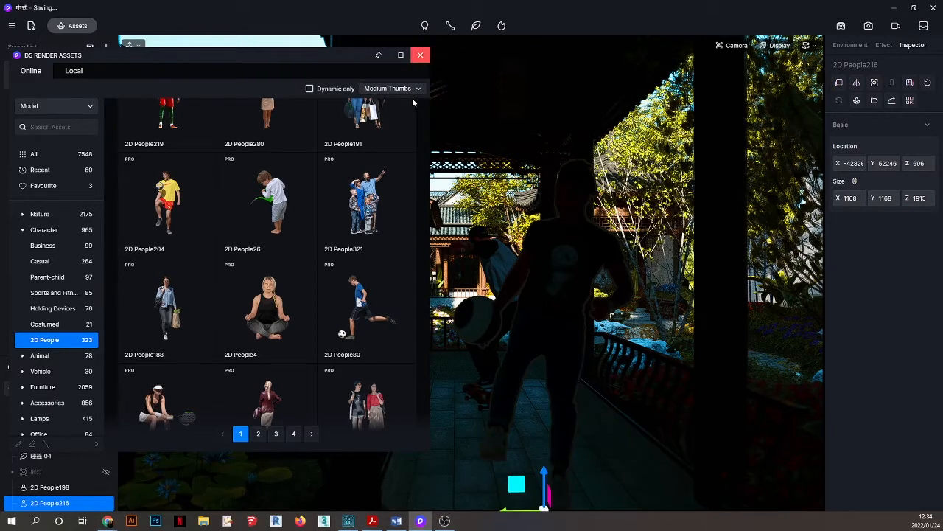
Close the asset library, switch the camera to the flat Front view, and zoom in.
click(423, 53)
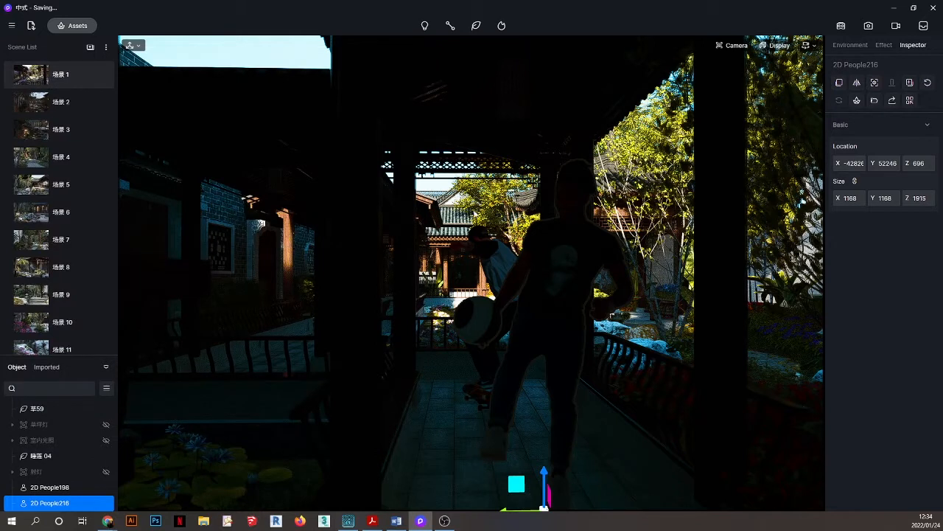
click(737, 46)
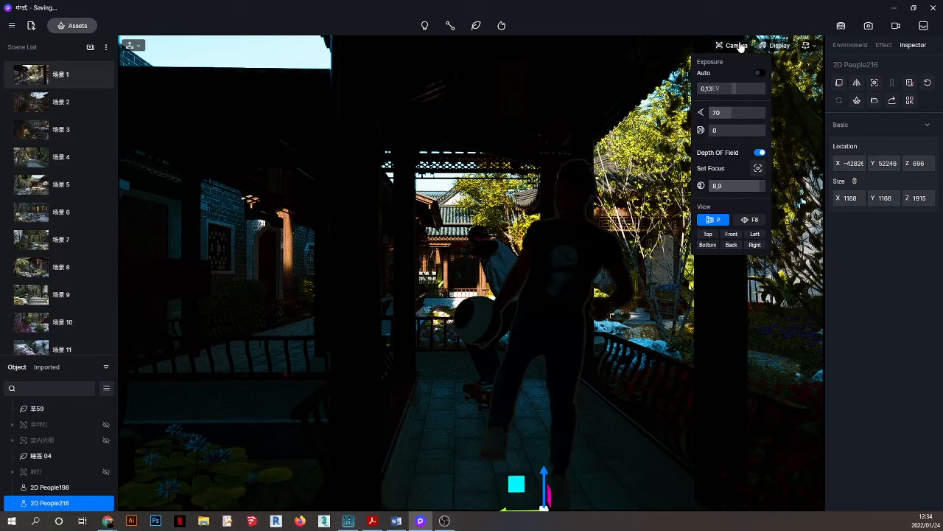
click(735, 240)
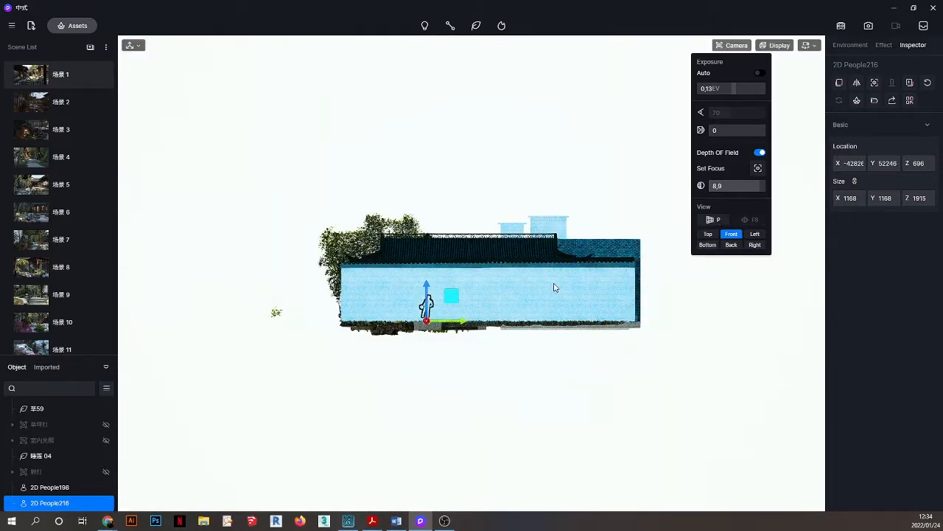
scroll(555, 288, up, 2)
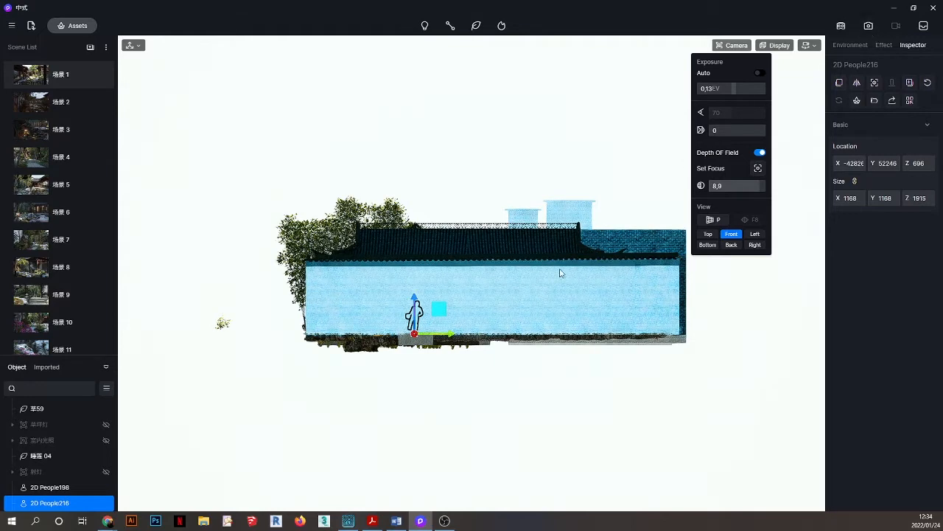
scroll(549, 295, up, 4)
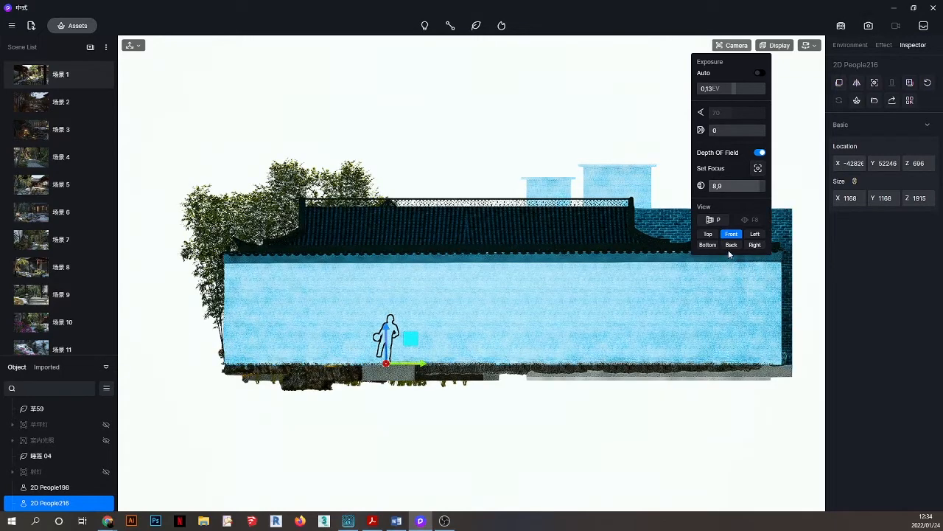
Cycle through the Right, Bottom, Front and Left orthographic views of the building.
click(754, 245)
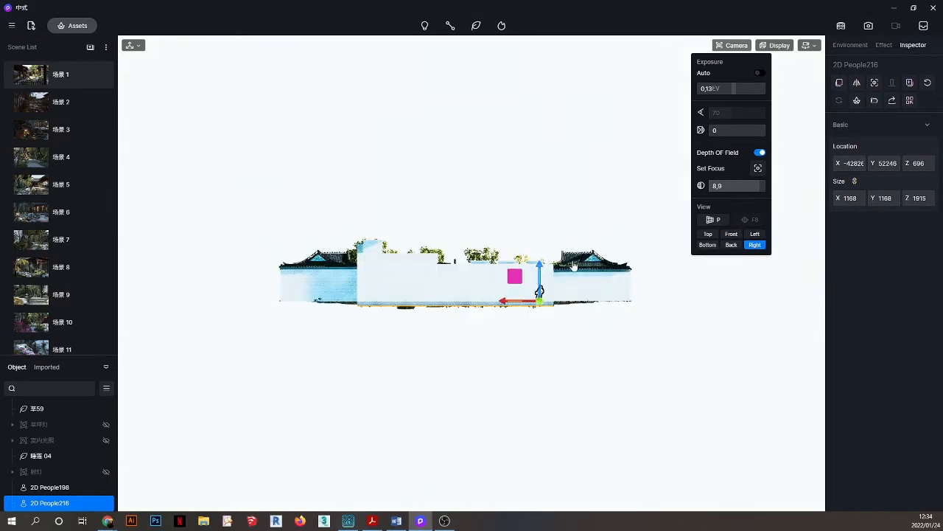
scroll(574, 266, up, 1)
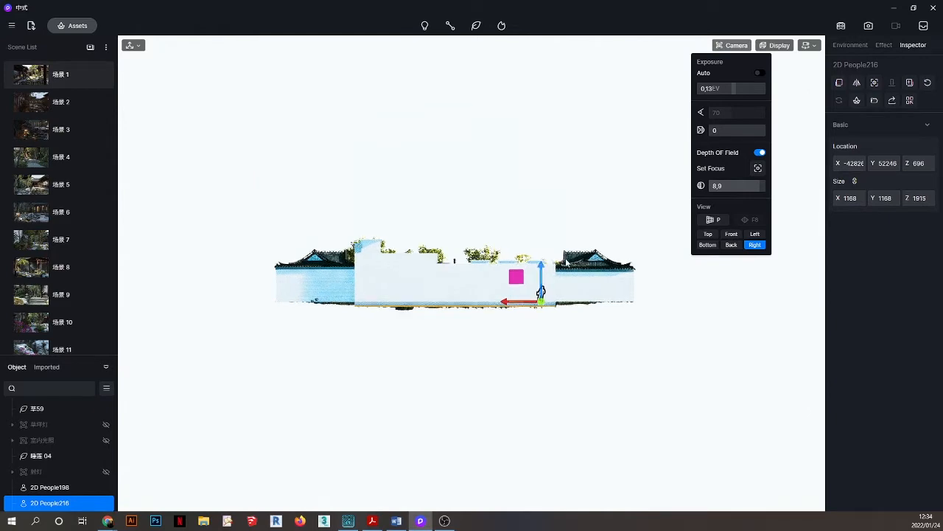
click(706, 245)
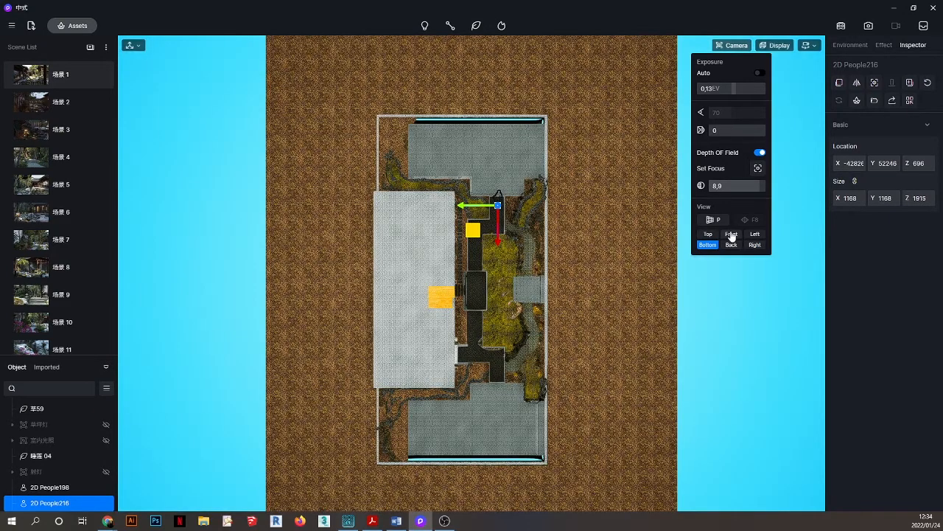
click(732, 234)
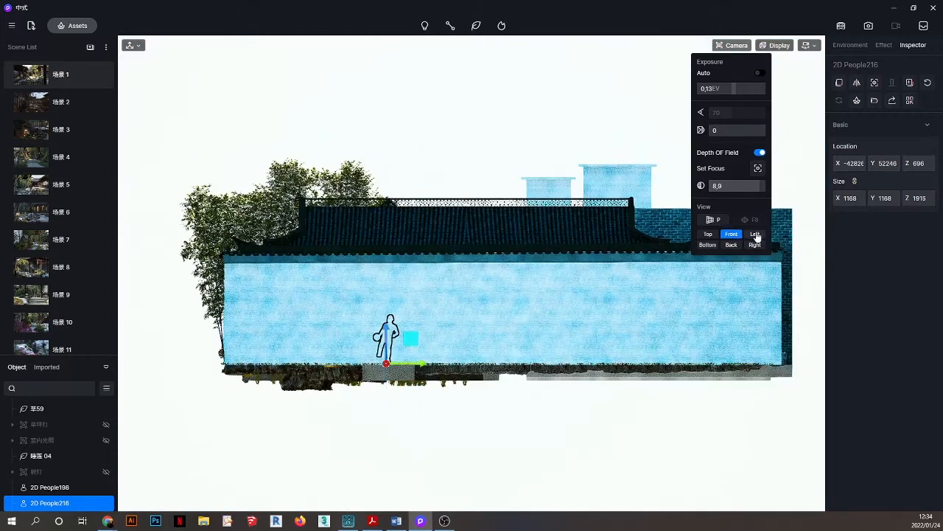
click(755, 234)
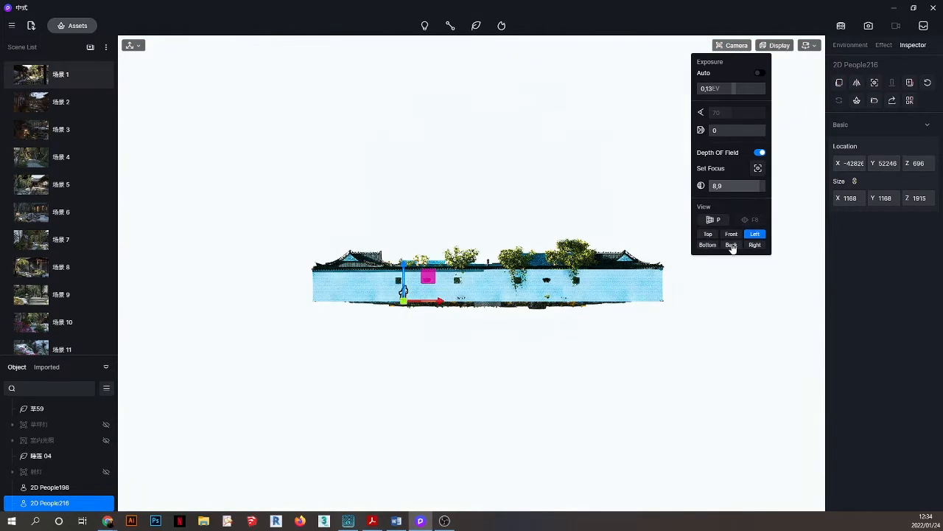
click(755, 245)
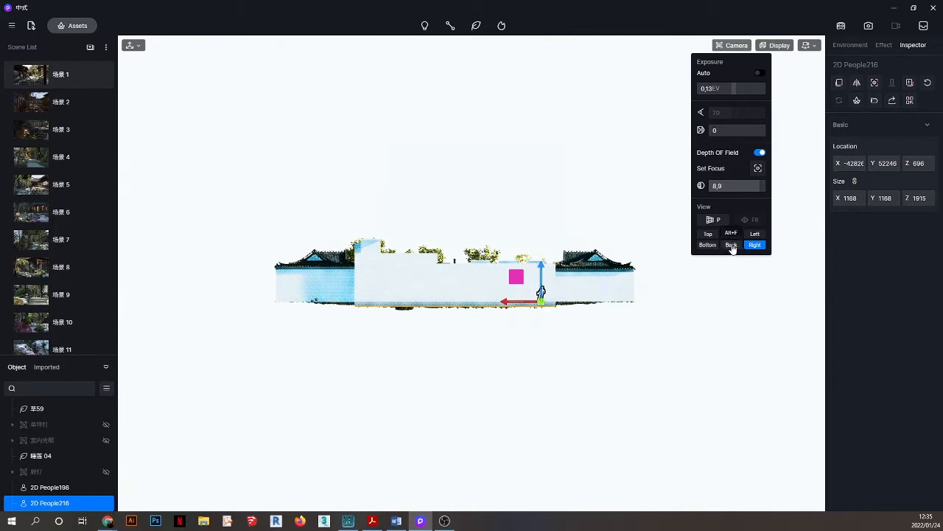
Switch to the Back view and zoom in until the wall and roof fill the frame.
click(730, 245)
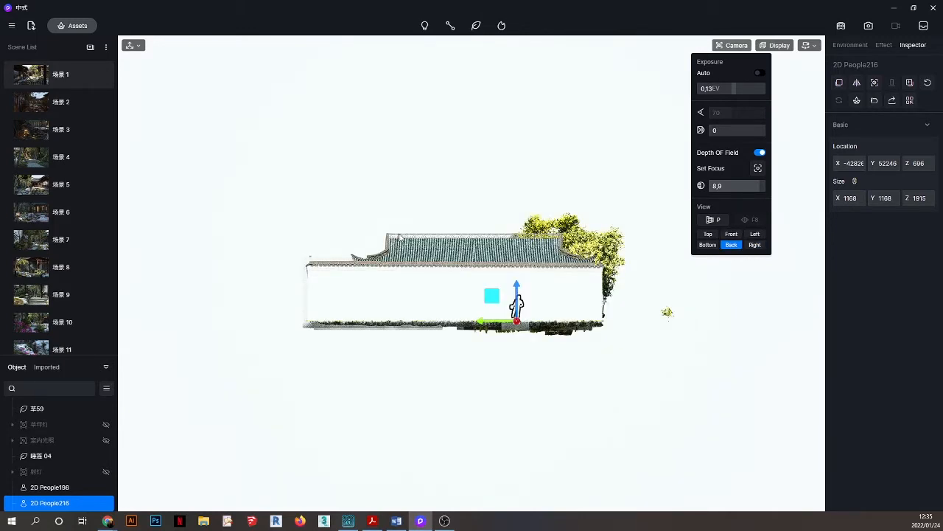
scroll(463, 253, up, 3)
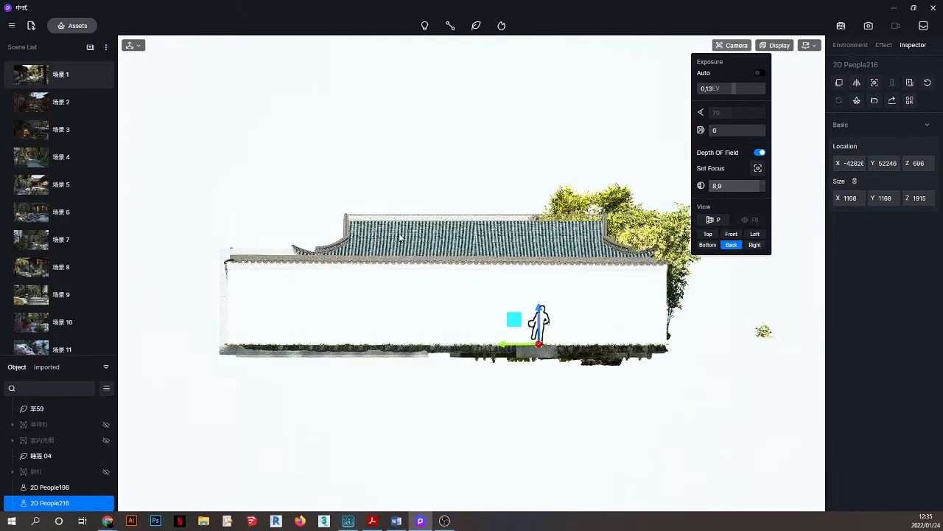
scroll(400, 236, up, 1)
scroll(405, 189, up, 1)
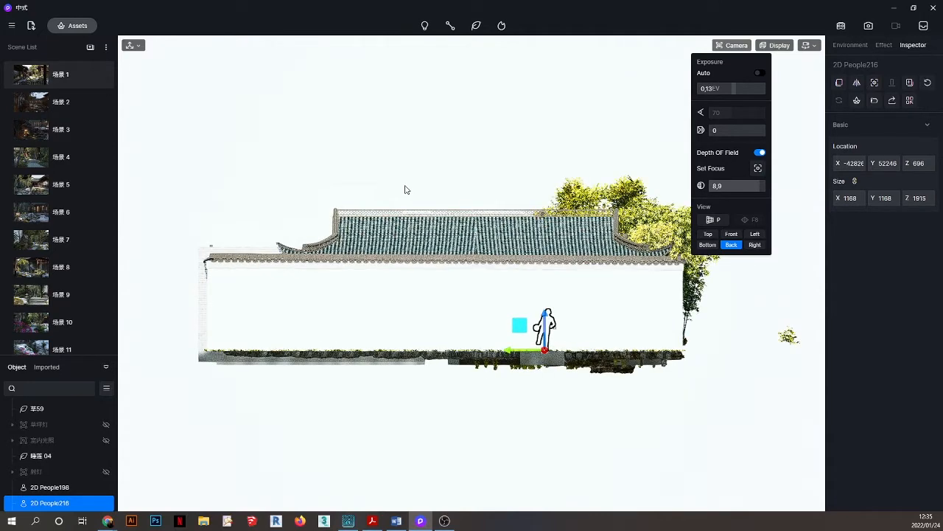
scroll(405, 189, up, 2)
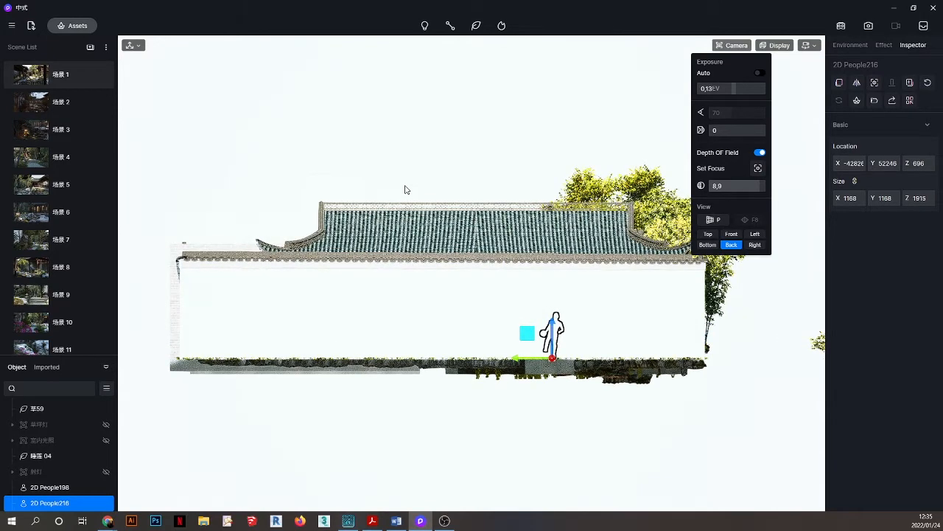
Expand the Environment sun settings, try the Sunlight Intensity slider, and switch to 场景 8.
click(852, 45)
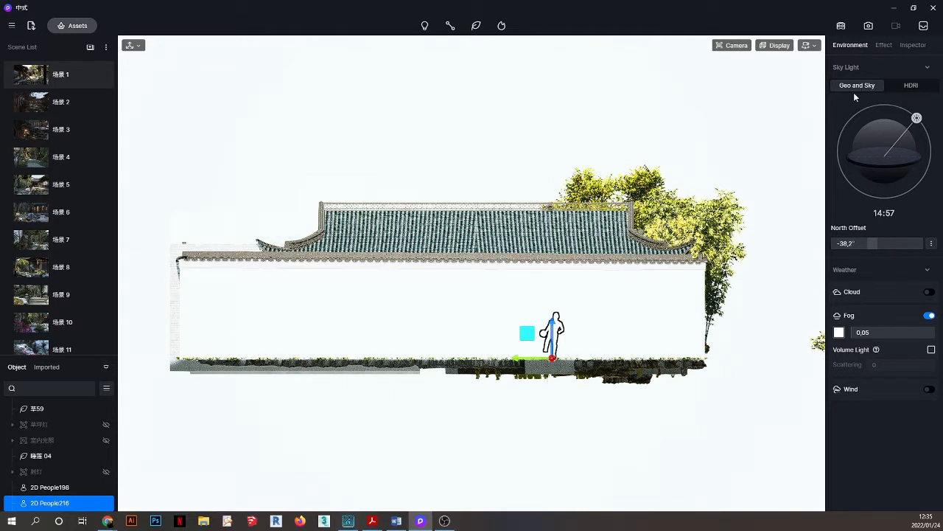
click(932, 244)
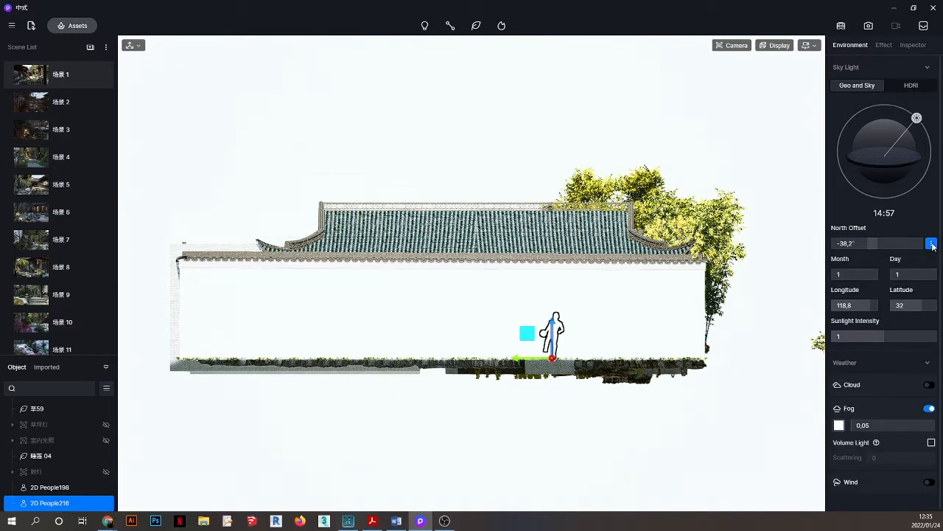
drag(897, 337, 936, 337)
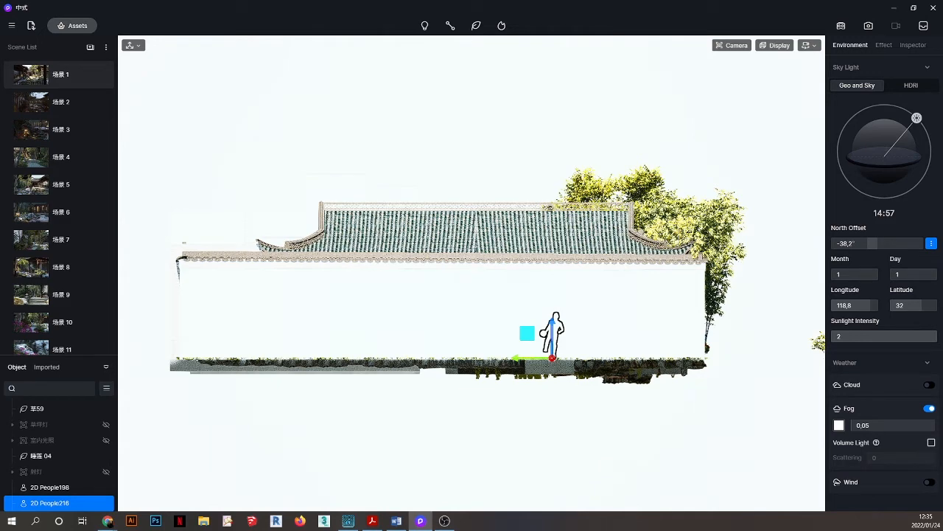
click(47, 269)
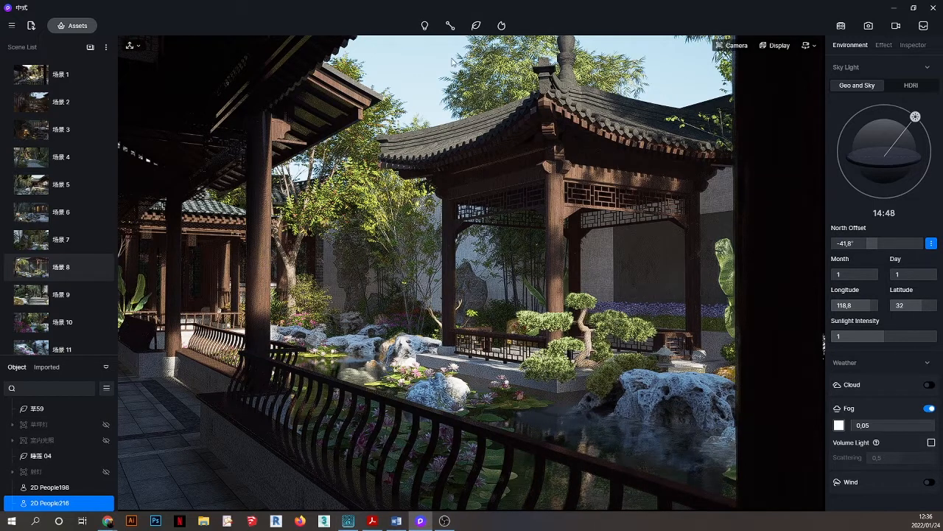
Place a Stage Light on the corridor floor and raise it up beneath the roof.
click(426, 27)
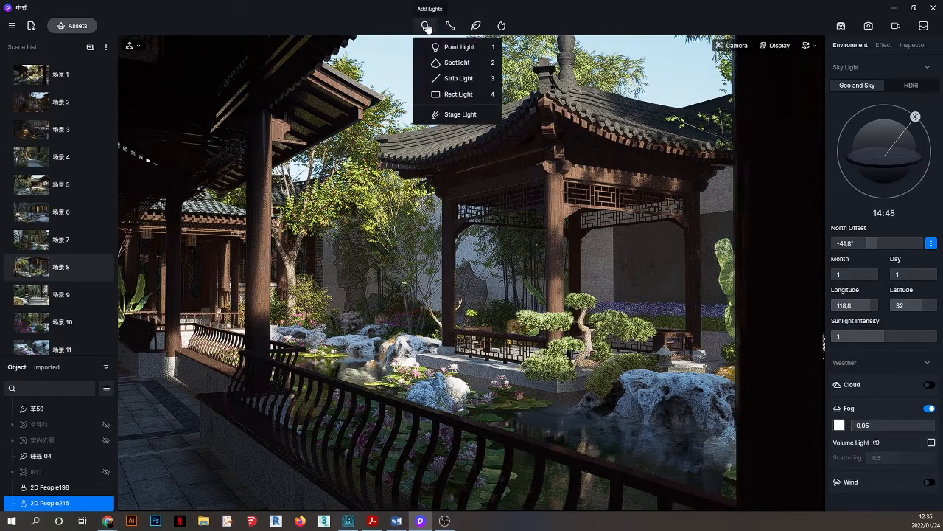
click(460, 114)
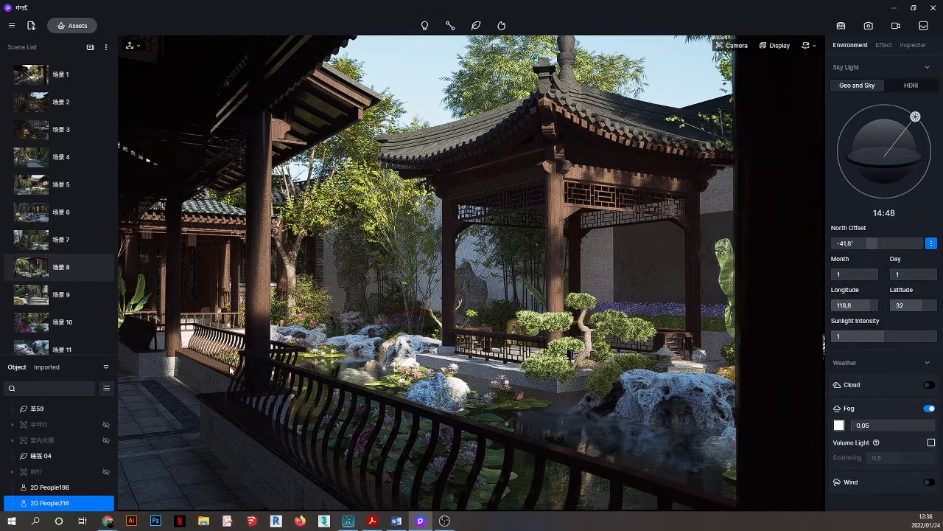
click(173, 463)
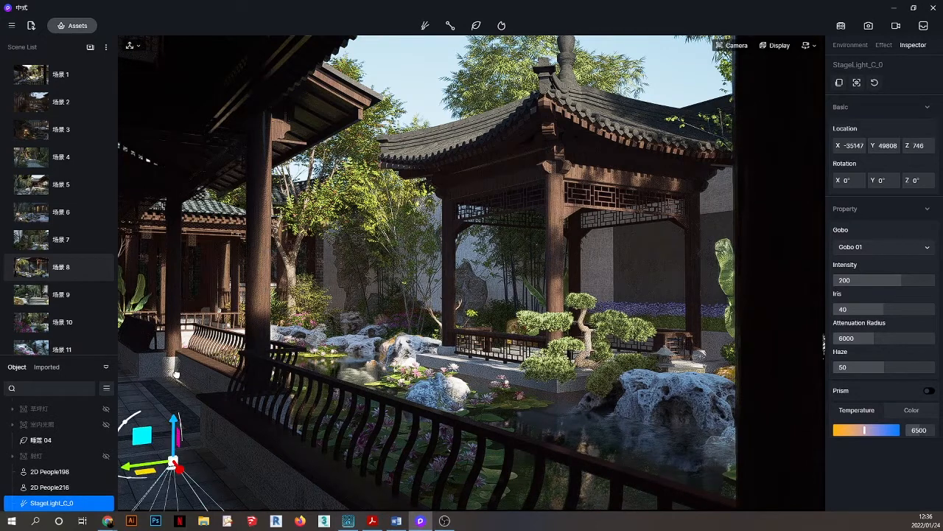
drag(176, 374, 206, 153)
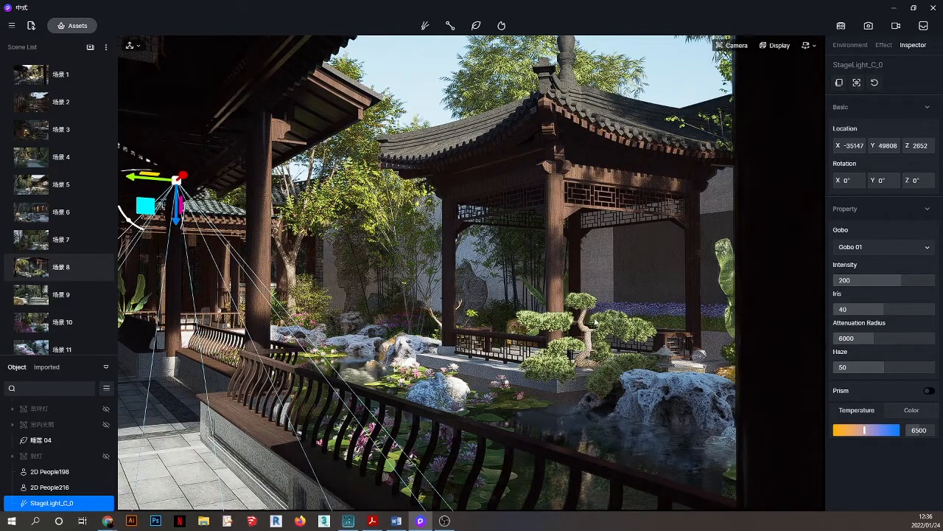
right_drag(555, 318, 527, 322)
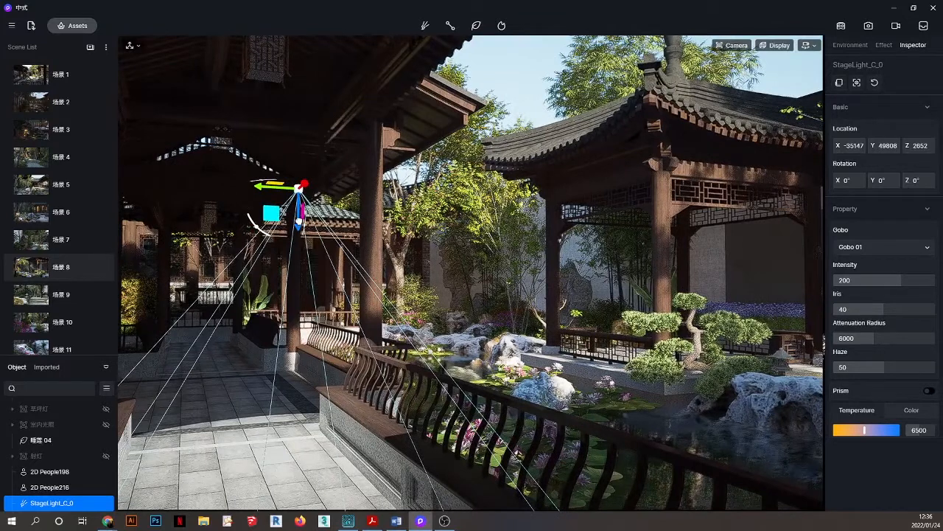
drag(299, 219, 299, 115)
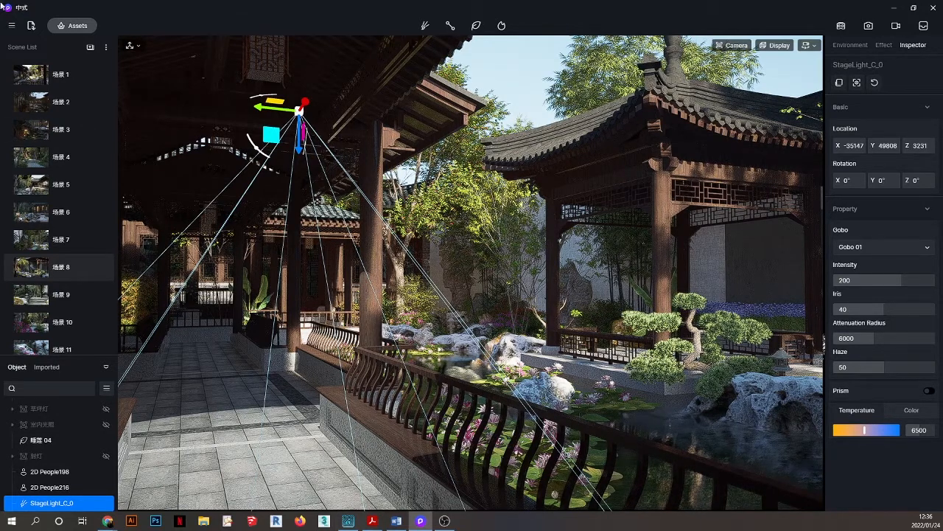
click(12, 27)
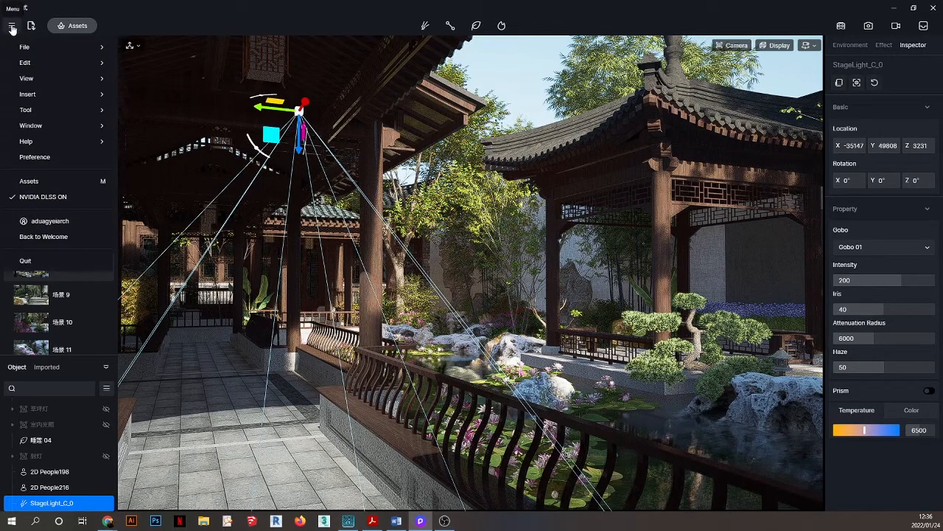
mouse_move(23, 48)
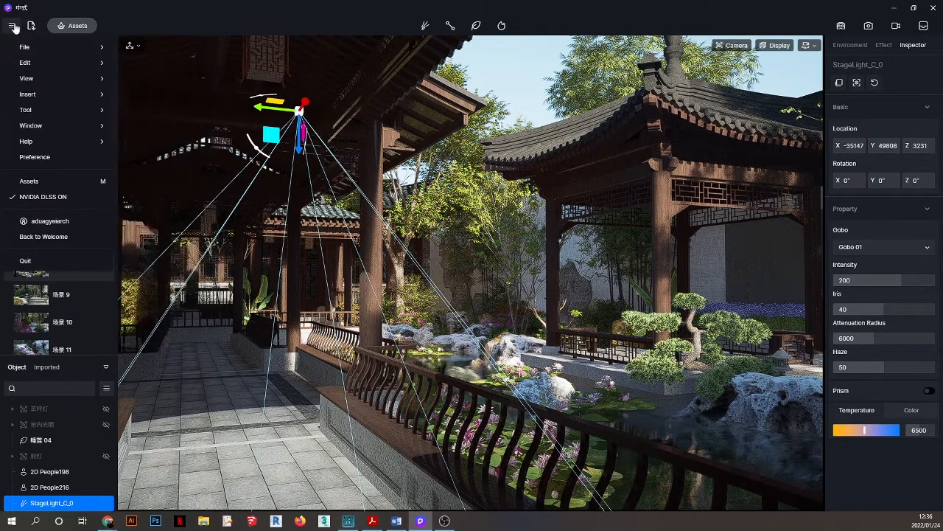
click(12, 27)
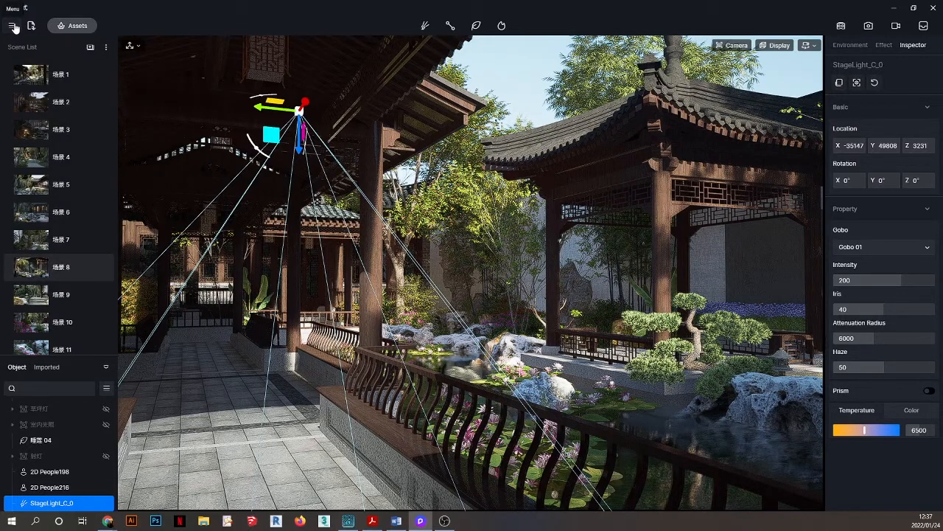
click(13, 26)
mouse_move(22, 49)
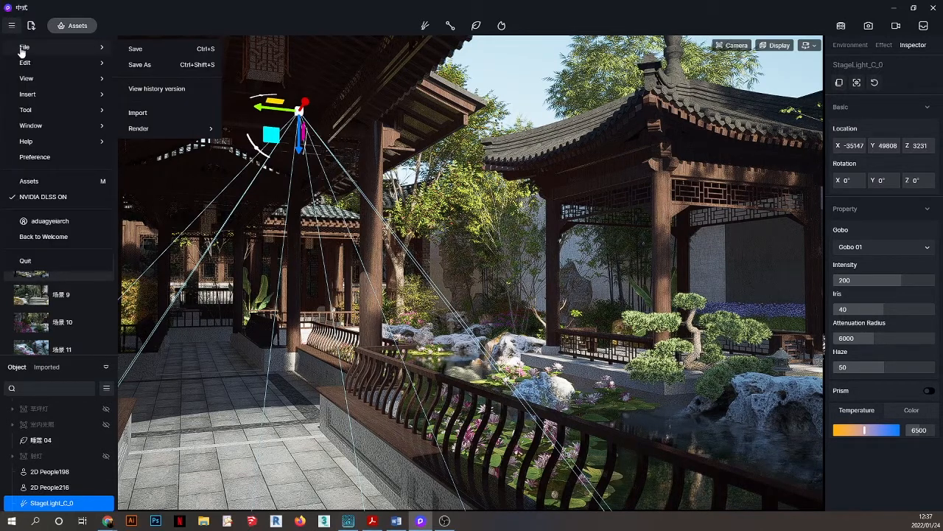
click(155, 89)
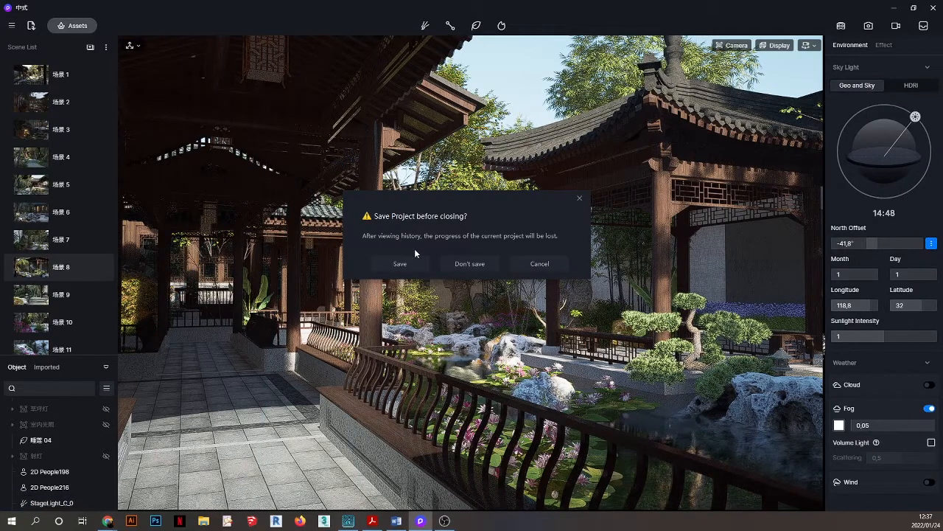
click(540, 264)
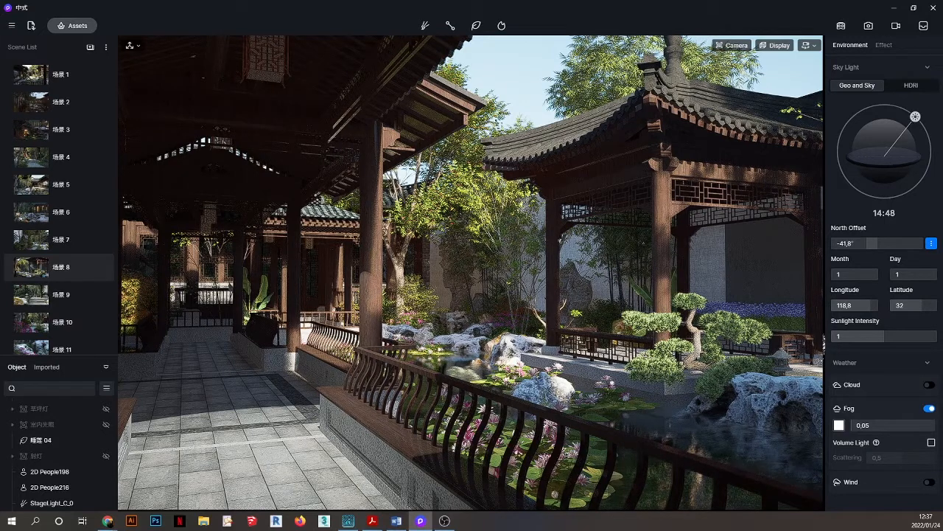
click(869, 26)
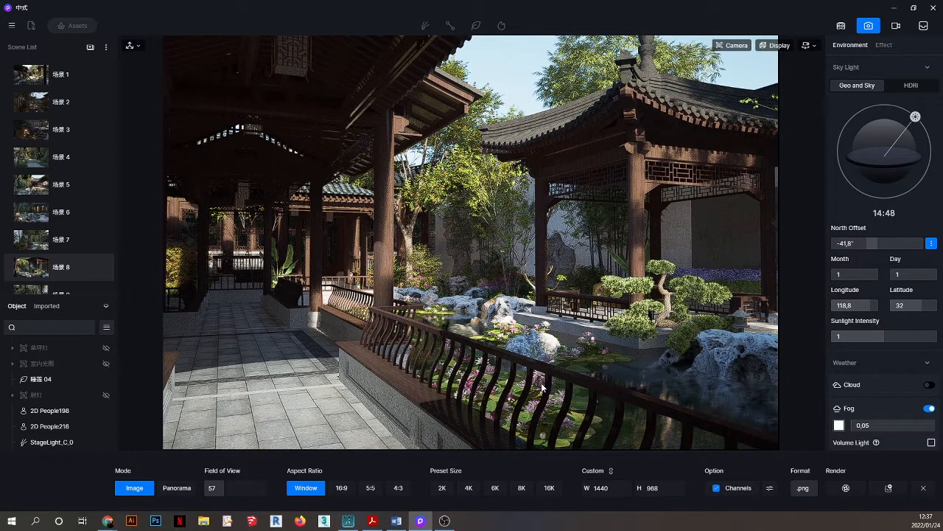
click(770, 489)
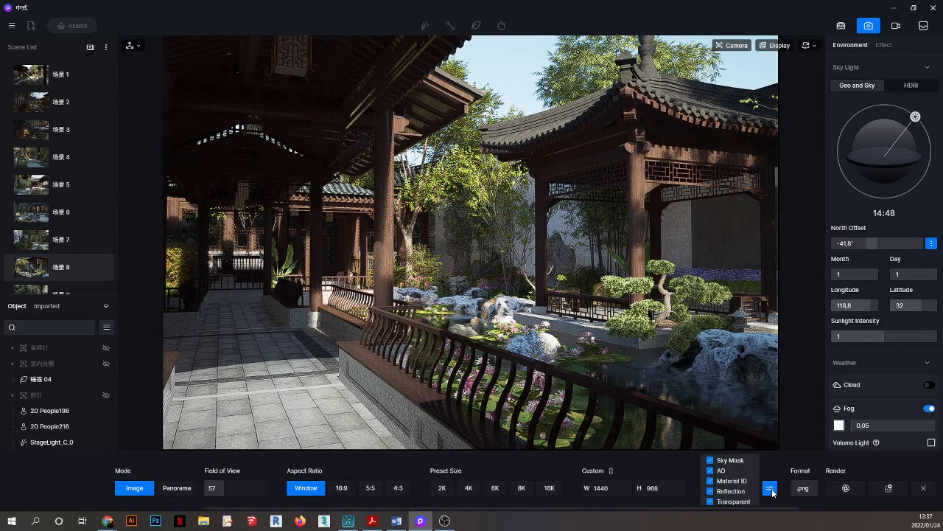
click(711, 471)
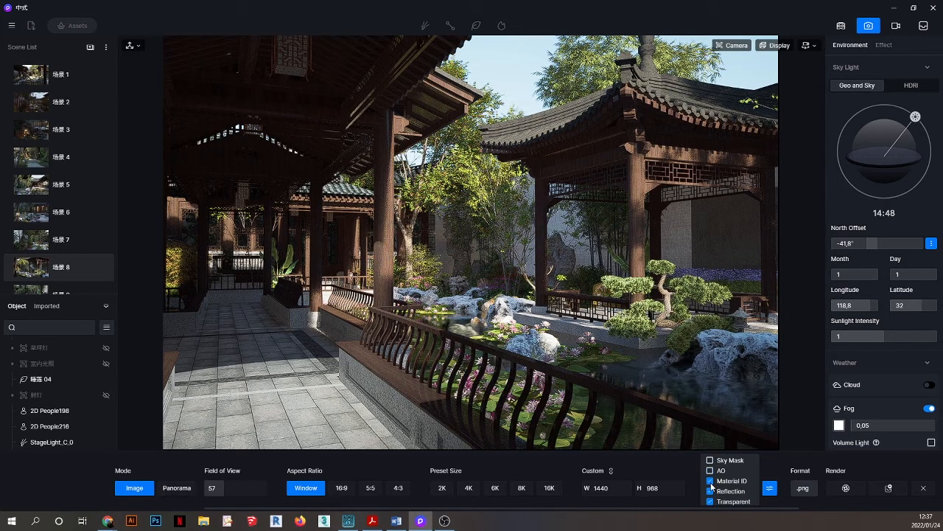
click(711, 481)
click(710, 491)
click(710, 501)
click(710, 490)
click(710, 481)
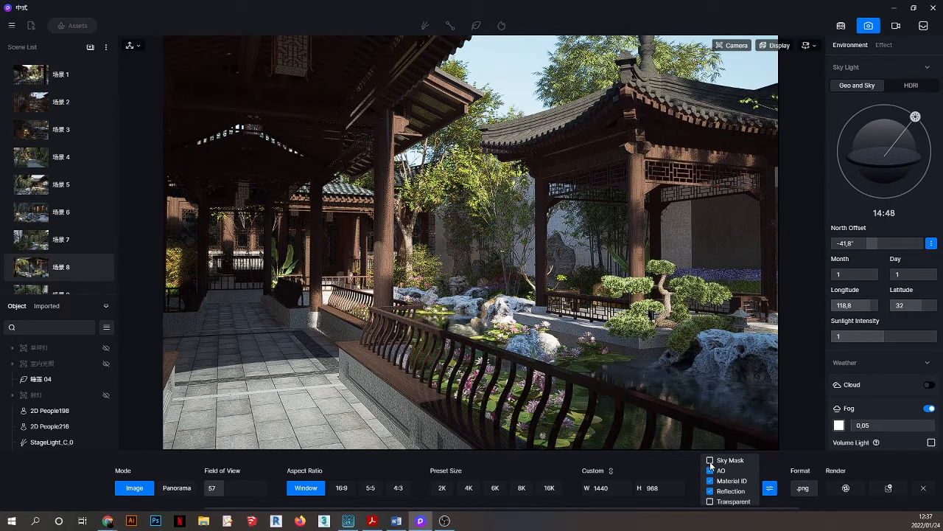
click(710, 460)
click(710, 501)
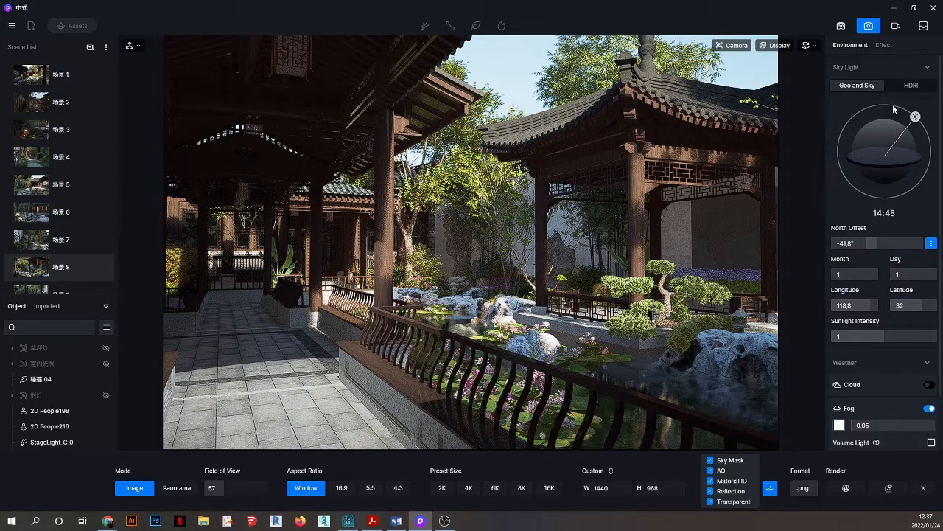
click(869, 26)
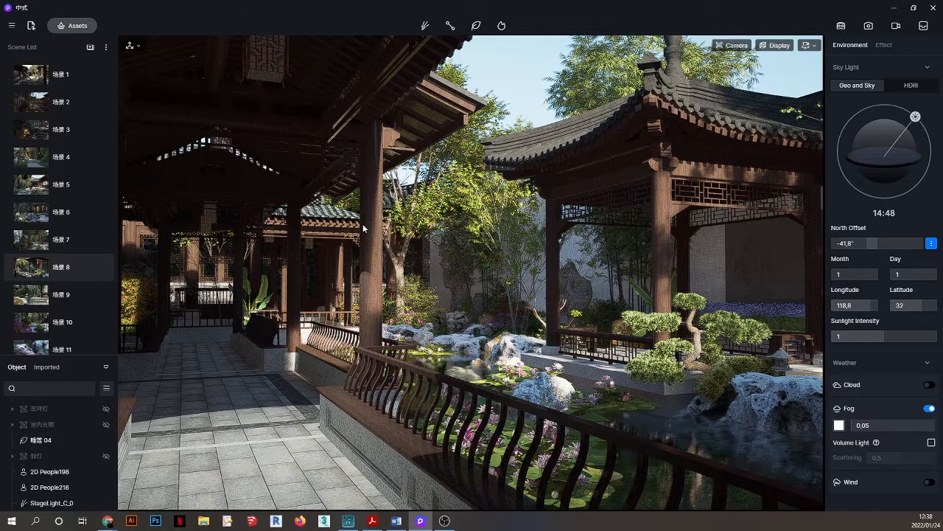
Switch to Video mode, give Clip 1 a new name, then leave video mode.
click(870, 26)
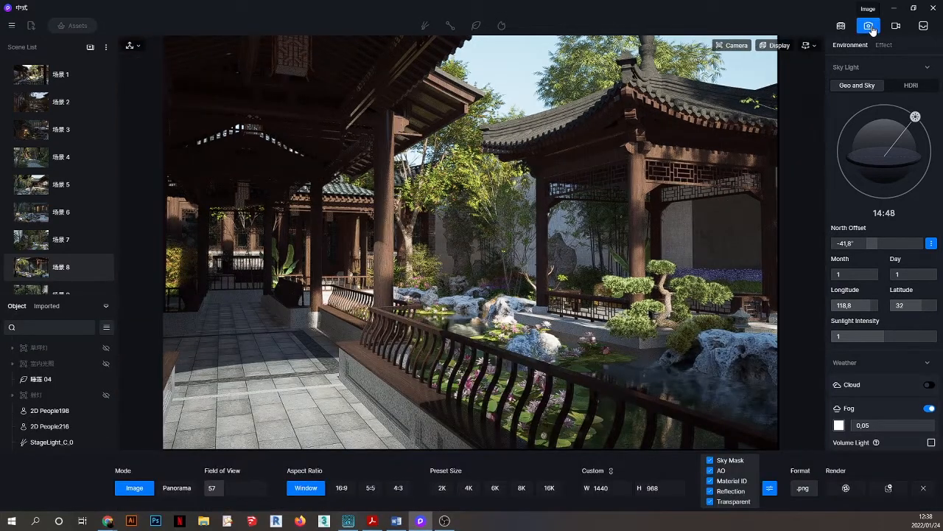
click(897, 27)
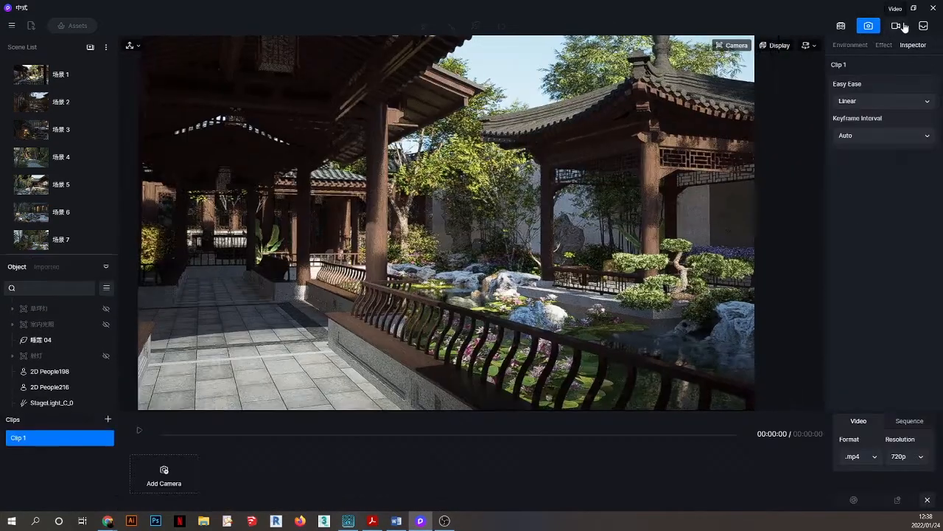
click(95, 438)
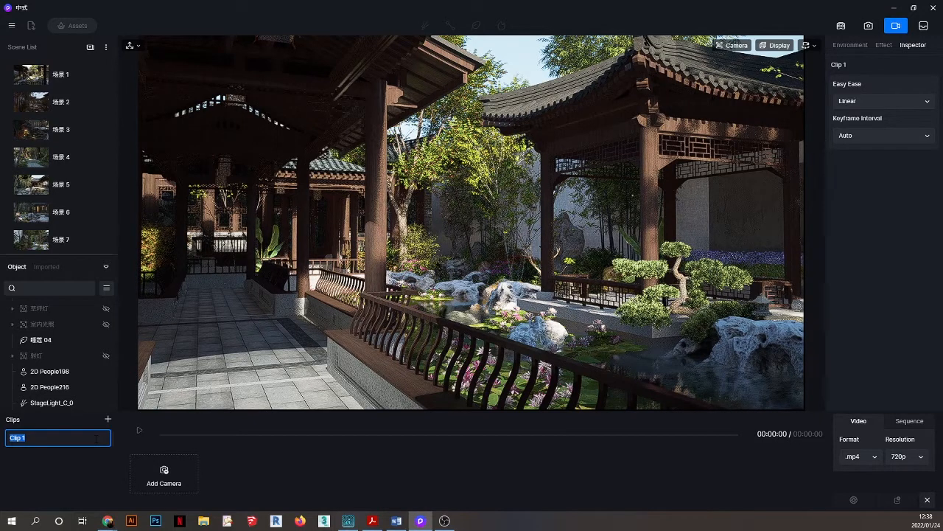
text(shot)
text(.)
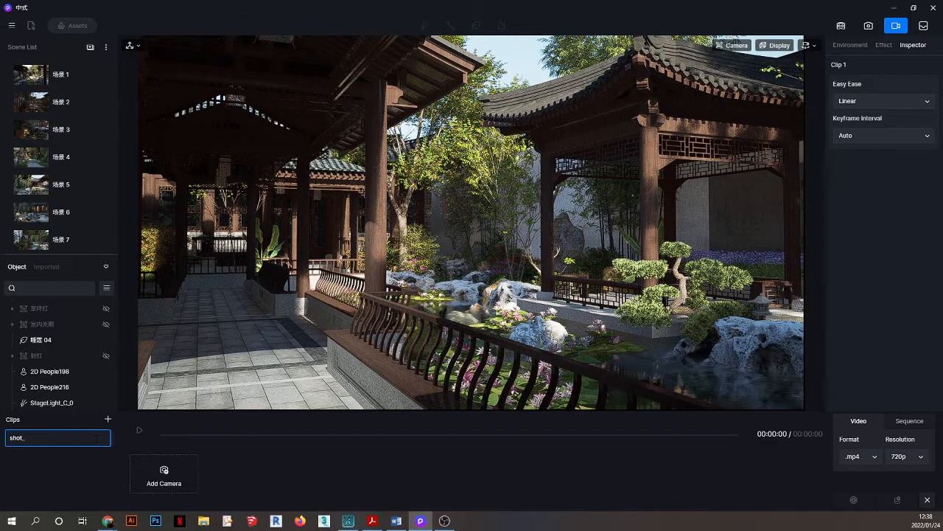
text(()
key(BackSpace)
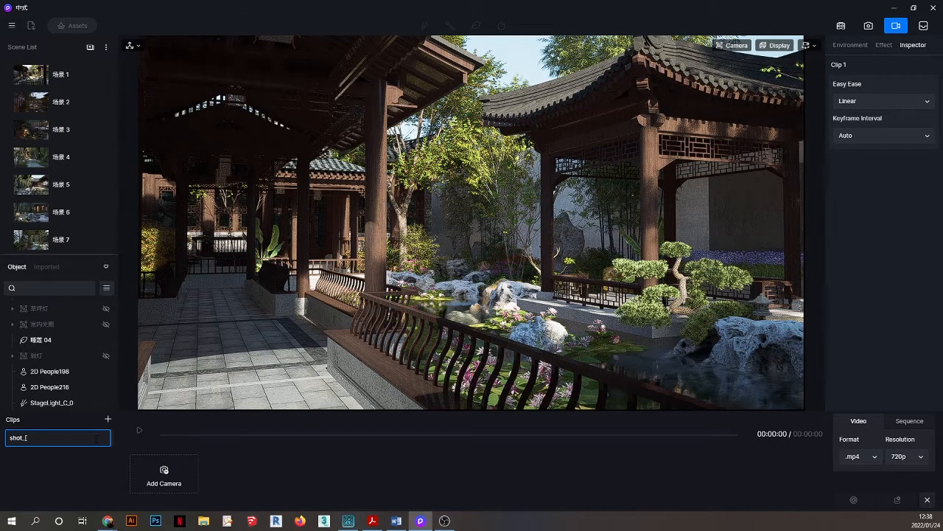
text([hfghkqfjqfheko)
text(])
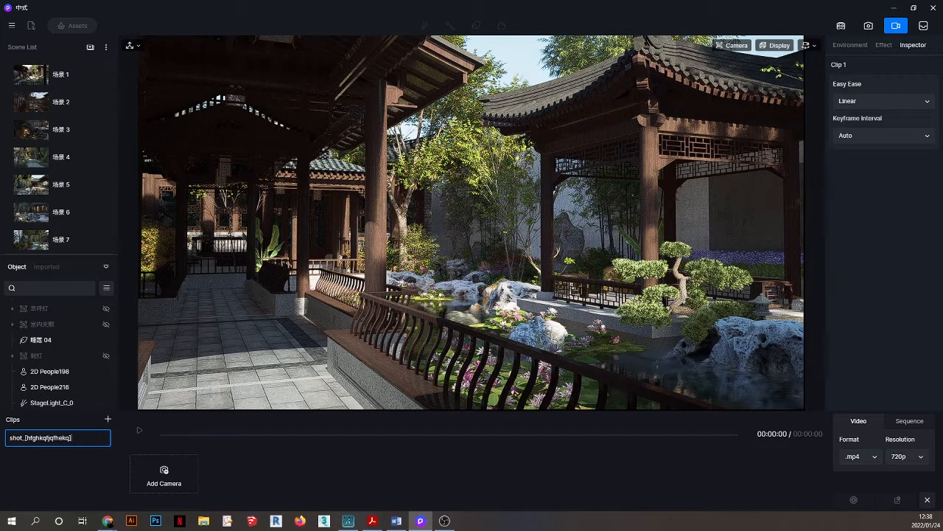
text(._)
key(Return)
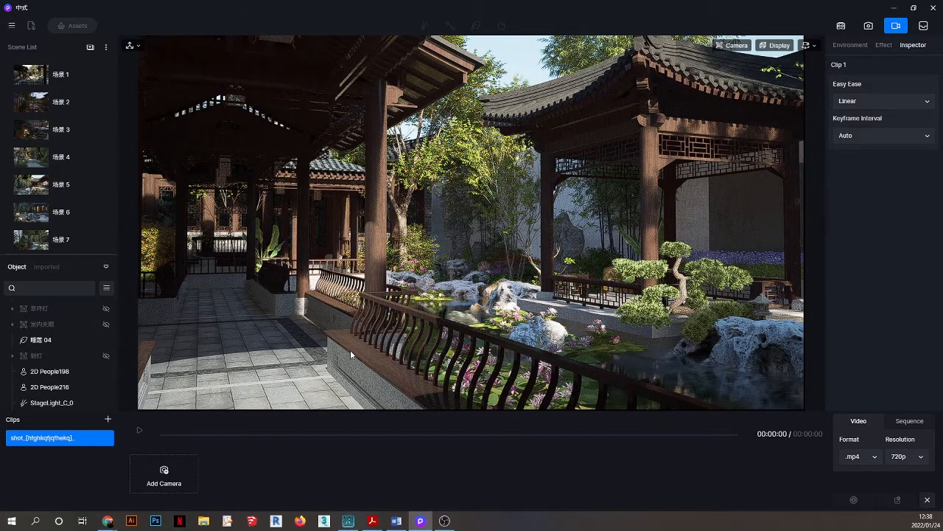
click(350, 349)
Move forward toward the pond, selecting the water 水.d5a and then the 香樟树 tree.
click(897, 25)
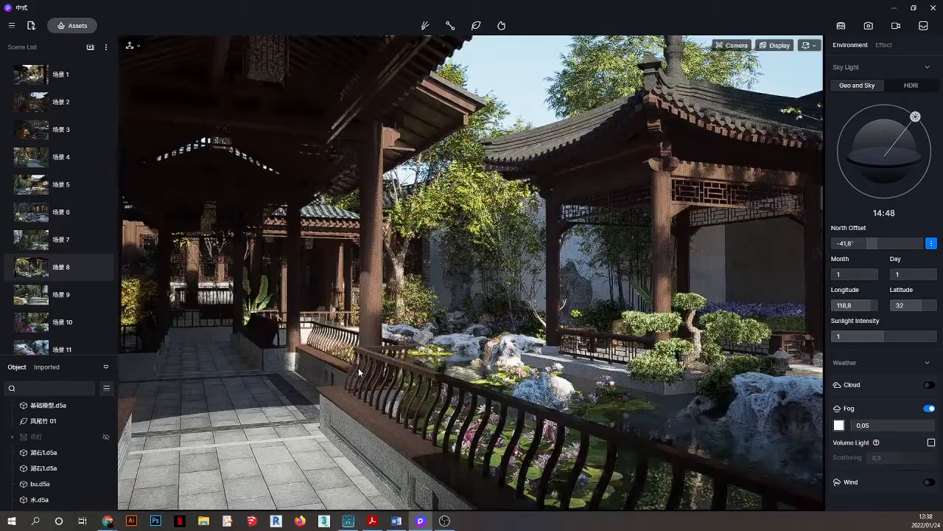
click(360, 387)
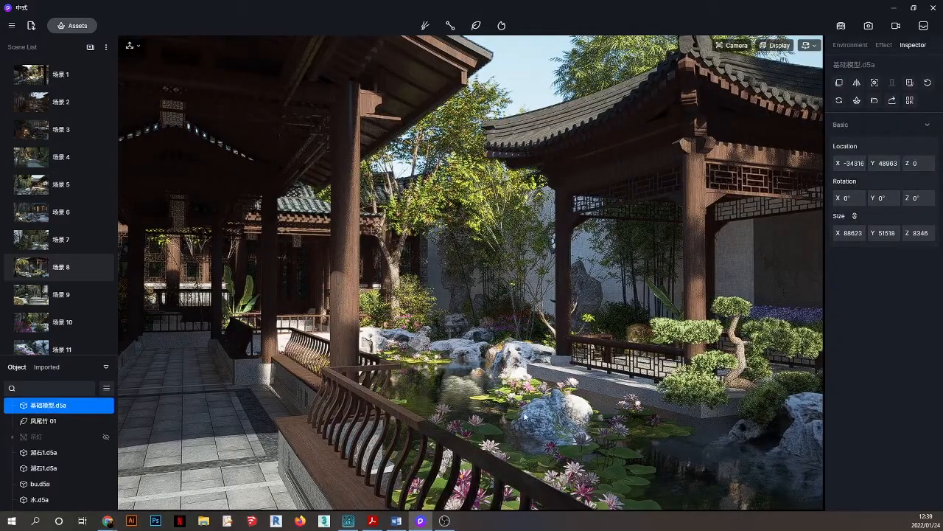
scroll(533, 422, up, 5)
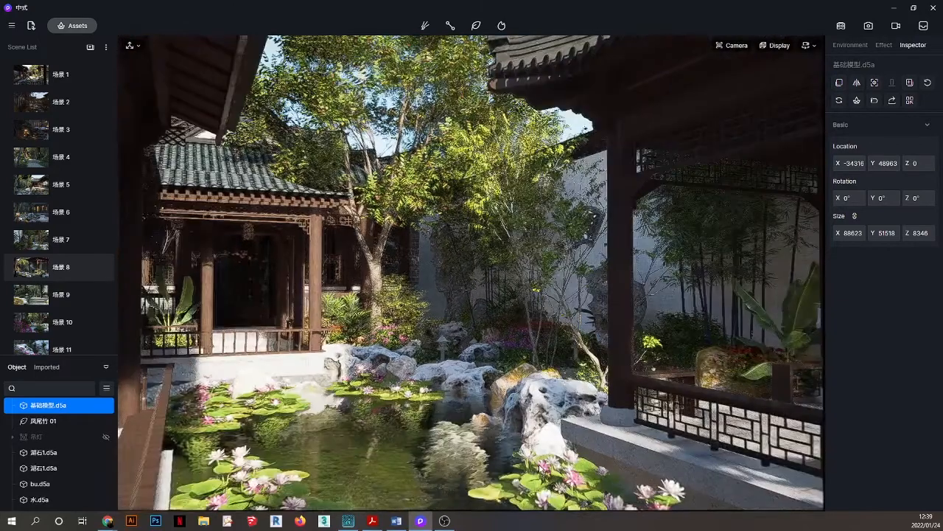
click(481, 447)
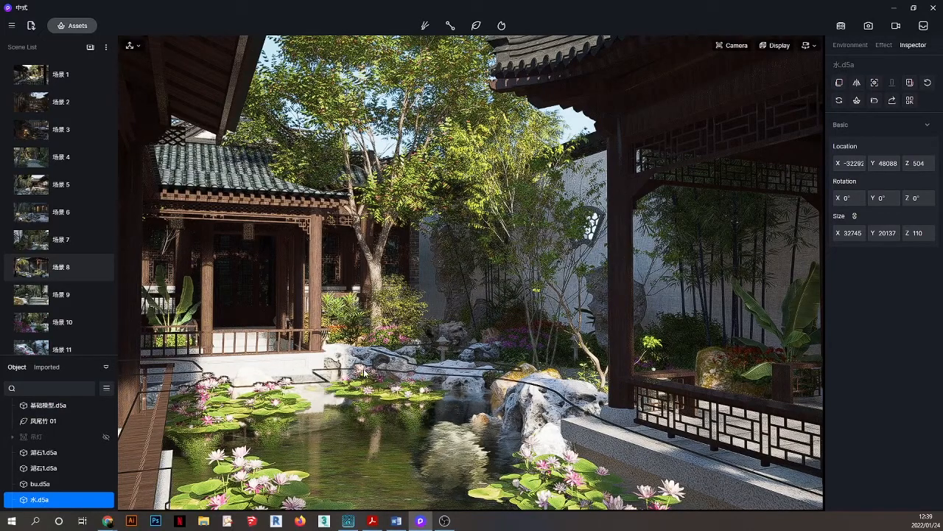
scroll(364, 372, up, 3)
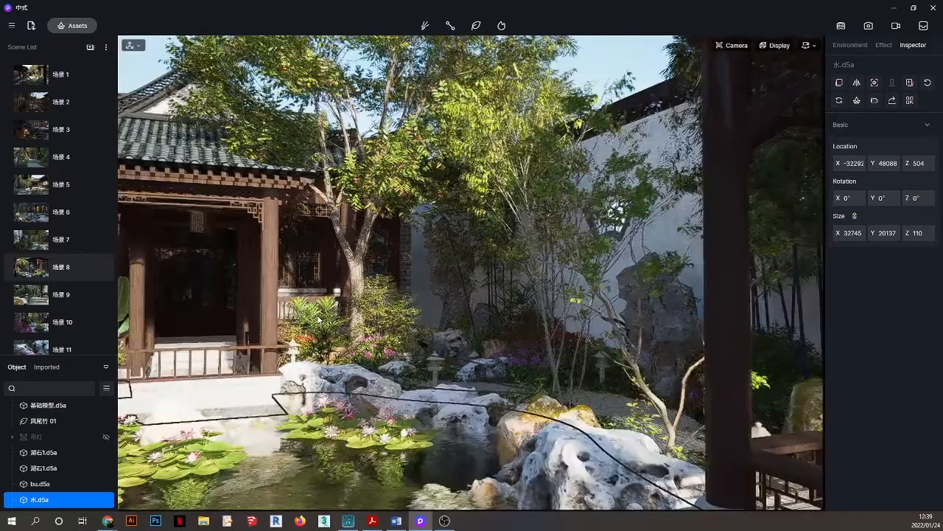
scroll(343, 329, up, 2)
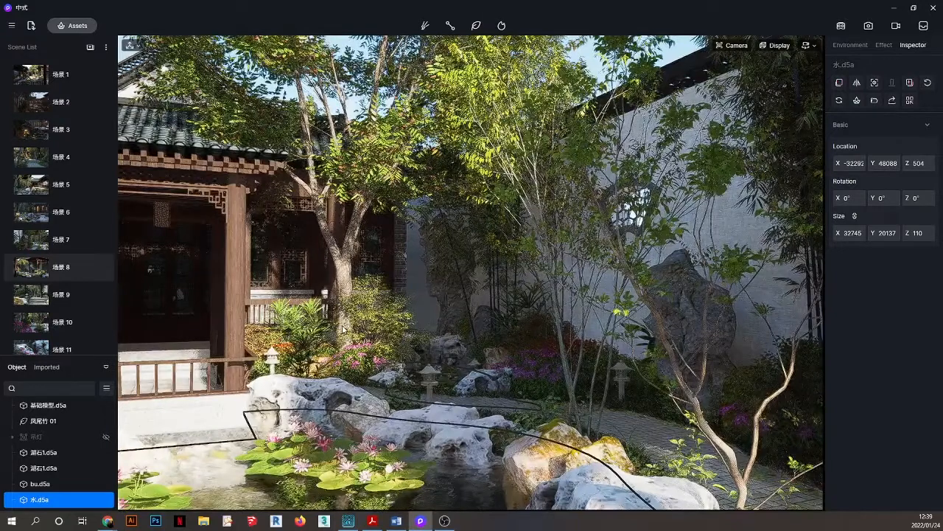
click(343, 328)
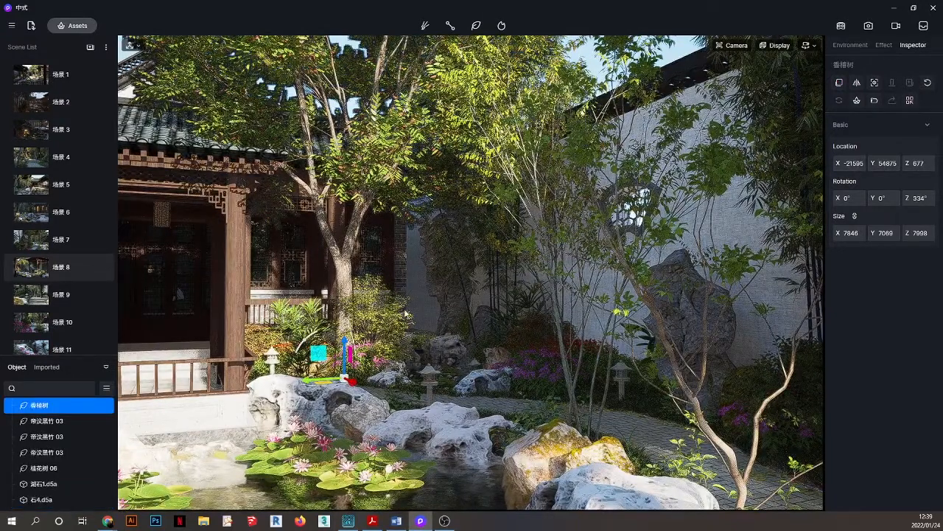
Set navigation to Orbit and orbit the view around the 香樟树 tree.
right_drag(451, 317, 474, 317)
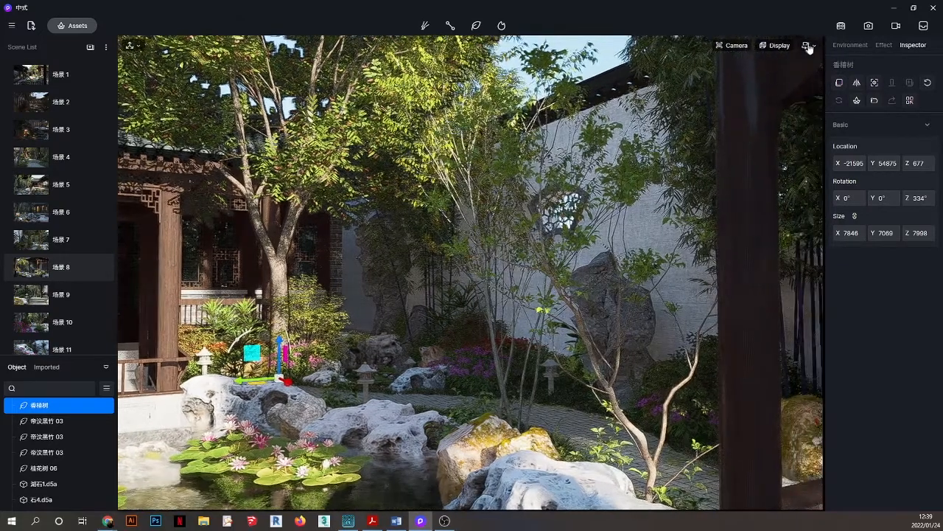
click(809, 49)
click(764, 75)
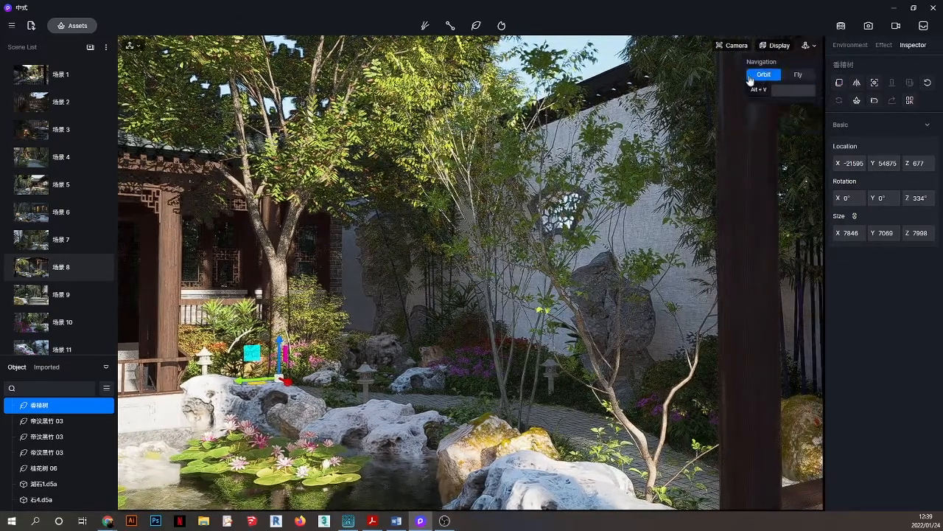
click(343, 351)
right_drag(285, 354, 184, 347)
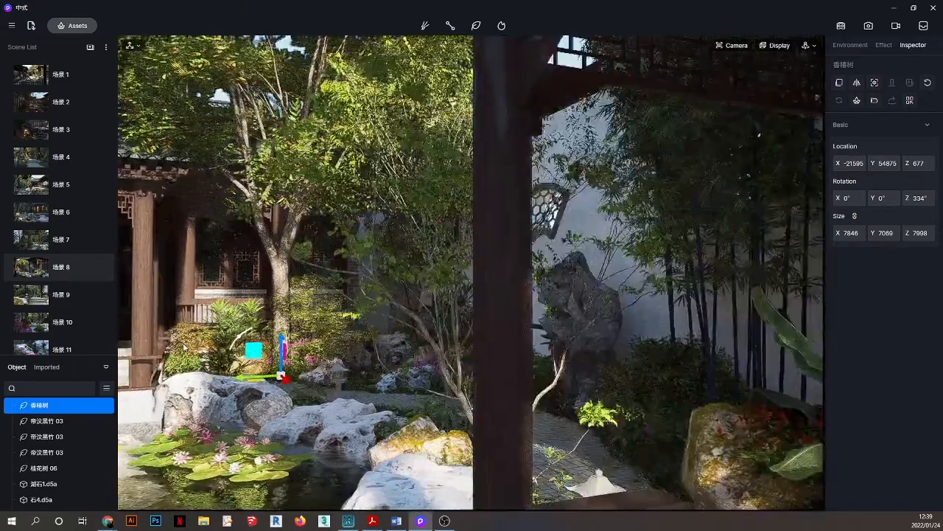
scroll(184, 346, up, 3)
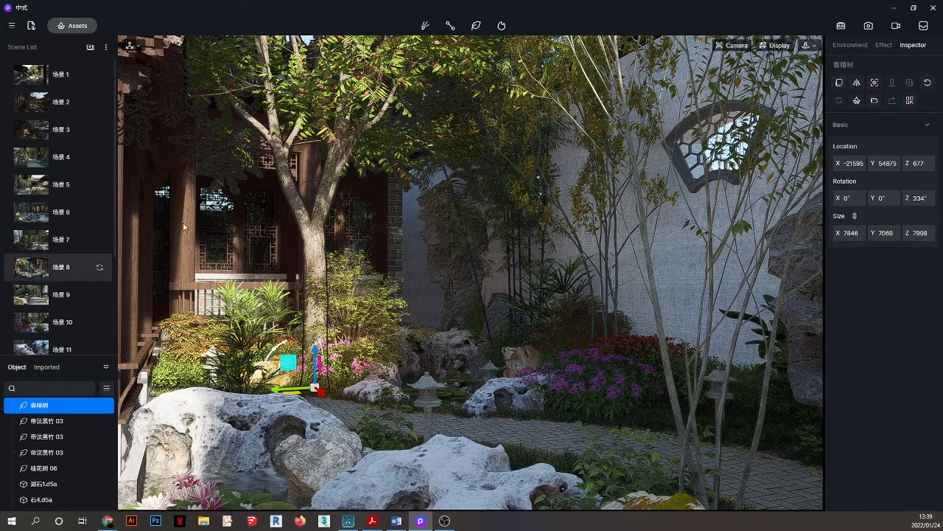
View System Info from the Help menu showing the RTX 2070, CPU, memory and Windows, then close it.
click(12, 26)
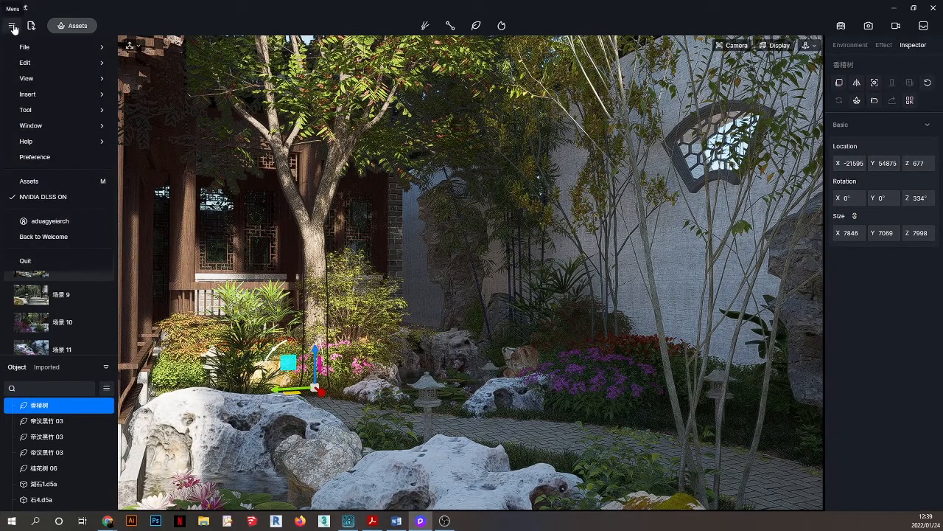
mouse_move(48, 147)
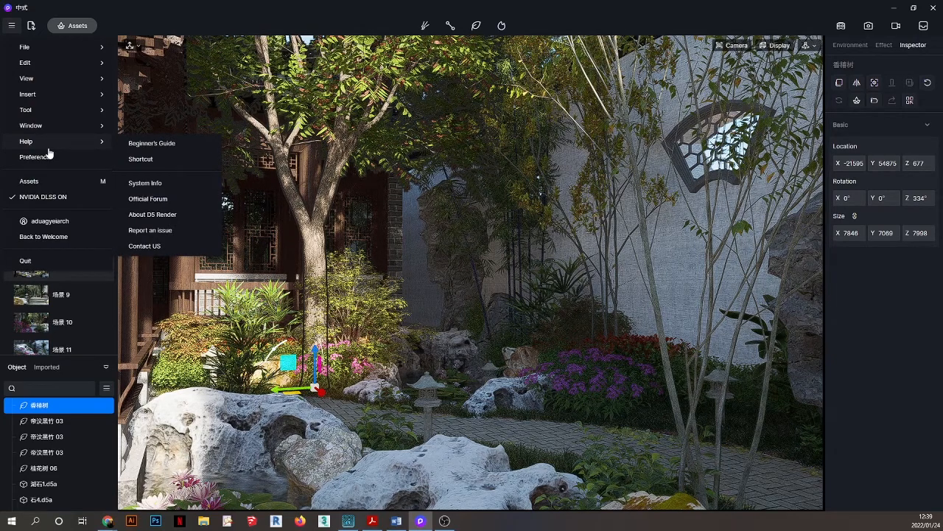
click(168, 182)
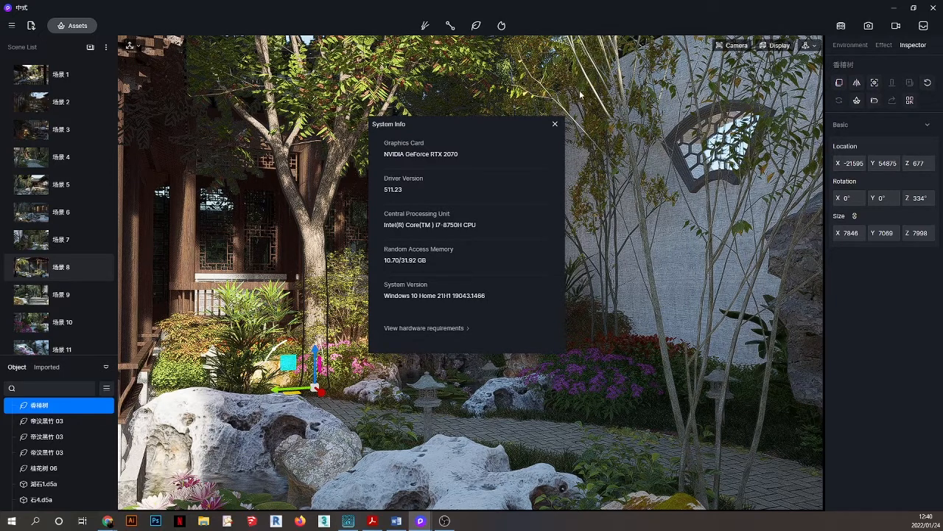
click(555, 124)
Filter the asset library to Particle assets and pick the Leaves05 falling-leaves particle.
click(71, 26)
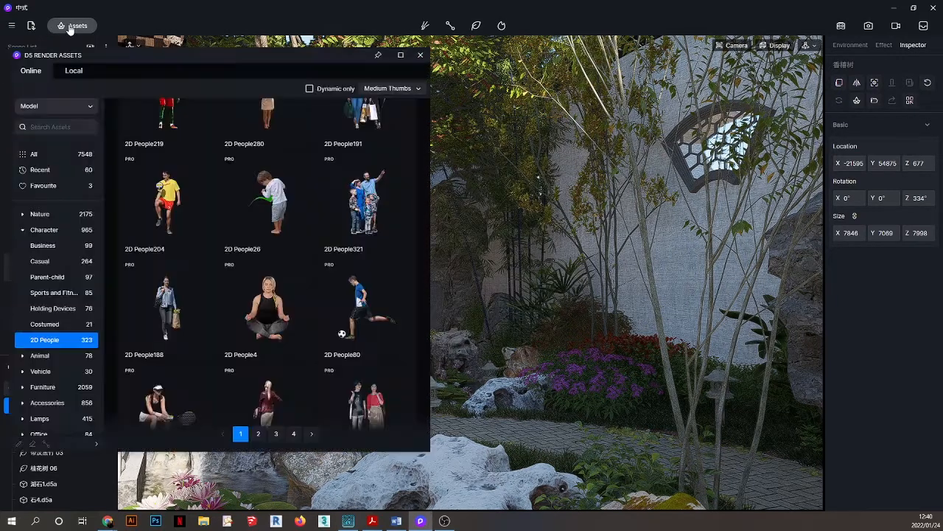
click(45, 108)
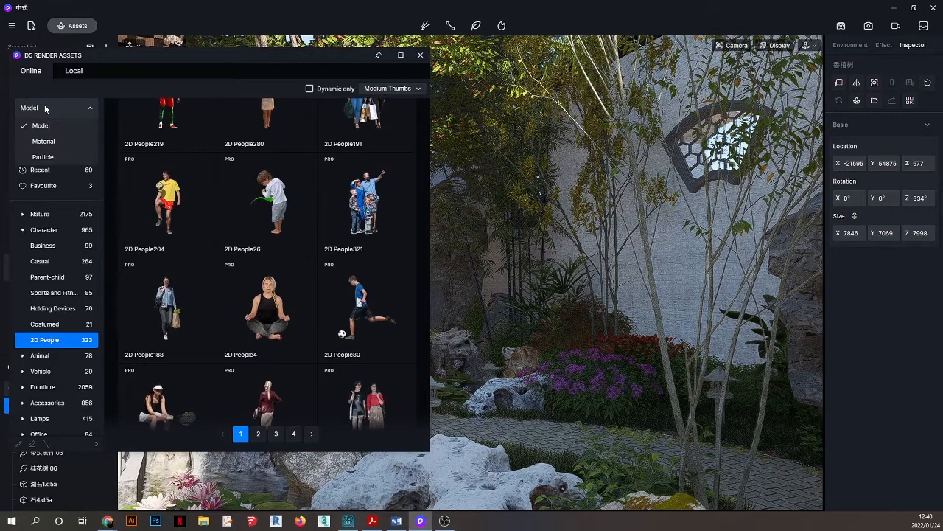
click(44, 156)
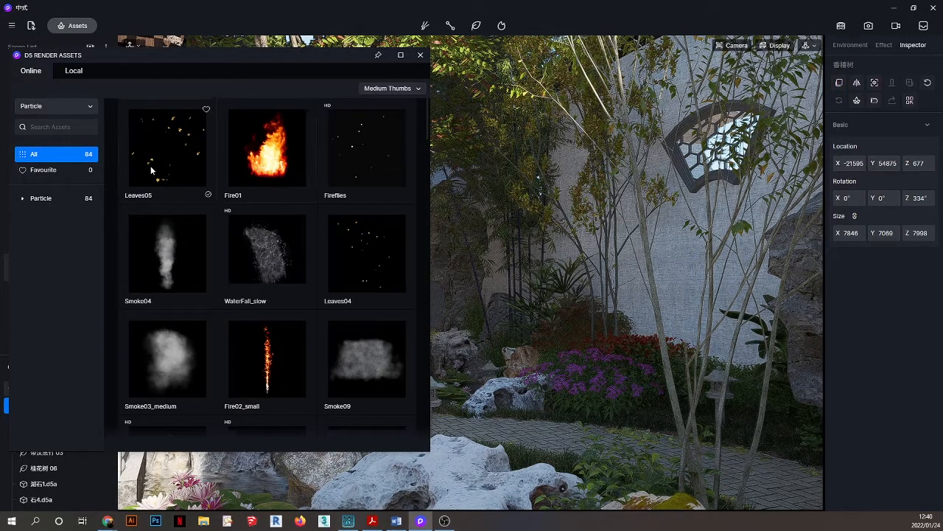
click(150, 169)
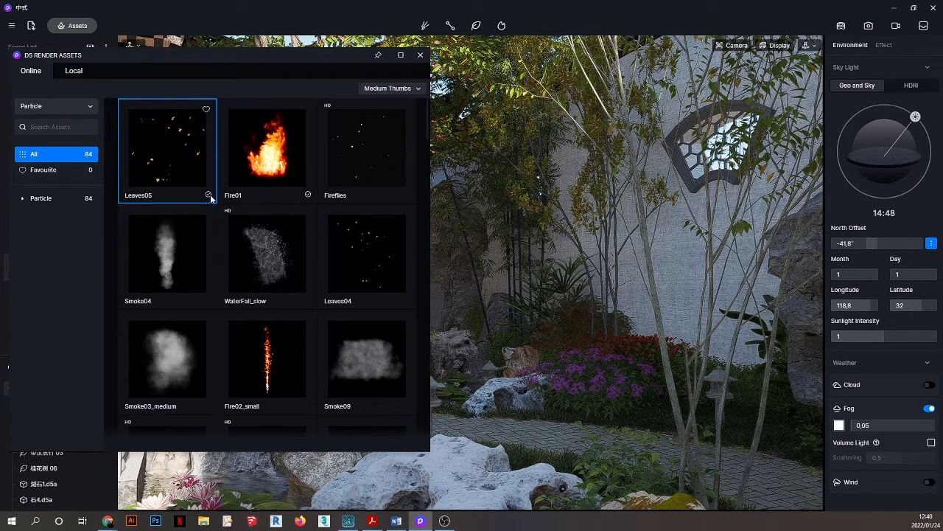
Favourite Leaves05, check the Favourite filter, then return to all particle assets.
click(206, 110)
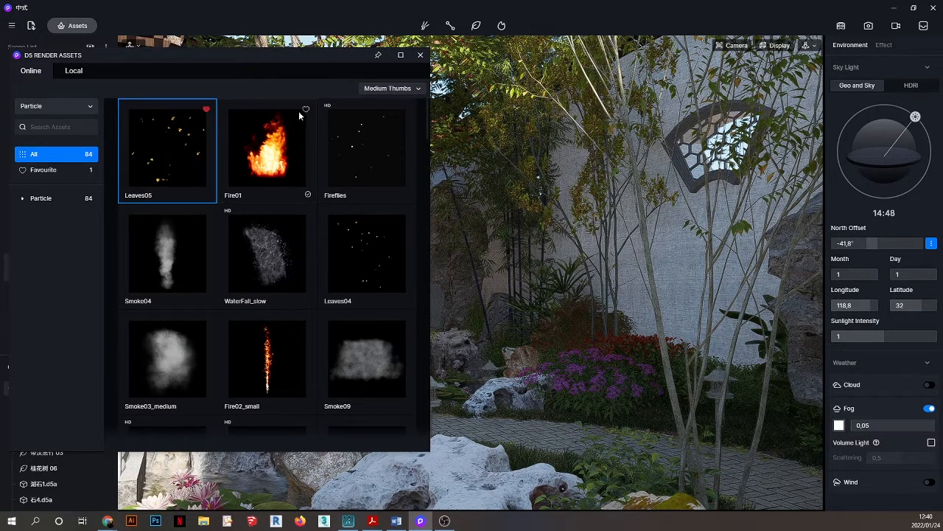
click(40, 171)
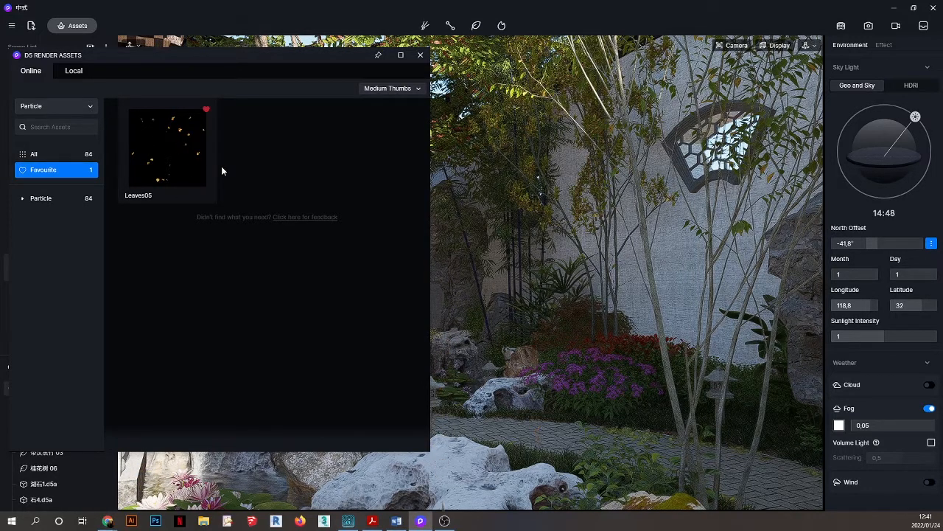
mouse_move(215, 134)
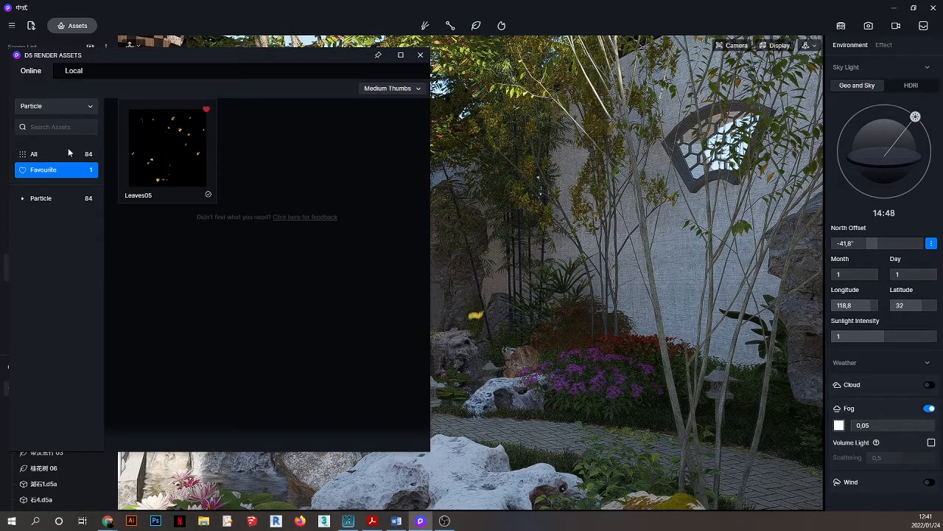
click(35, 154)
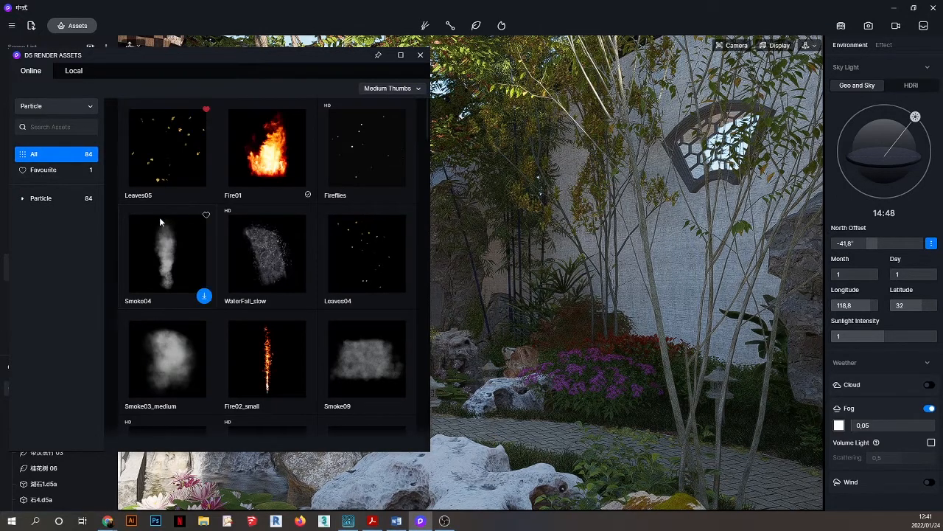
drag(309, 50, 372, 53)
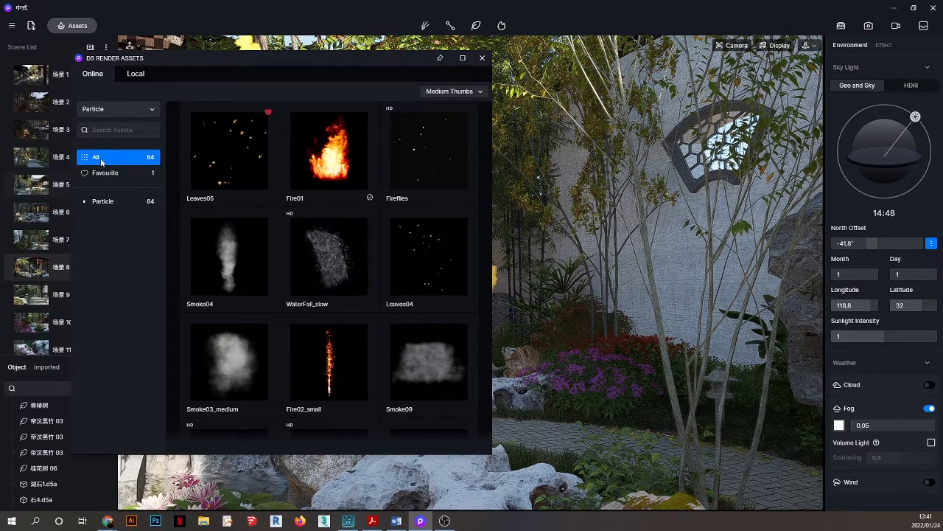
Close the asset library, zoom the viewport back out, and switch to saved view 场景 9.
click(486, 61)
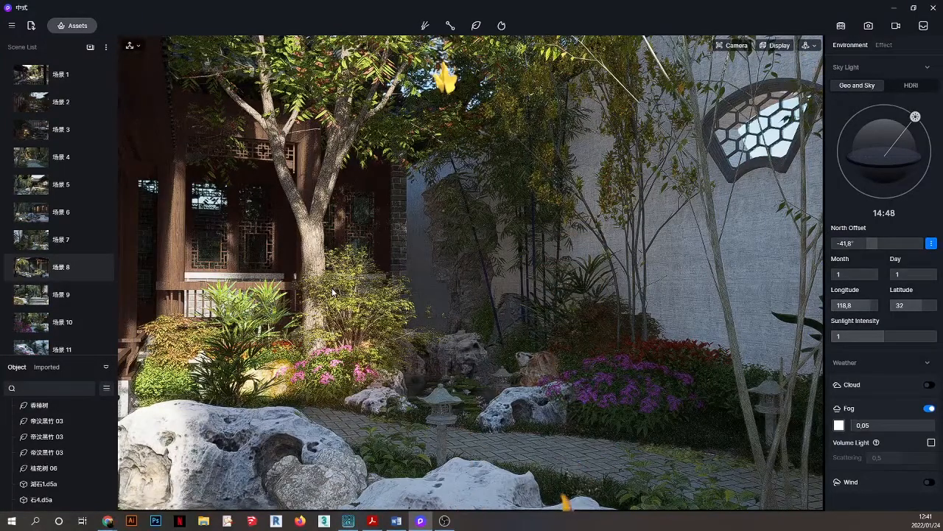
scroll(404, 291, down, 1)
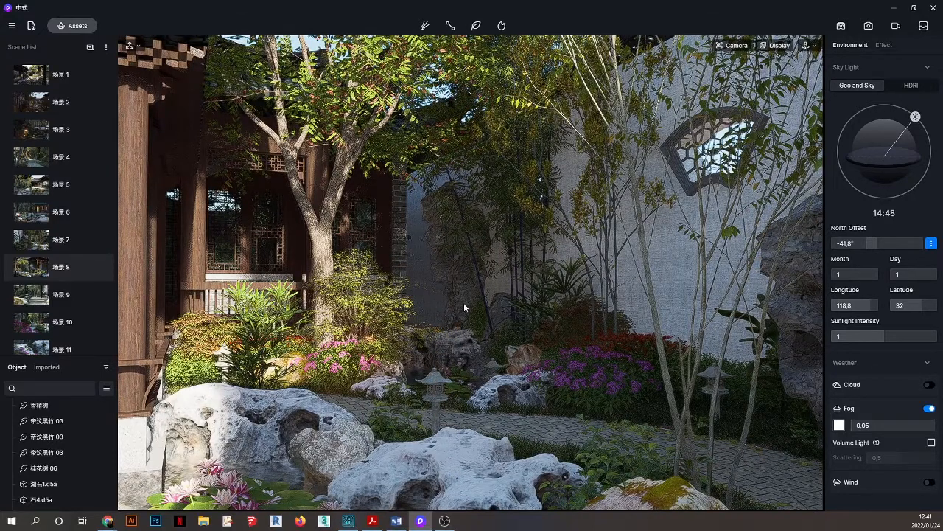
scroll(464, 302, down, 4)
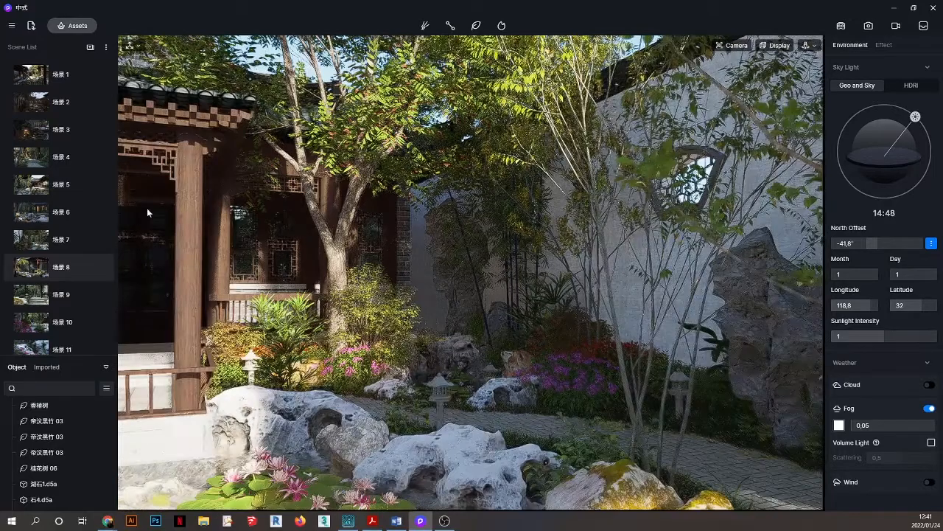
click(46, 302)
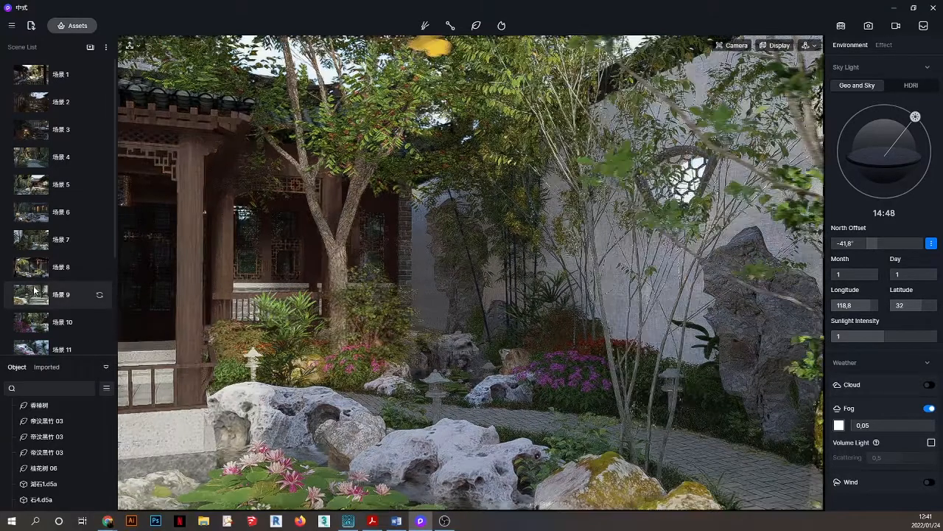